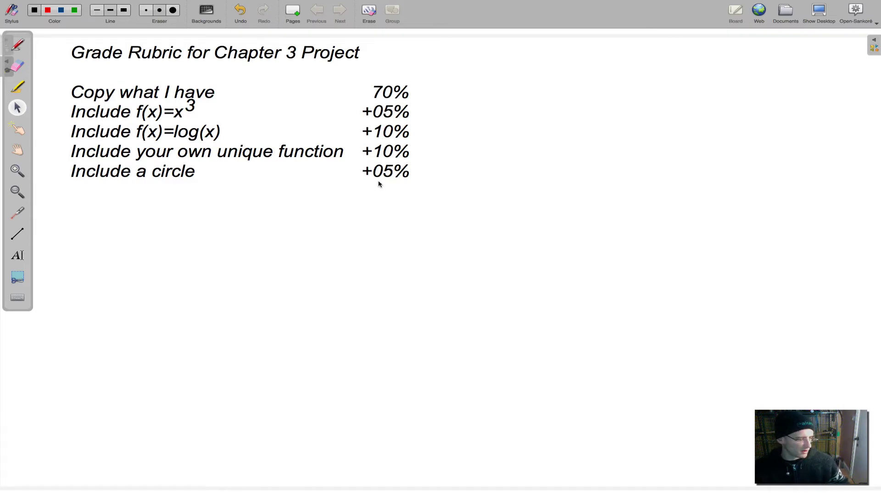
Step: Switch to the Desmos graph and reposition the red point to about (3, 2.3) and the blue point to about (-4.7, -2.8)
{"action": "key", "text": "alt+Tab"}
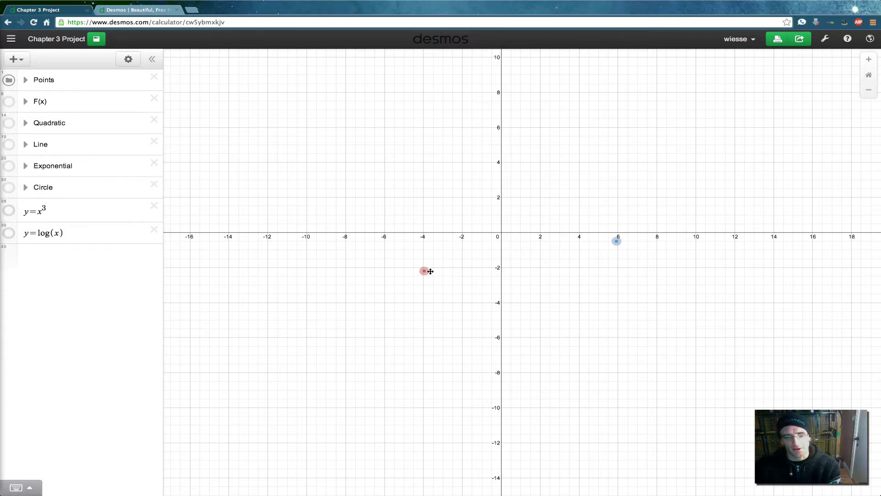
{"action": "left_click_drag", "start_coordinate": [389, 172], "coordinate": [460, 327]}
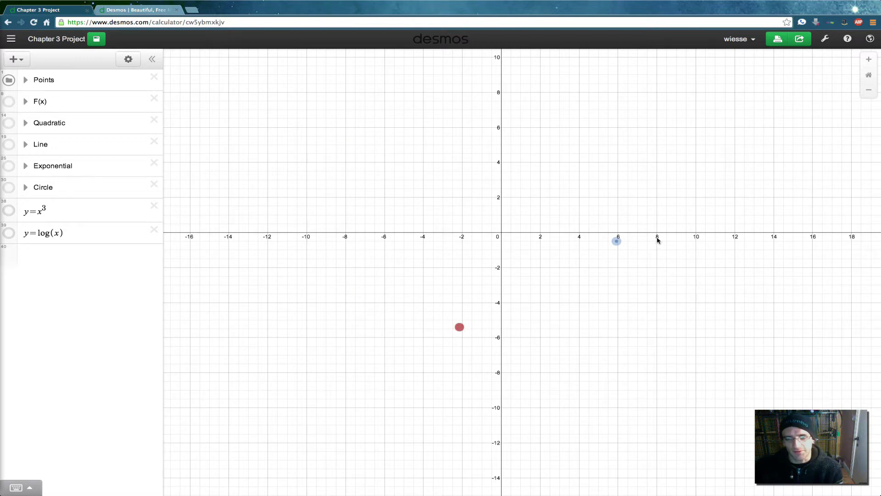
{"action": "left_click_drag", "start_coordinate": [616, 241], "coordinate": [408, 281]}
{"action": "left_click_drag", "start_coordinate": [461, 325], "coordinate": [557, 192]}
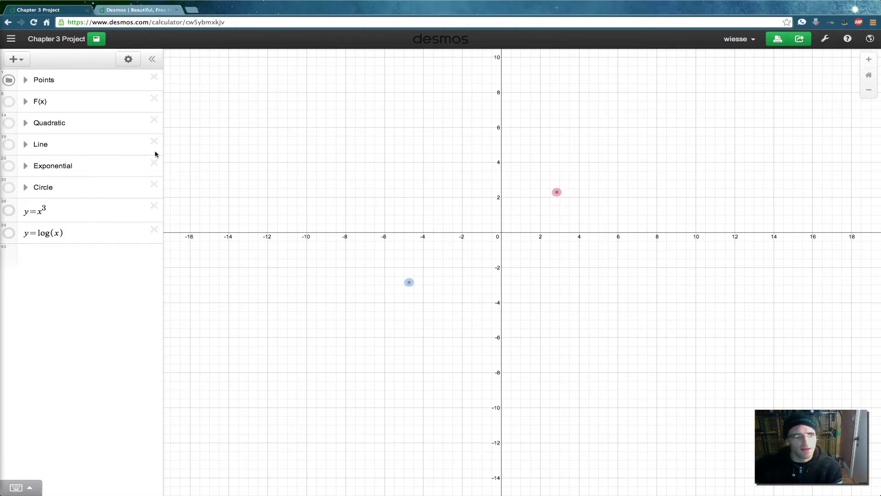
Step: Demonstrate the Line folder by showing it, moving the blue point to about (-7, 5) and the red to about (4.9, 0.9), then hiding it
{"action": "left_click", "coordinate": [12, 146]}
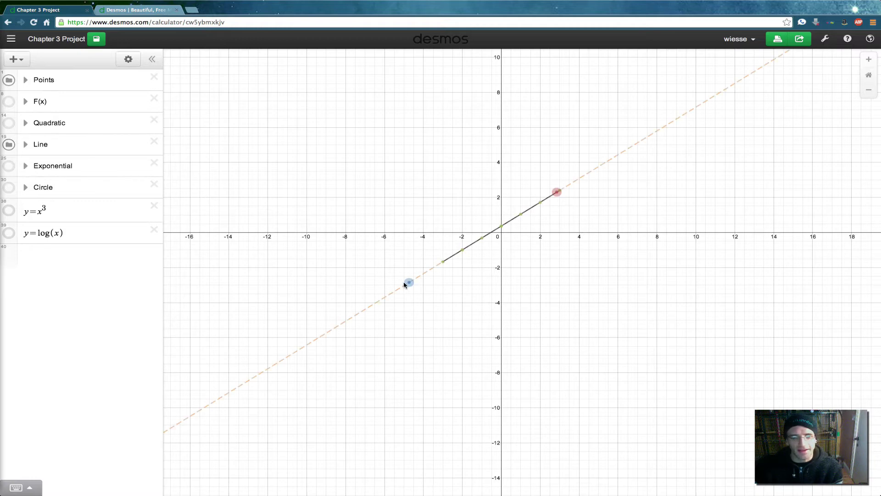
{"action": "left_click_drag", "start_coordinate": [410, 283], "coordinate": [365, 144]}
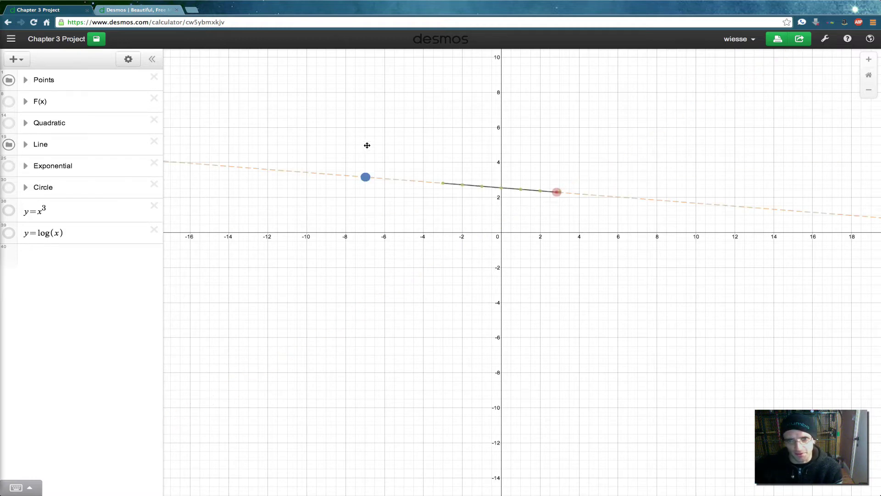
{"action": "left_click_drag", "start_coordinate": [557, 191], "coordinate": [548, 288]}
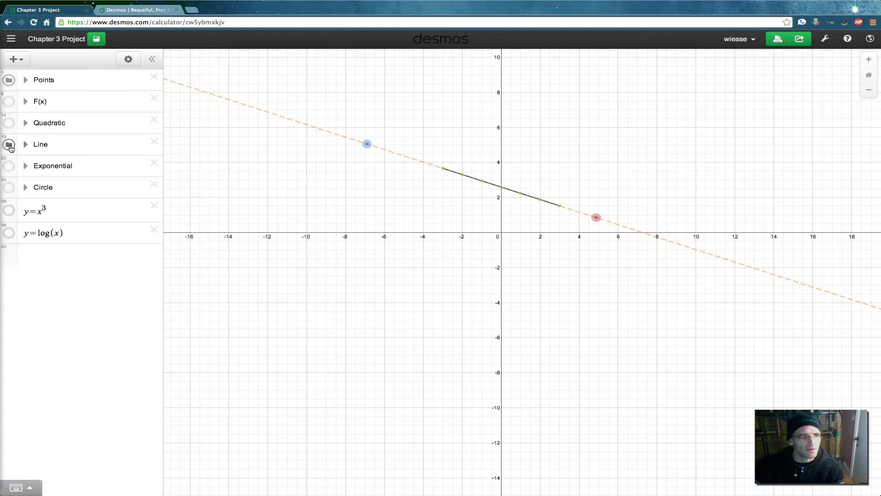
{"action": "left_click", "coordinate": [9, 144]}
Step: Demonstrate the Quadratic folder with the red vertex at about (-0.5, -3) and the blue point at about (5, -5), then hide it
{"action": "left_click", "coordinate": [9, 123]}
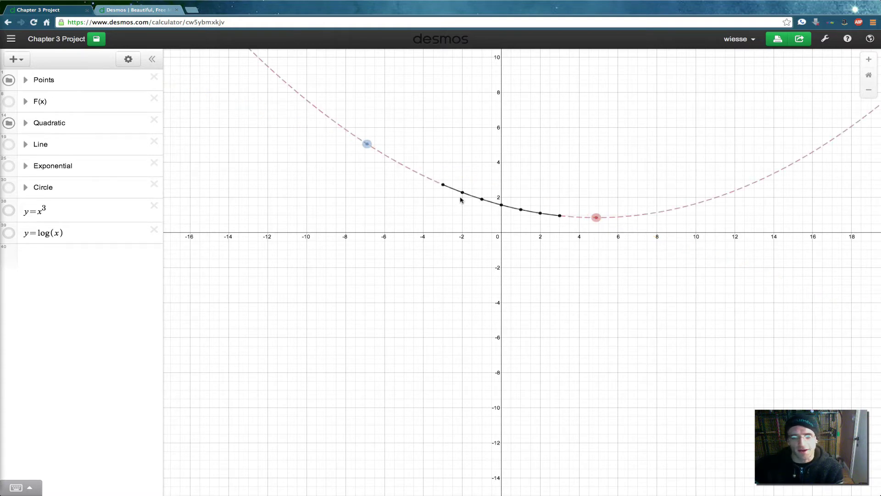
{"action": "left_click_drag", "start_coordinate": [597, 217], "coordinate": [491, 285]}
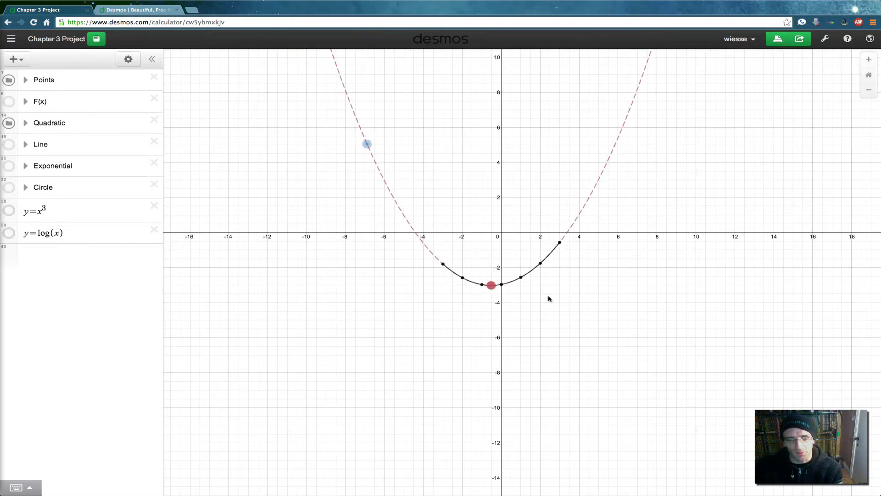
{"action": "left_click_drag", "start_coordinate": [367, 144], "coordinate": [602, 319]}
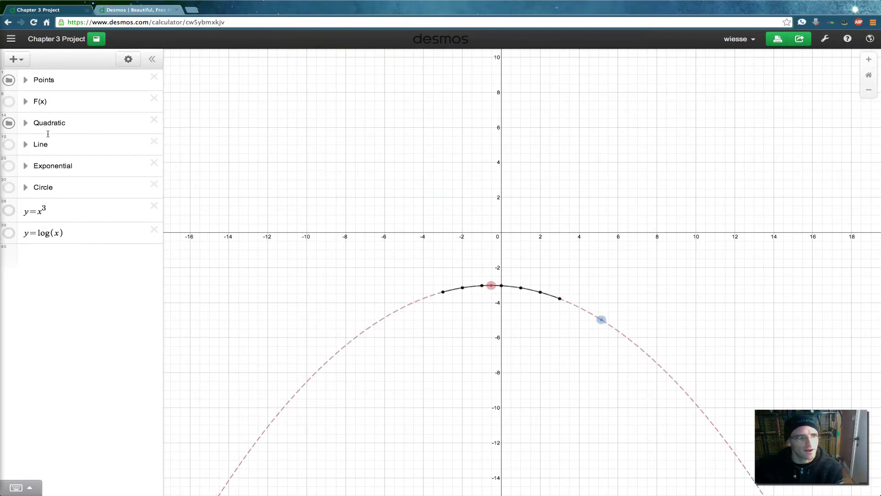
{"action": "left_click", "coordinate": [8, 123]}
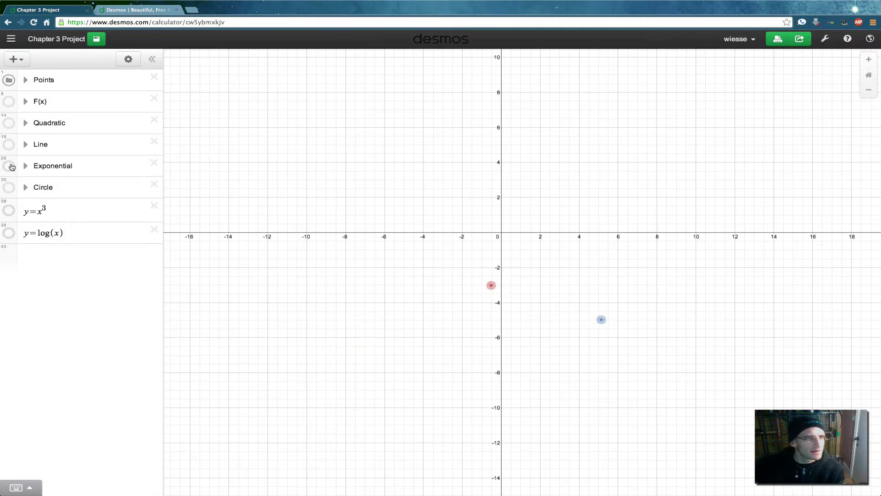
Step: Demonstrate the Exponential folder by showing it, moving the red point to about (-4.8, -3), and hiding it again
{"action": "left_click", "coordinate": [11, 166]}
{"action": "left_click_drag", "start_coordinate": [493, 285], "coordinate": [407, 284]}
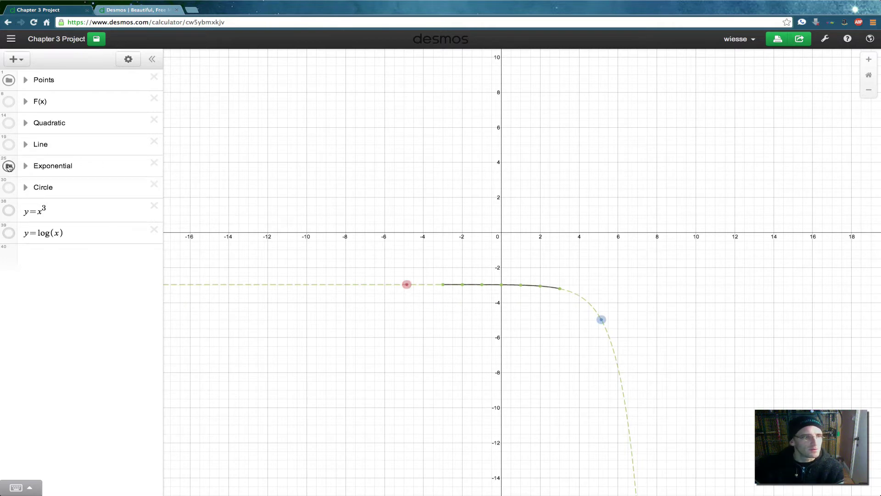
{"action": "left_click", "coordinate": [9, 166]}
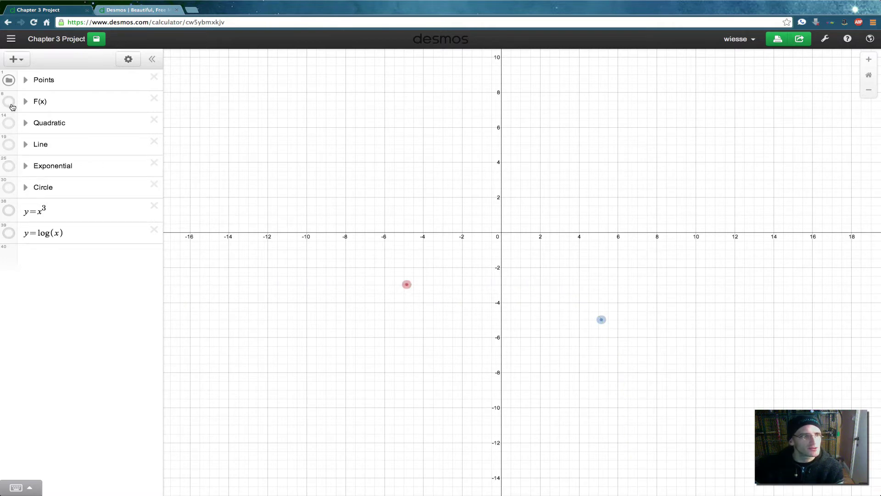
Step: Demonstrate the F(x) folder's wave by showing it, moving the red point down to about (-4.7, -6.3), and hiding it again
{"action": "left_click", "coordinate": [8, 101]}
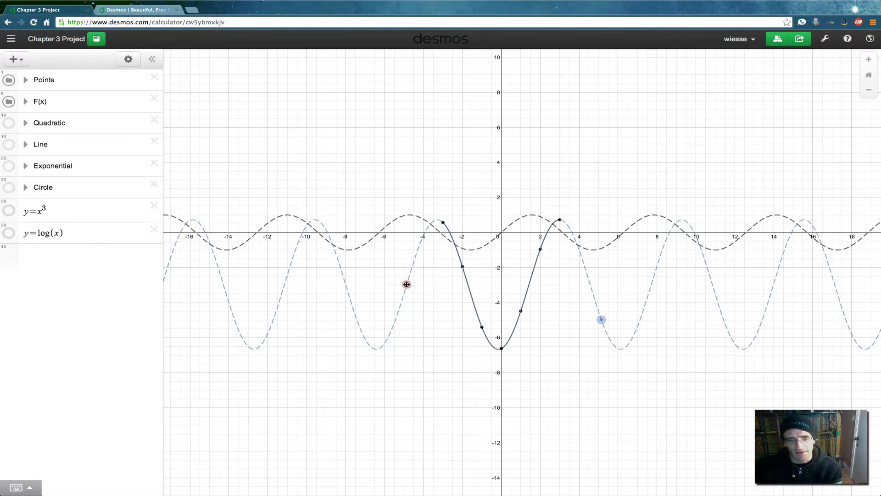
{"action": "left_click_drag", "start_coordinate": [408, 285], "coordinate": [406, 291]}
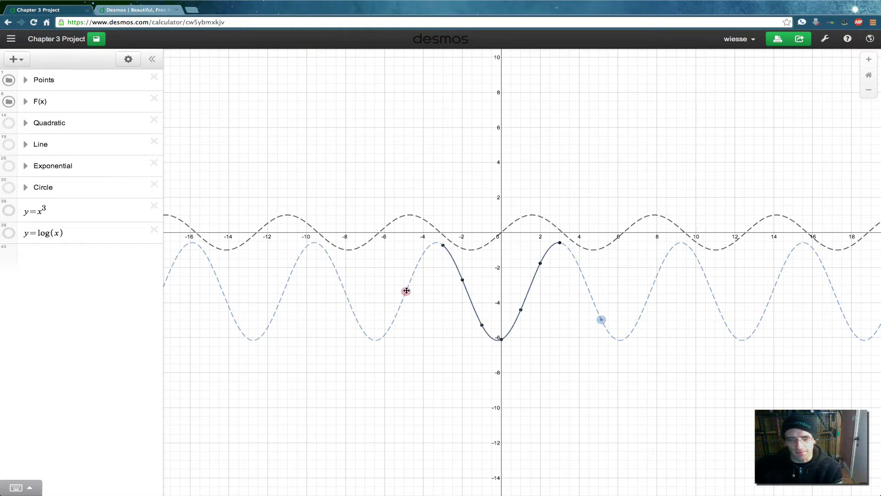
{"action": "left_click_drag", "start_coordinate": [406, 291], "coordinate": [409, 345]}
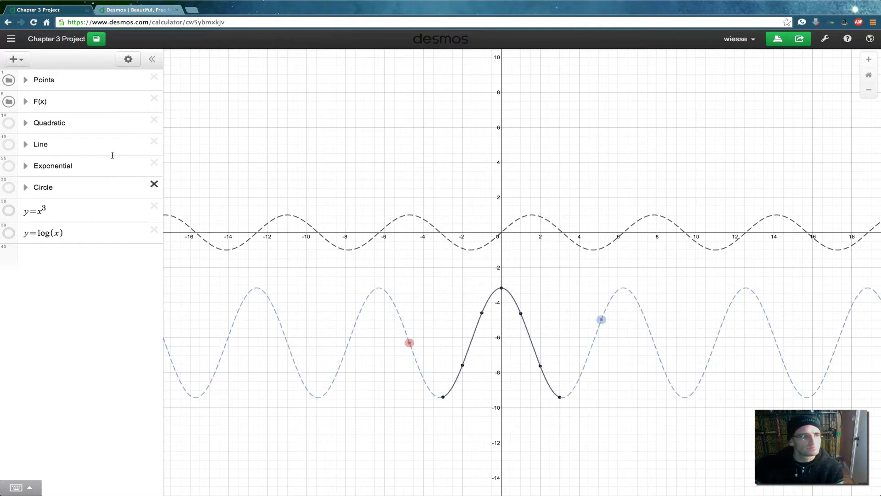
{"action": "left_click", "coordinate": [10, 104]}
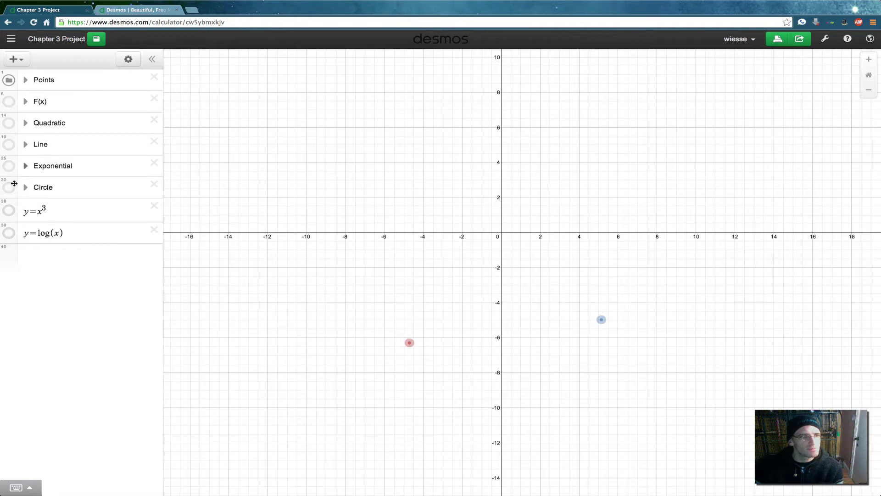
Step: Demonstrate the Circle folder with the red center at about (2, -3) and the blue point at about (-5.2, -4.3), then hide it
{"action": "left_click", "coordinate": [10, 188]}
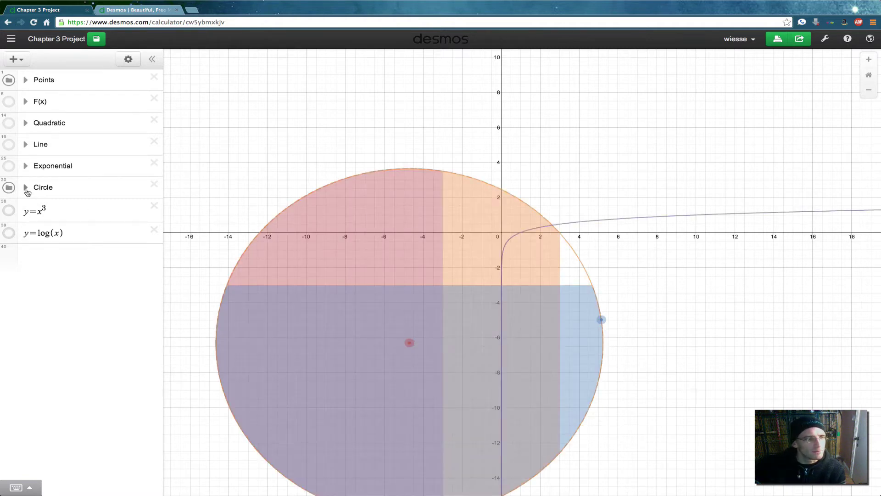
{"action": "mouse_move", "coordinate": [405, 342]}
{"action": "left_mouse_down"}
{"action": "mouse_move", "coordinate": [444, 274]}
{"action": "mouse_move", "coordinate": [523, 277]}
{"action": "mouse_move", "coordinate": [564, 297]}
{"action": "left_mouse_up"}
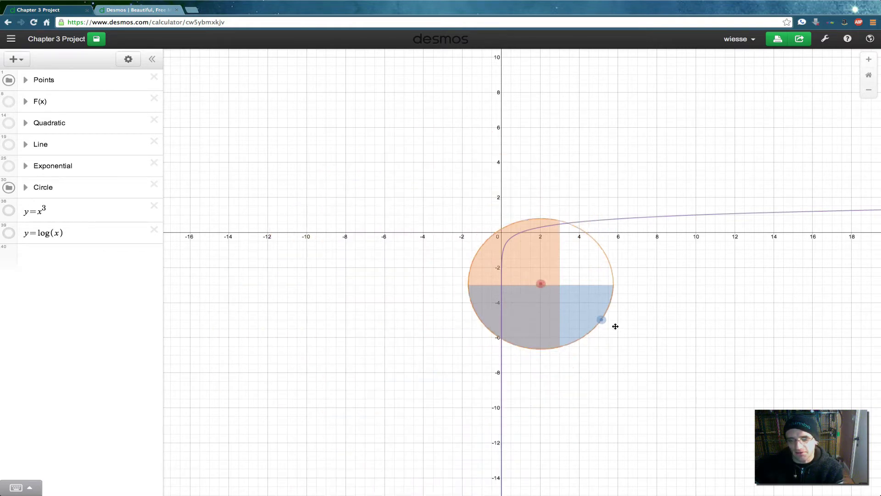
{"action": "left_click", "coordinate": [601, 319]}
{"action": "left_click_drag", "start_coordinate": [508, 367], "coordinate": [401, 305]}
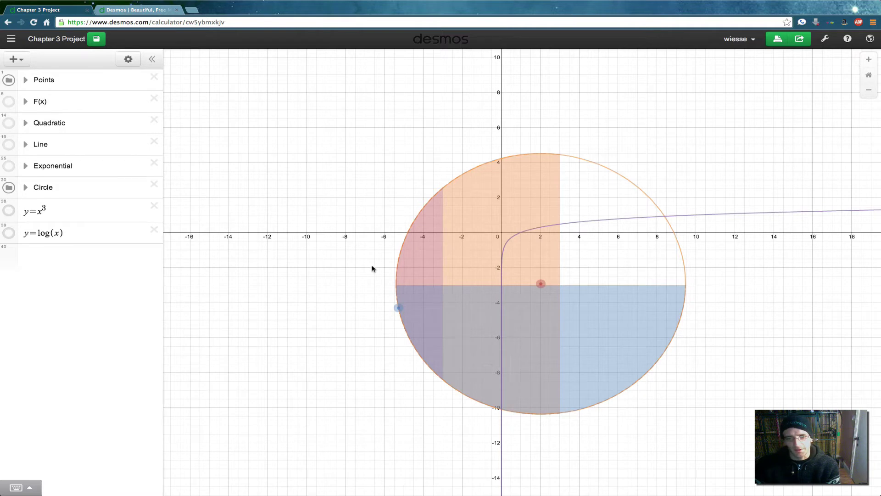
{"action": "left_click", "coordinate": [7, 188]}
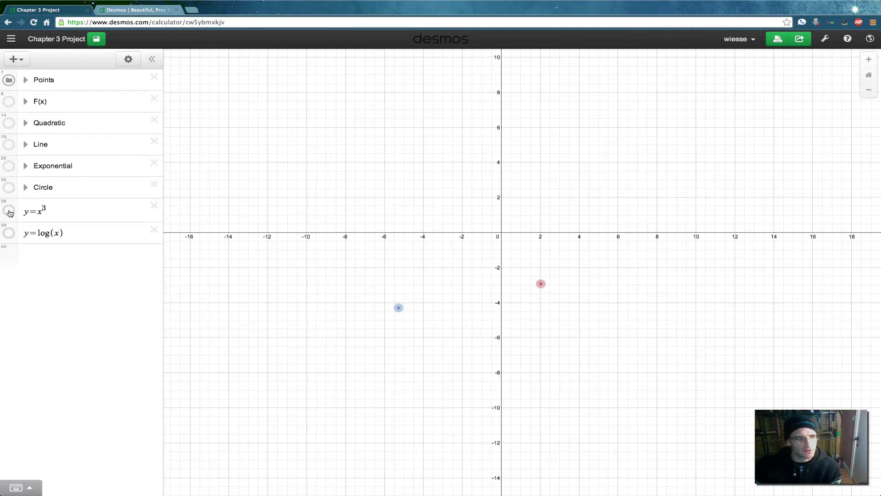
Step: Show y=x^3, move the blue point to about (-6, -5.6), then display y=log(x) in place of the cubic
{"action": "left_click", "coordinate": [8, 211]}
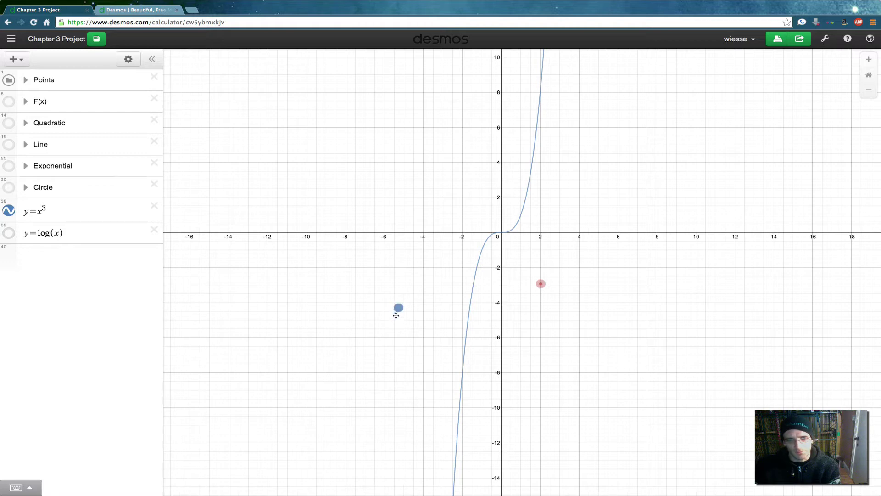
{"action": "left_click_drag", "start_coordinate": [396, 315], "coordinate": [379, 338]}
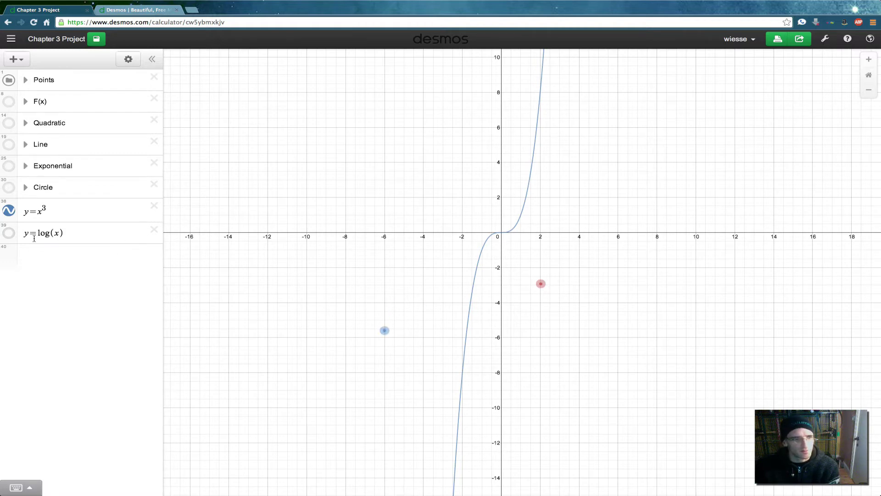
{"action": "left_click", "coordinate": [11, 212]}
{"action": "left_click", "coordinate": [10, 233]}
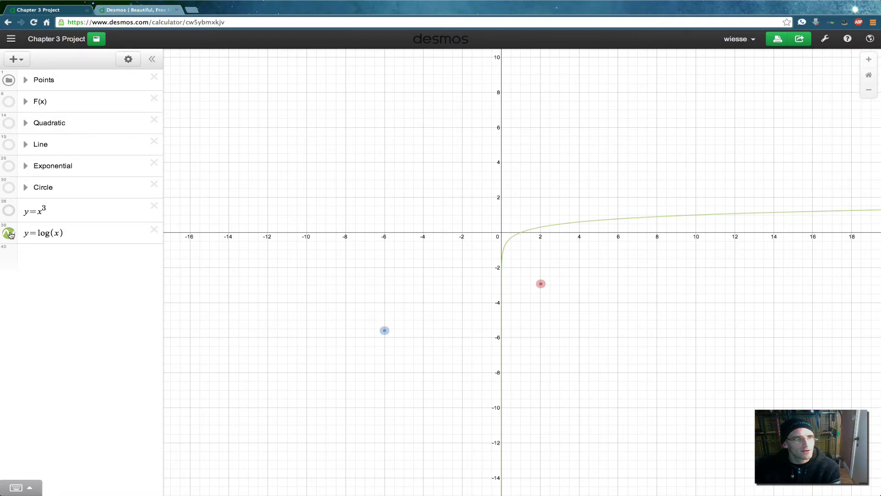
Step: Launch a blank calculator from the Desmos homepage in the other browser tab and enter the point (x₁, y₁) with subscripted coordinates
{"action": "left_click", "coordinate": [121, 11]}
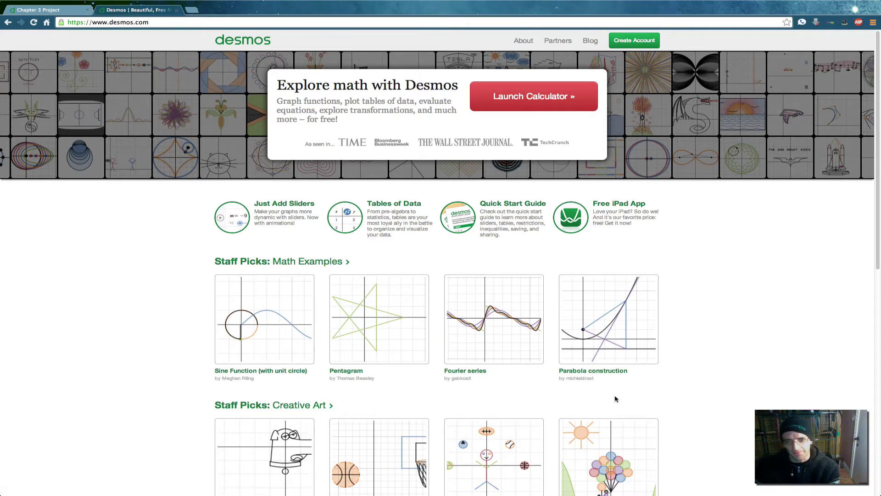
{"action": "left_click", "coordinate": [542, 103]}
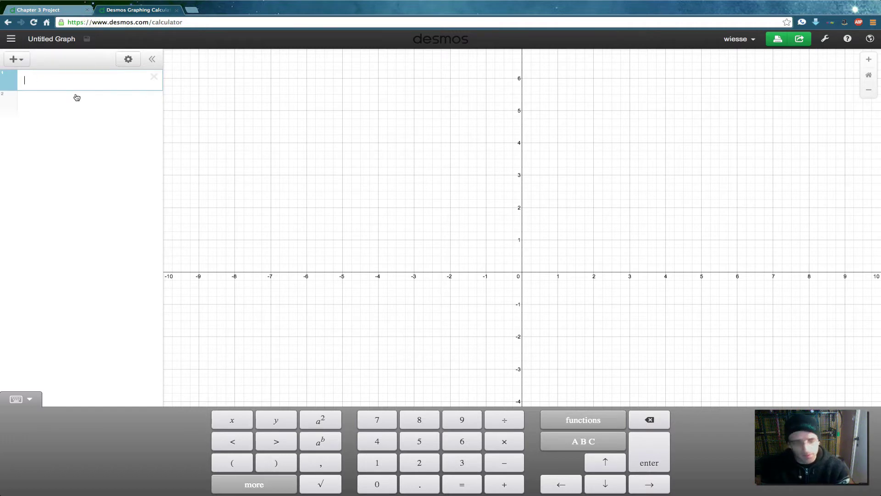
{"action": "type", "text": "("}
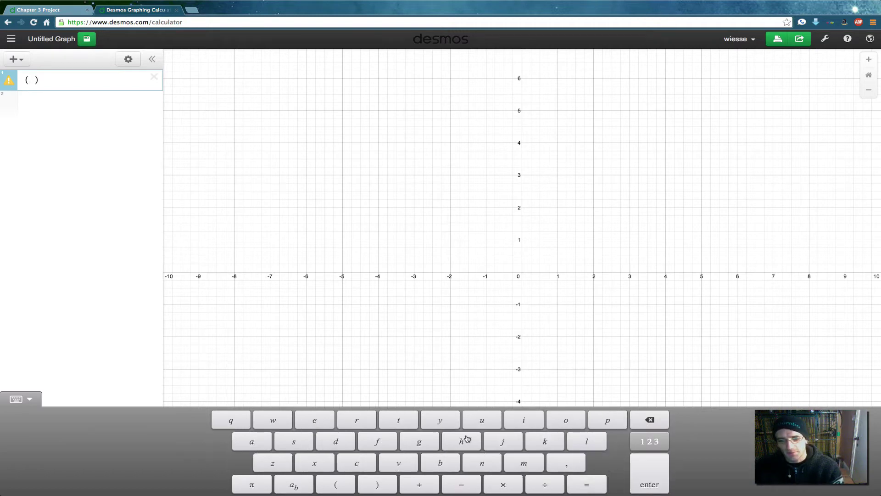
{"action": "type", "text": "x"}
{"action": "left_click", "coordinate": [301, 491]}
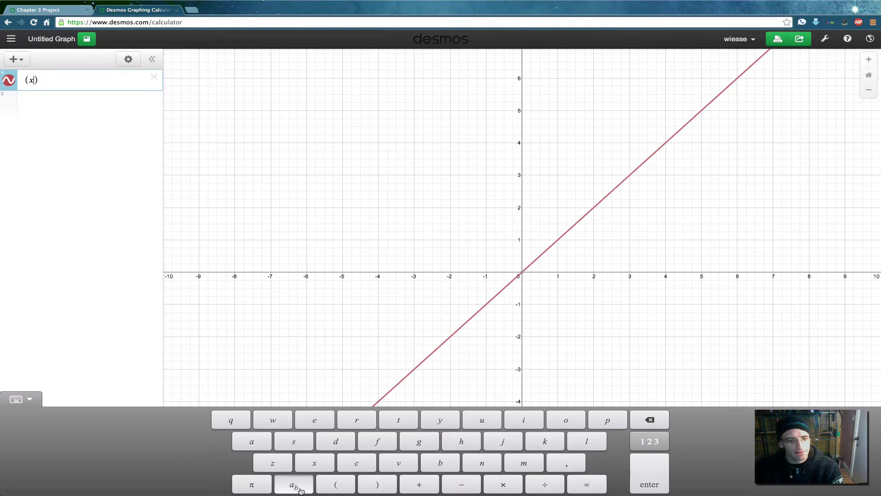
{"action": "type", "text": "1"}
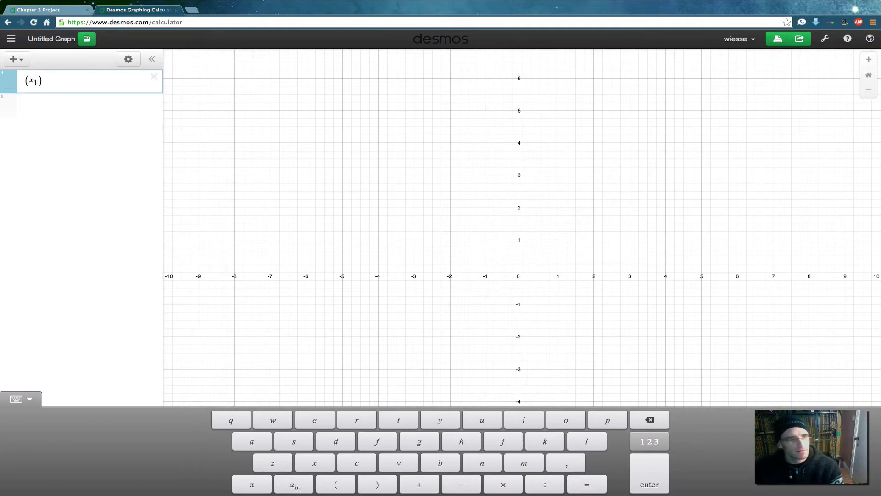
{"action": "type", "text": ",x"}
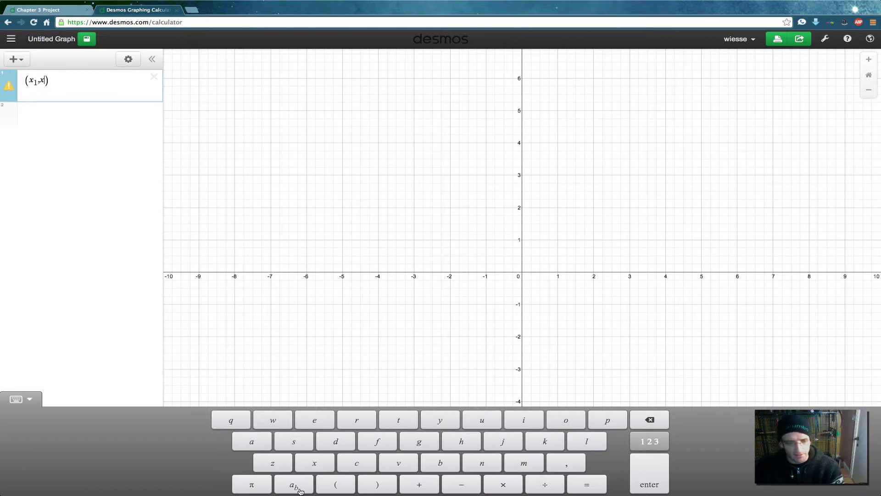
{"action": "key", "text": "BackSpace"}
{"action": "type", "text": "y"}
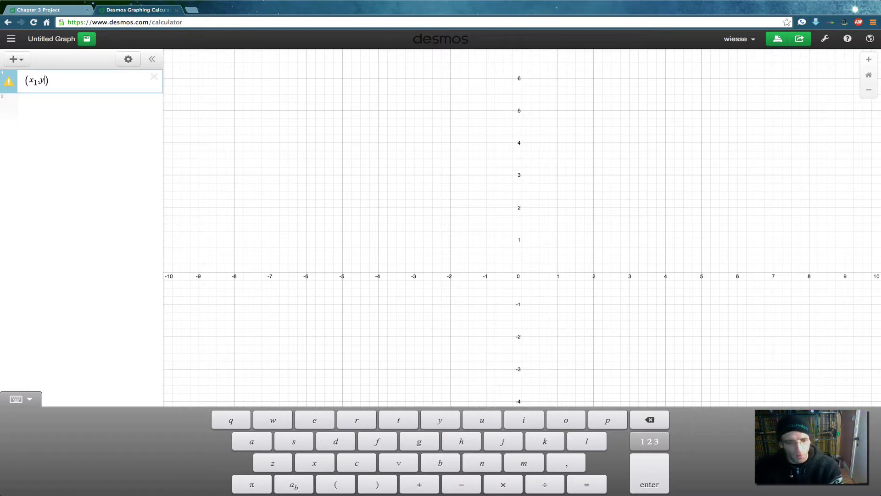
{"action": "left_click", "coordinate": [294, 484]}
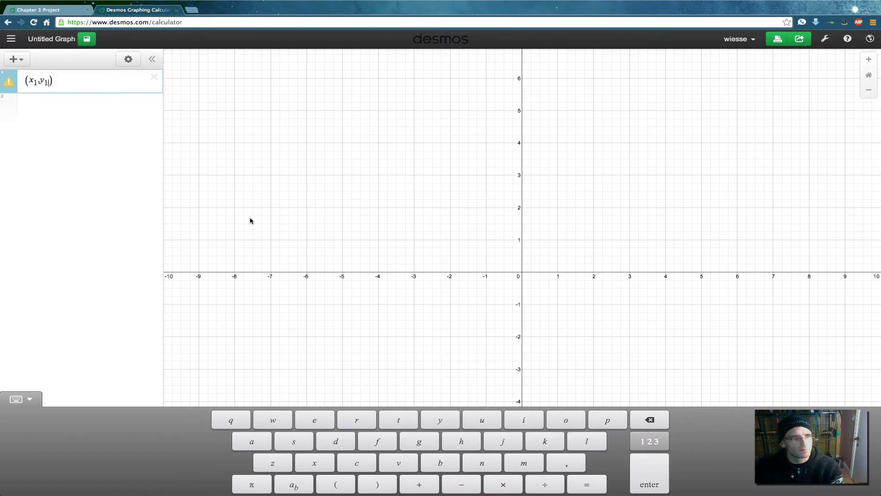
{"action": "type", "text": "1"}
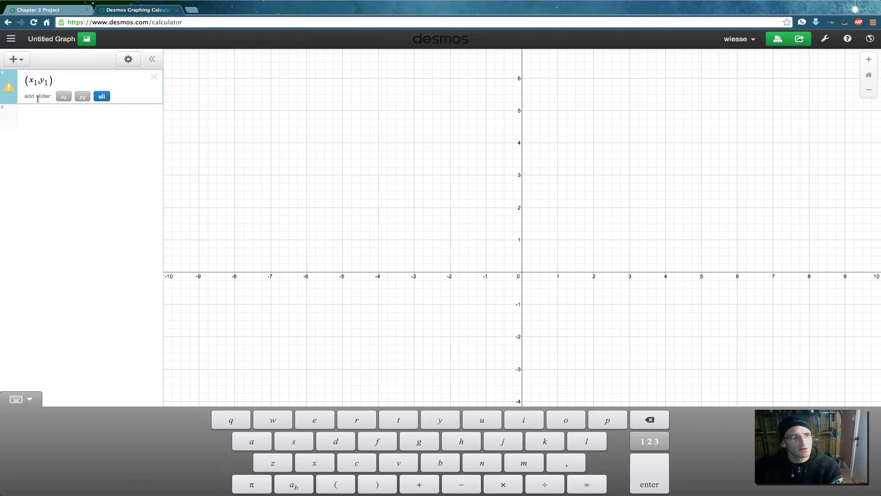
Step: Add sliders for both x₁ and y₁, and move the point on the graph to about (-4.2, 1.19)
{"action": "left_click", "coordinate": [102, 96]}
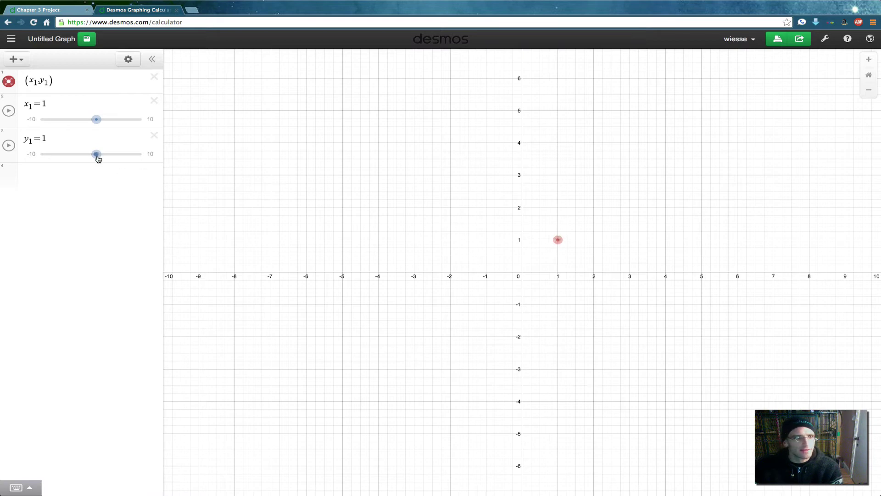
{"action": "mouse_move", "coordinate": [98, 156]}
{"action": "left_mouse_down"}
{"action": "mouse_move", "coordinate": [116, 158]}
{"action": "mouse_move", "coordinate": [97, 156]}
{"action": "left_mouse_up"}
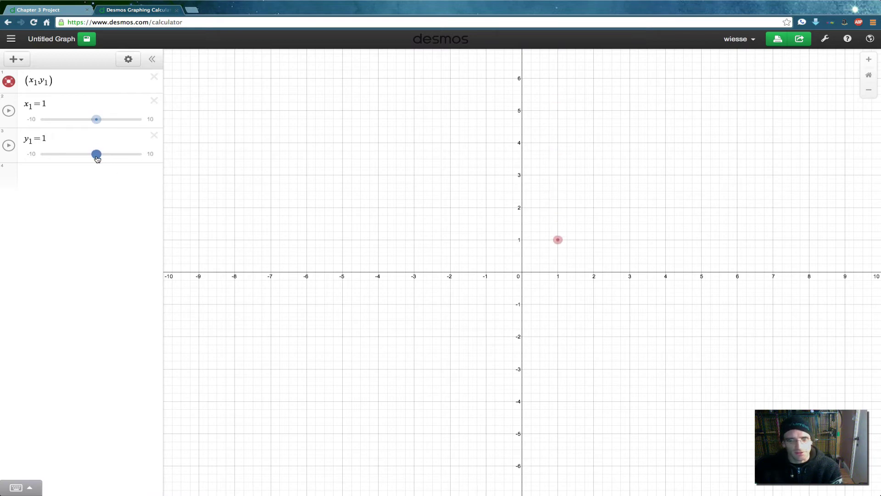
{"action": "left_click_drag", "start_coordinate": [559, 240], "coordinate": [372, 232]}
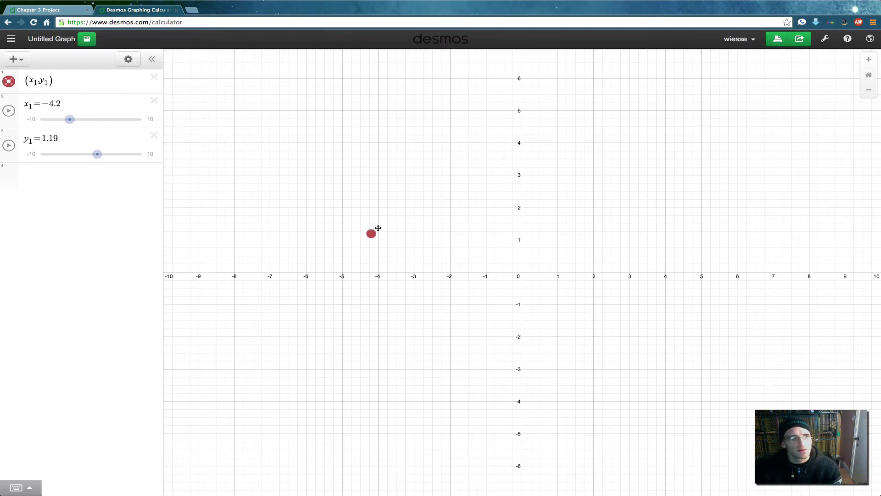
Step: Enter a second point (x₂, y₂) with subscripted coordinates on a new line and add sliders for both x₂ and y₂
{"action": "left_click", "coordinate": [91, 174]}
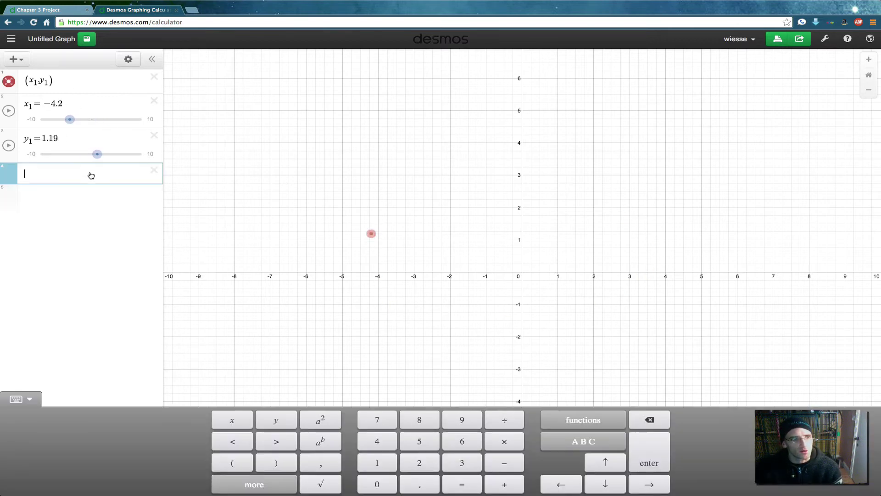
{"action": "type", "text": "(x"}
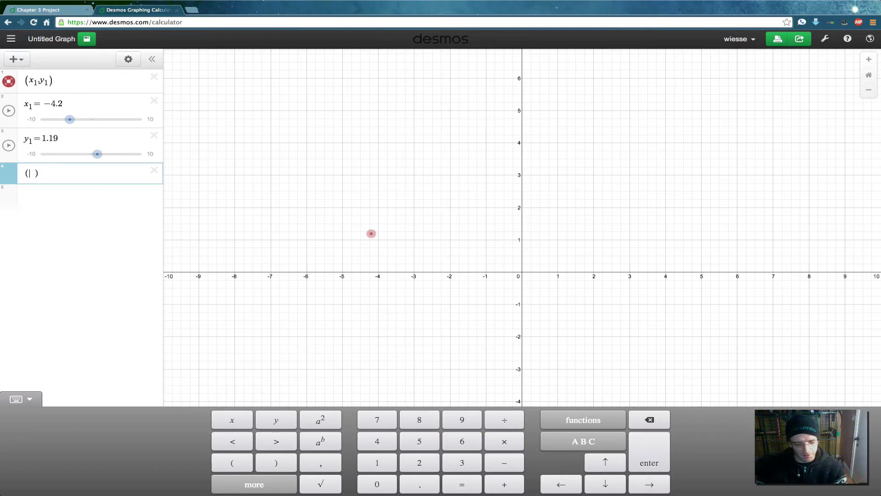
{"action": "left_click", "coordinate": [588, 443]}
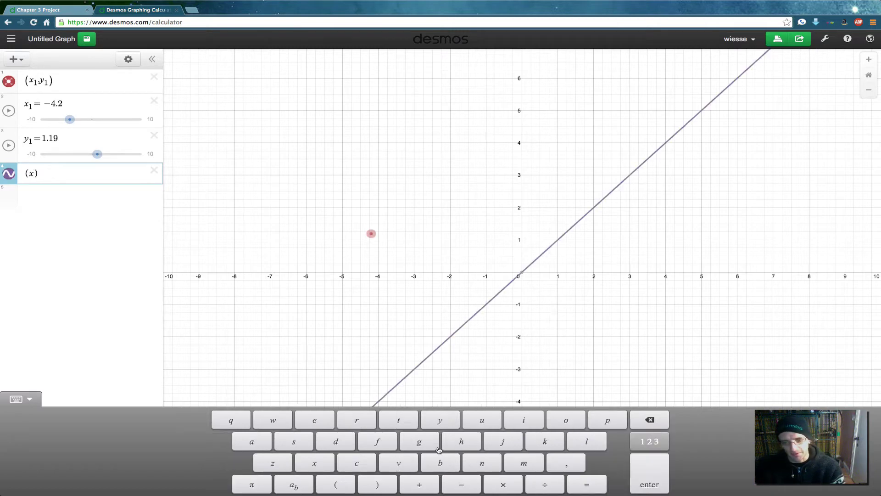
{"action": "left_click", "coordinate": [307, 484]}
{"action": "type", "text": "2"}
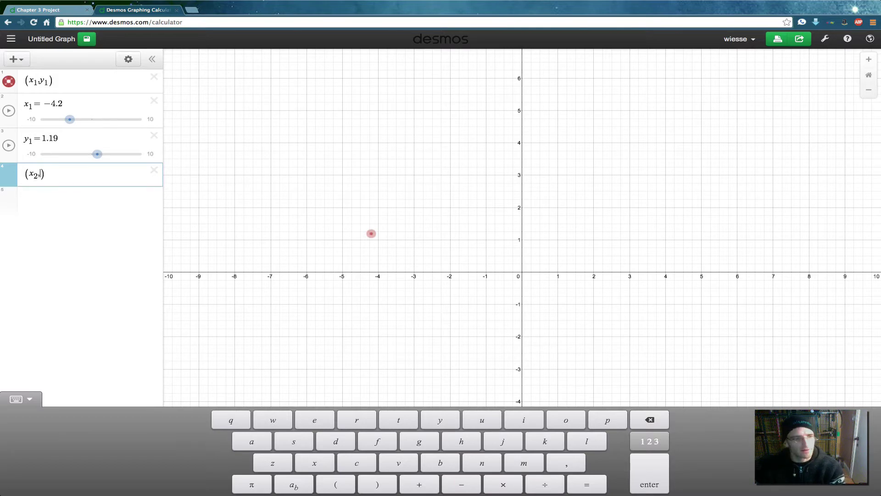
{"action": "type", "text": ",y"}
{"action": "left_click", "coordinate": [294, 483]}
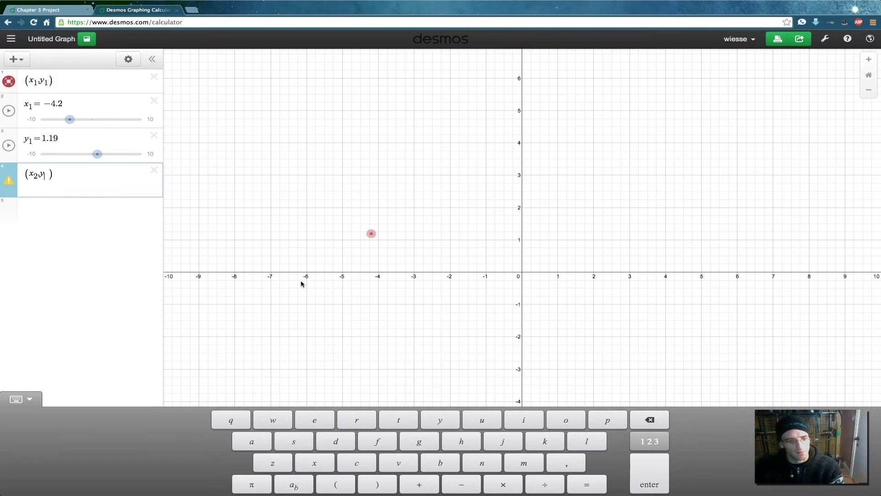
{"action": "type", "text": "2"}
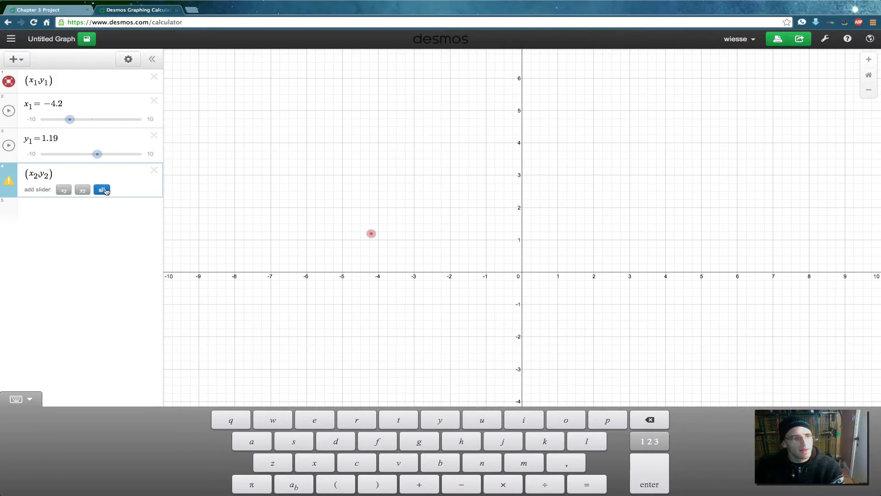
{"action": "left_click", "coordinate": [102, 190]}
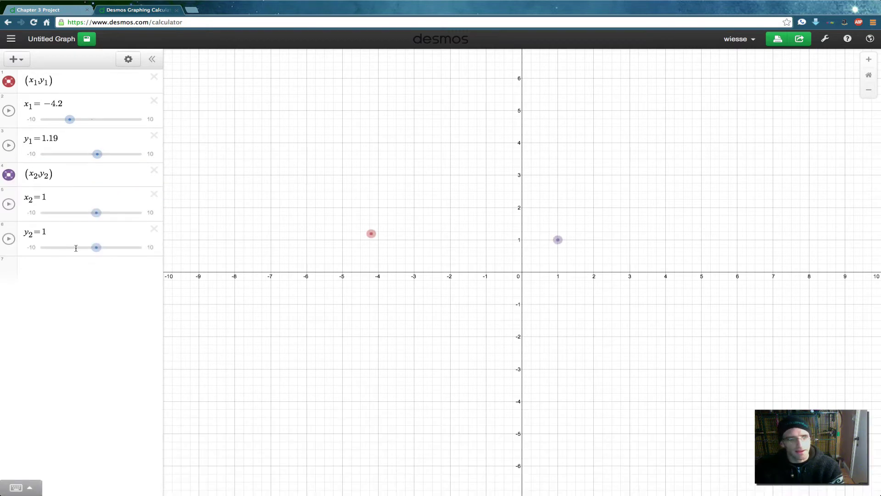
Step: Move the purple point to about (3.13, -2.5) and the red point to about (-2.94, 2.88) on the graph
{"action": "mouse_move", "coordinate": [97, 248]}
{"action": "left_mouse_down"}
{"action": "mouse_move", "coordinate": [61, 248]}
{"action": "mouse_move", "coordinate": [112, 248]}
{"action": "left_mouse_up"}
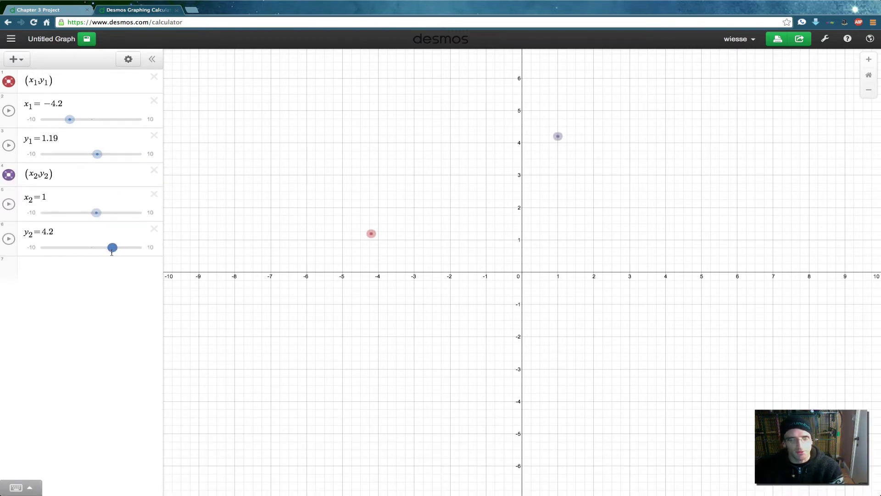
{"action": "left_click_drag", "start_coordinate": [557, 138], "coordinate": [634, 353]}
{"action": "left_click_drag", "start_coordinate": [371, 233], "coordinate": [417, 179]}
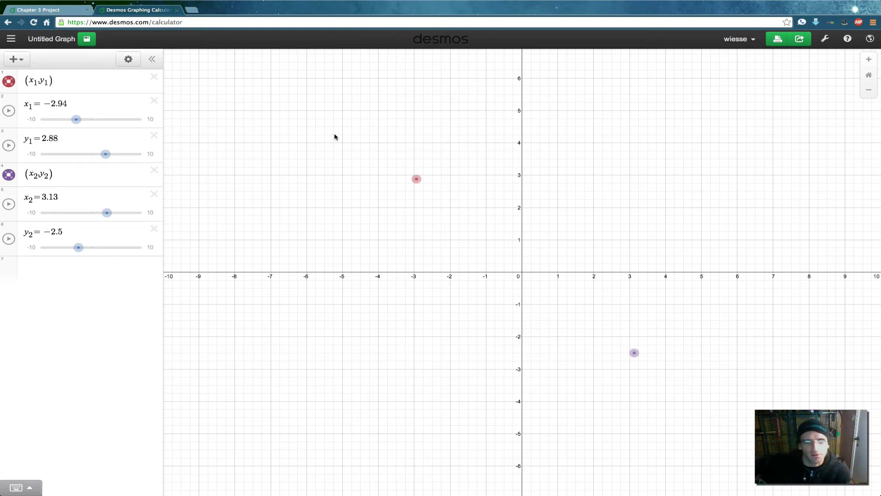
Step: Add a folder above the expressions and name it Points
{"action": "left_click", "coordinate": [21, 59]}
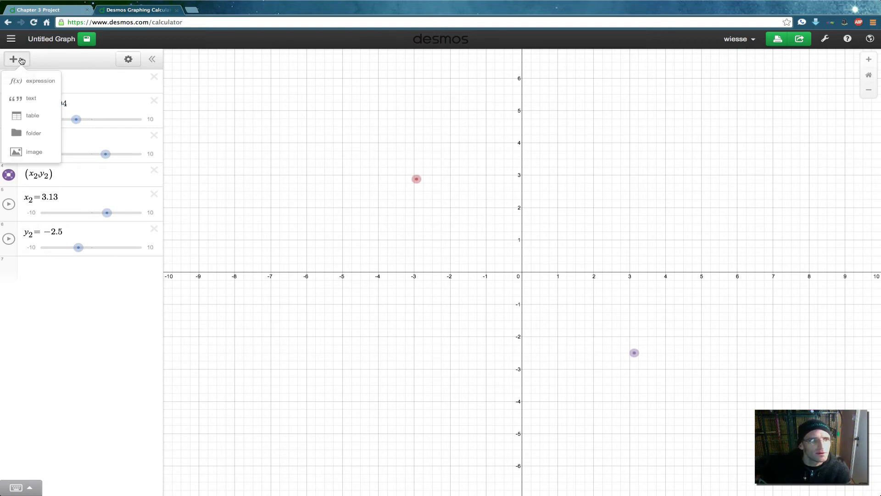
{"action": "left_click", "coordinate": [34, 133]}
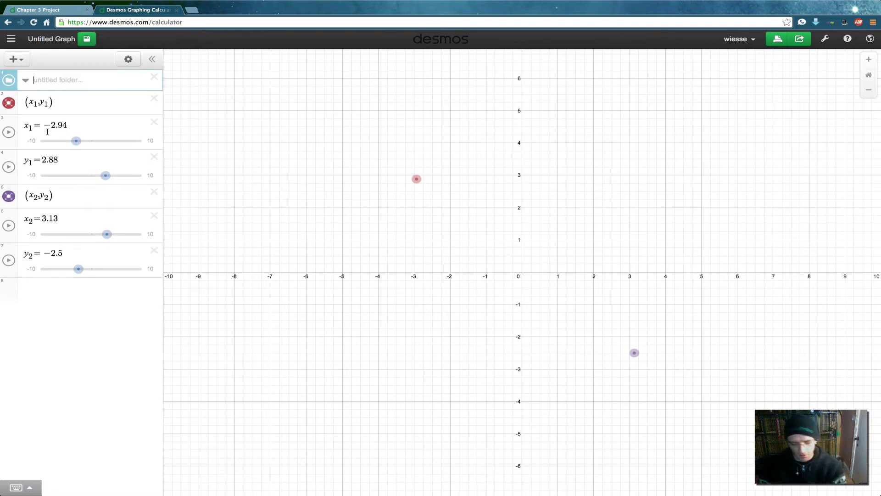
{"action": "type", "text": "Points"}
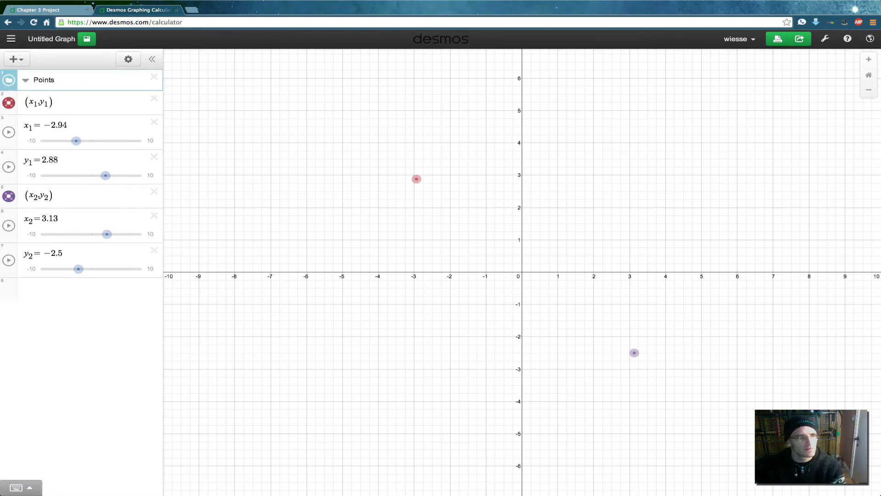
Step: Move both point expressions and the x₁, y₁, x₂ and y₂ sliders into the Points folder
{"action": "left_click", "coordinate": [36, 103]}
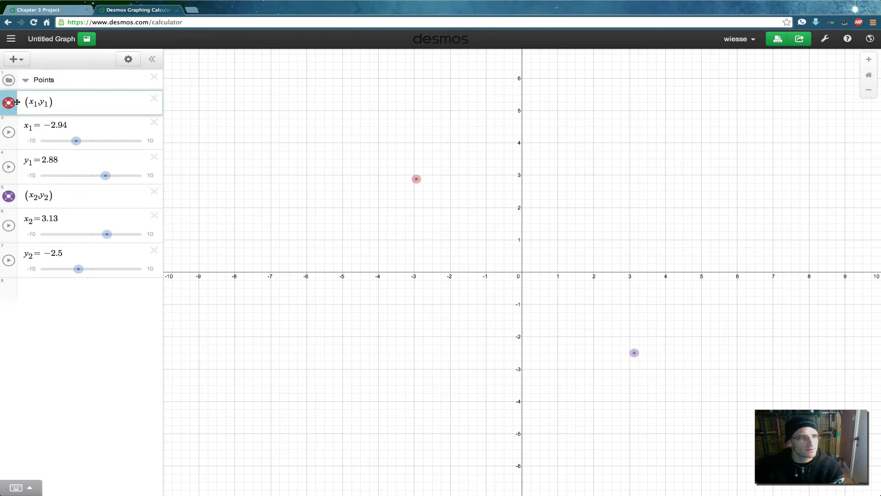
{"action": "left_click", "coordinate": [17, 133]}
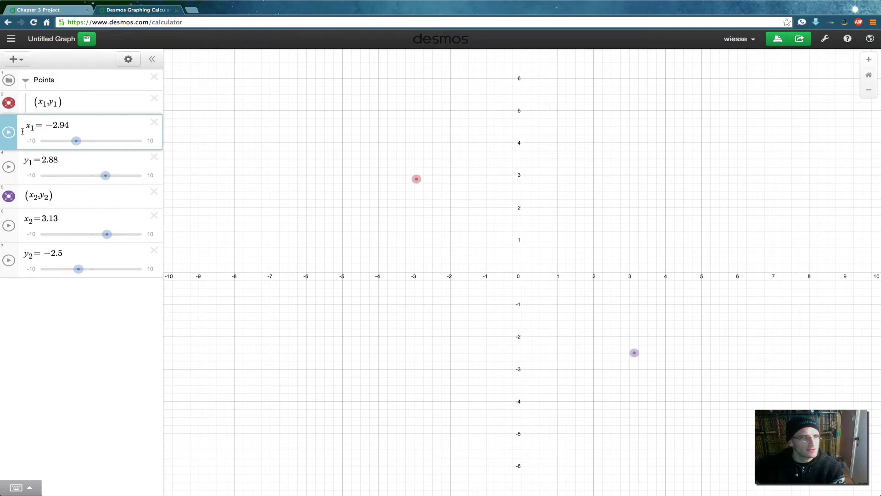
{"action": "left_click", "coordinate": [18, 172]}
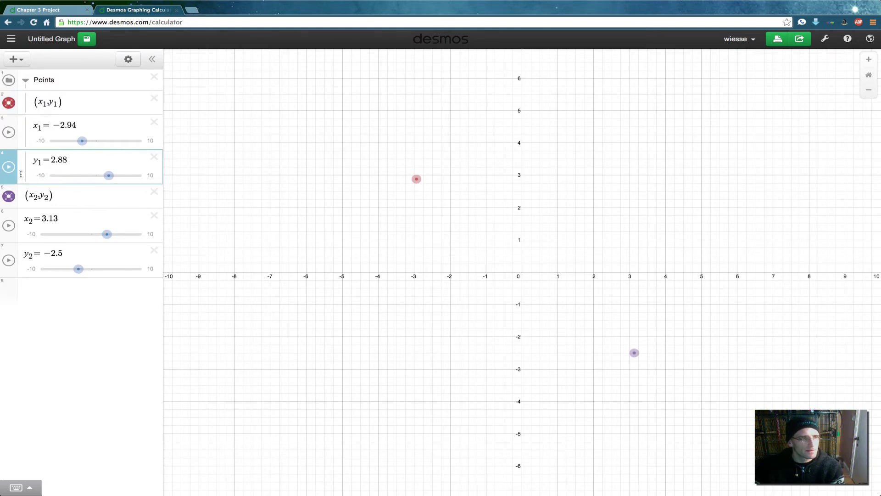
{"action": "left_click", "coordinate": [18, 197]}
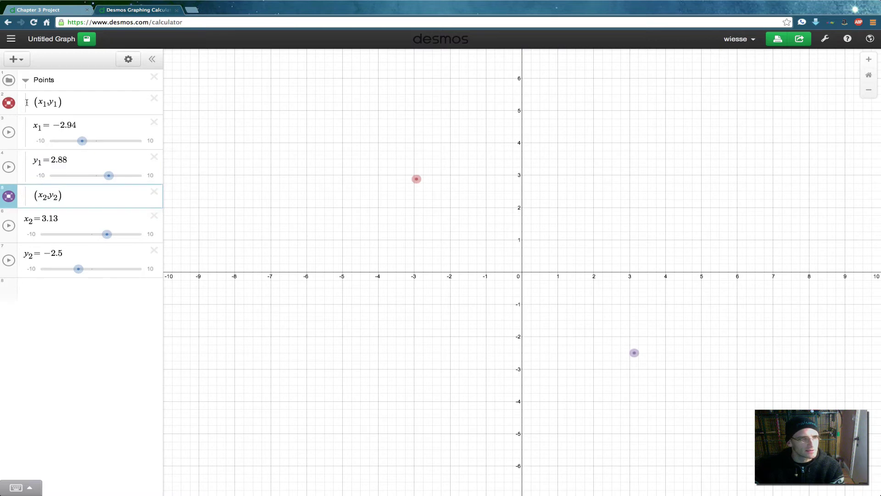
{"action": "left_click", "coordinate": [17, 222]}
{"action": "left_click", "coordinate": [14, 227]}
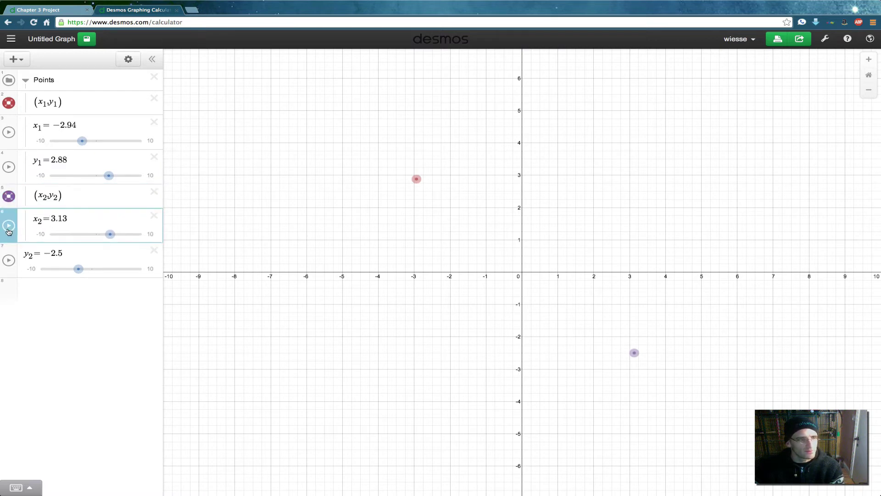
{"action": "left_click", "coordinate": [10, 260]}
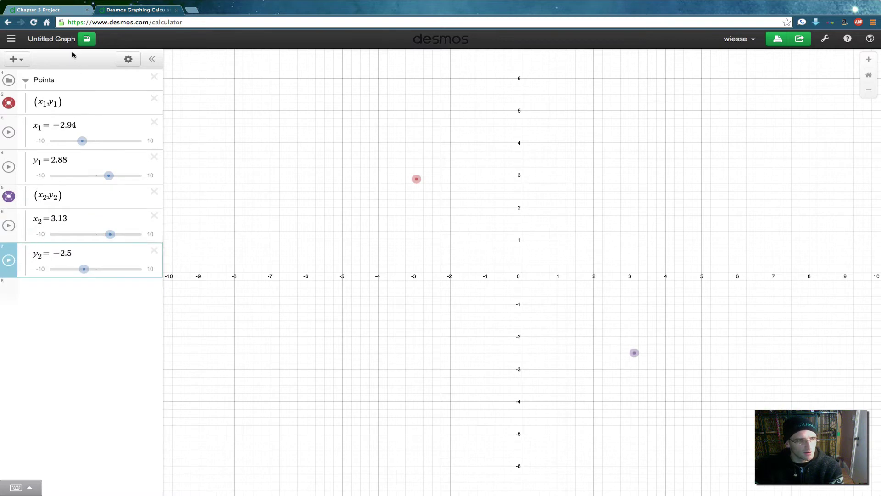
Step: Collapse the Points folder and move the red point to about (-2, -1.65) on the graph
{"action": "left_click", "coordinate": [27, 81]}
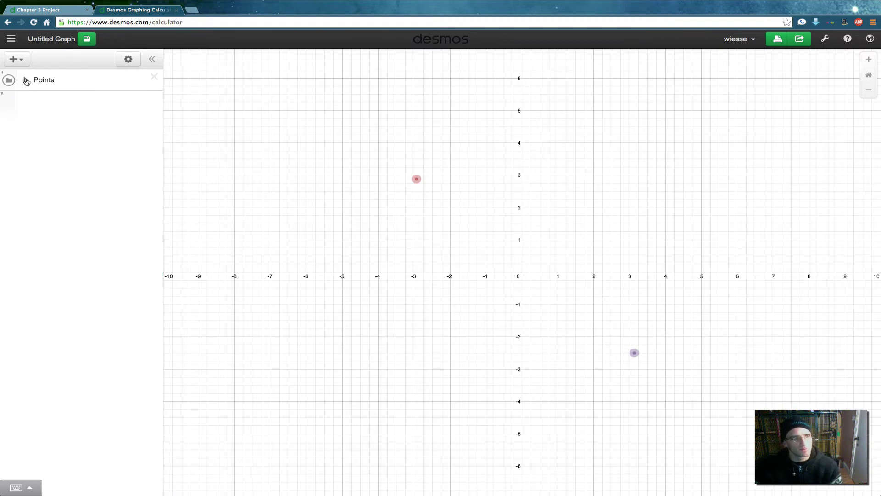
{"action": "left_click", "coordinate": [27, 81]}
{"action": "left_click", "coordinate": [26, 81]}
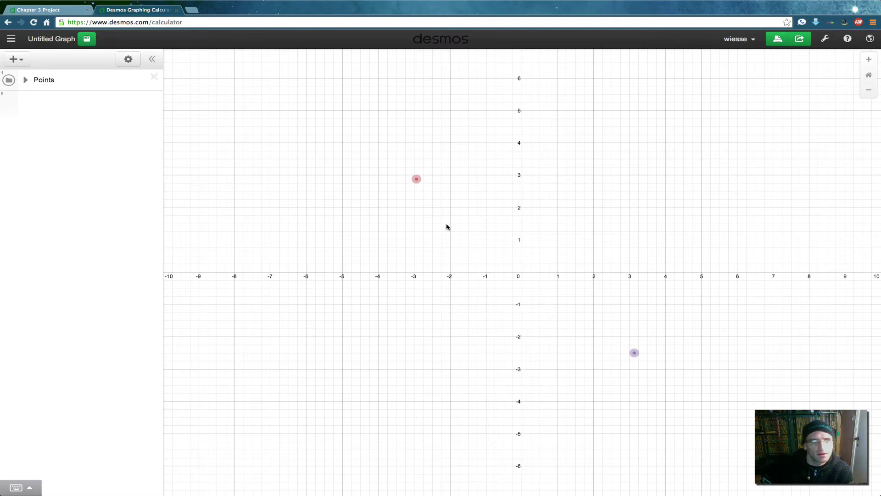
{"action": "left_click_drag", "start_coordinate": [423, 186], "coordinate": [444, 339]}
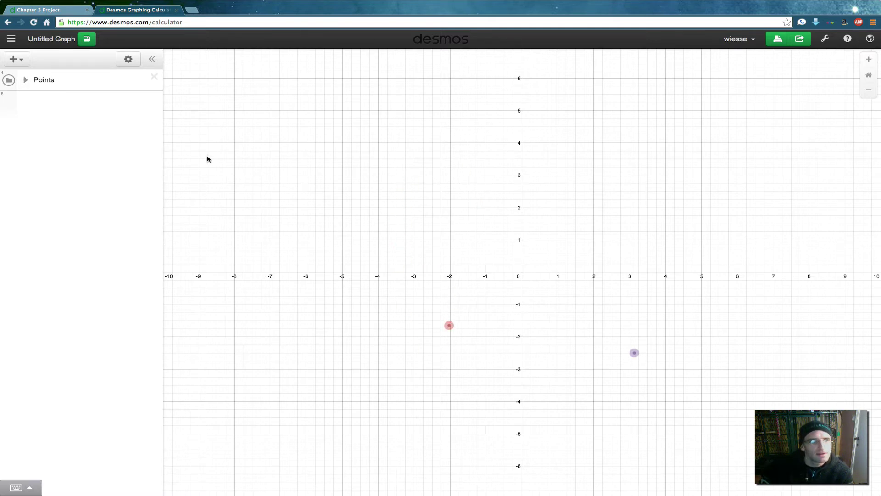
Step: Enter the line equation y=mx+b below the folder and move the purple point to about (2.3, 1.94)
{"action": "left_click", "coordinate": [67, 104]}
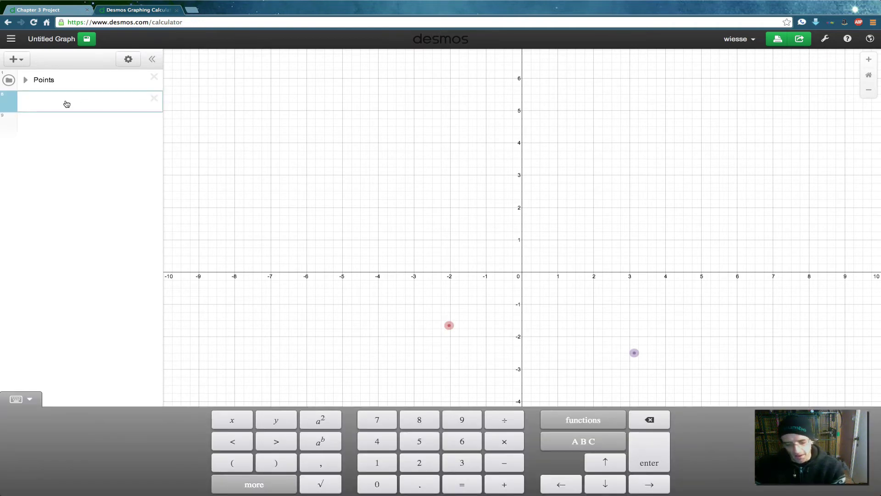
{"action": "type", "text": "y=mx+b"}
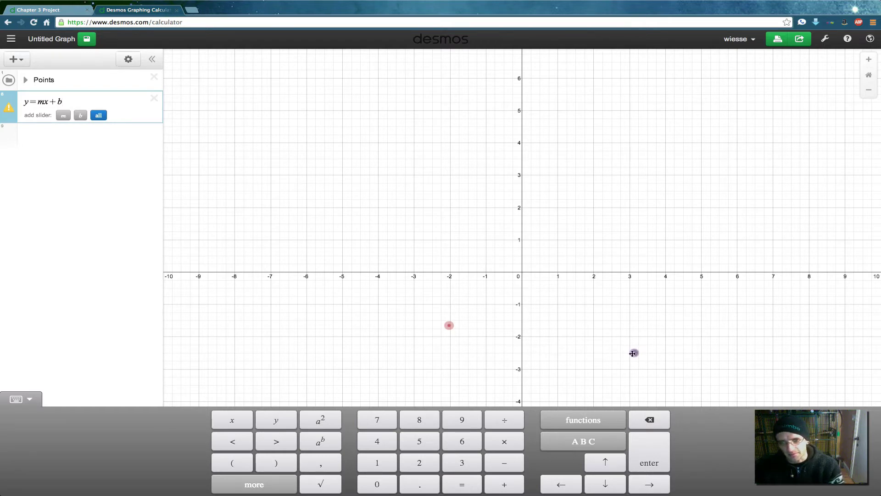
{"action": "left_click_drag", "start_coordinate": [632, 353], "coordinate": [604, 209]}
Step: Define the slope m on a new line, starting with the parenthesized difference (y₂ − y₁)
{"action": "left_click", "coordinate": [58, 135]}
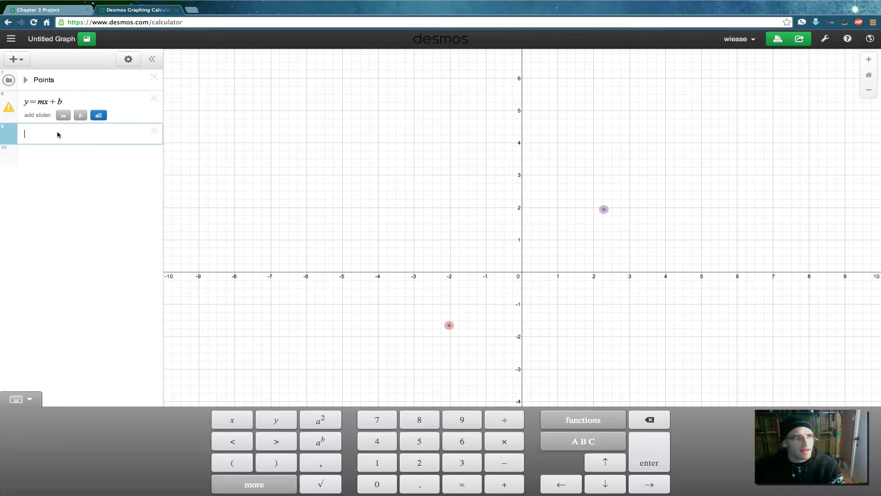
{"action": "type", "text": "m"}
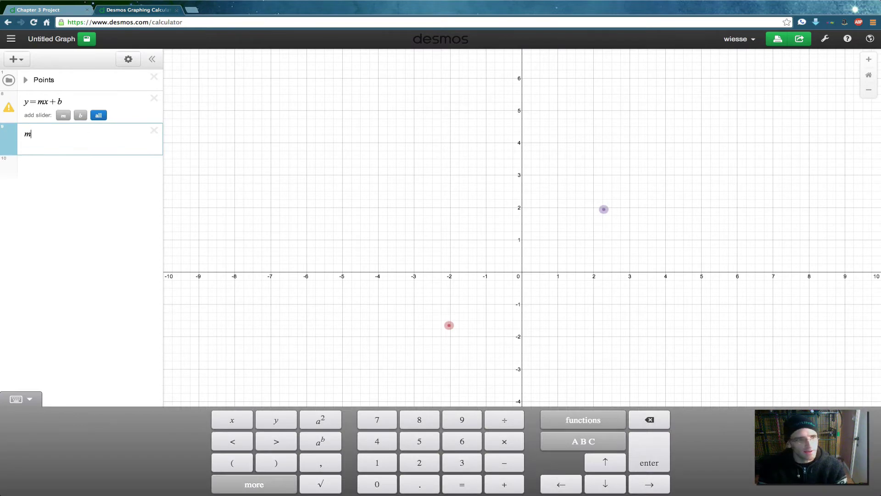
{"action": "type", "text": "="}
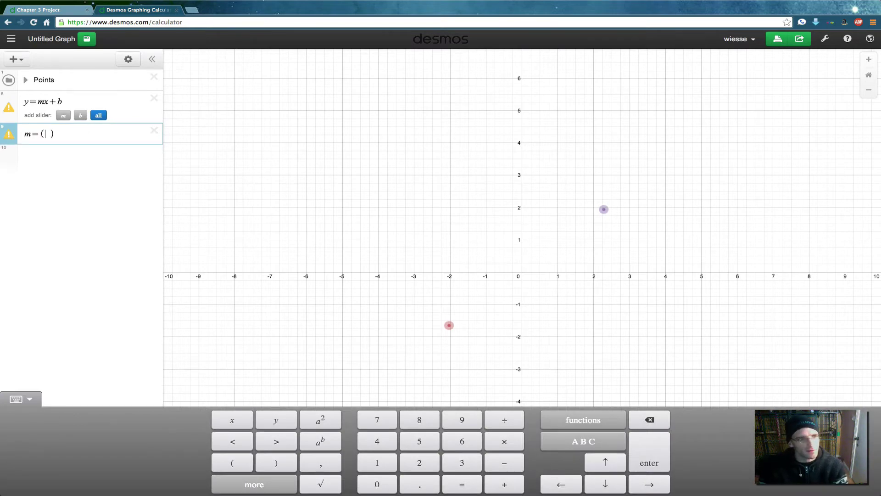
{"action": "type", "text": "("}
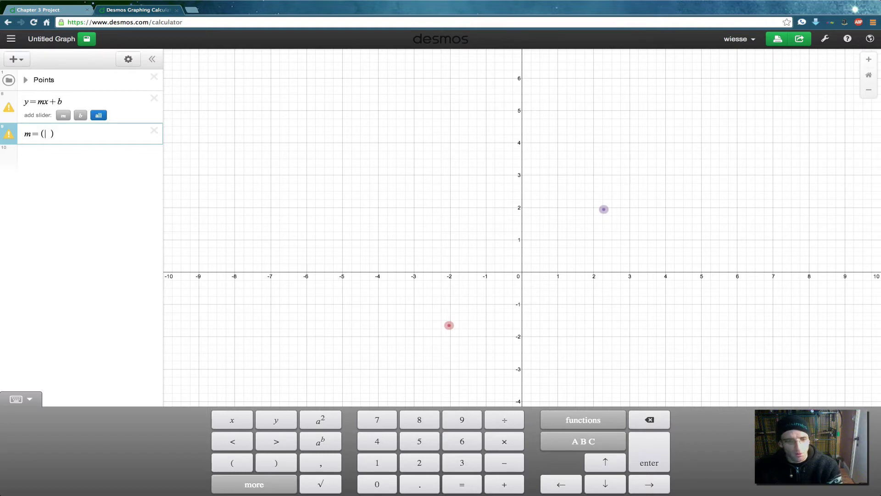
{"action": "type", "text": "y"}
{"action": "left_click", "coordinate": [597, 441]}
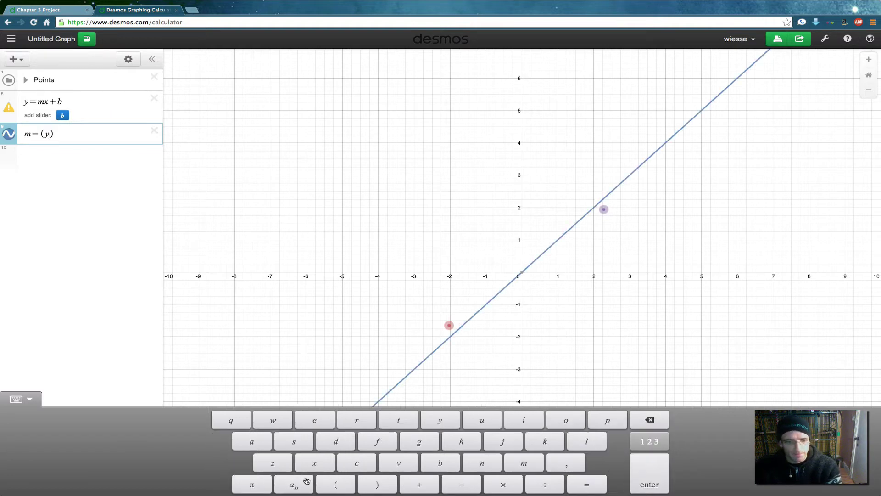
{"action": "left_click", "coordinate": [296, 486]}
{"action": "type", "text": "2"}
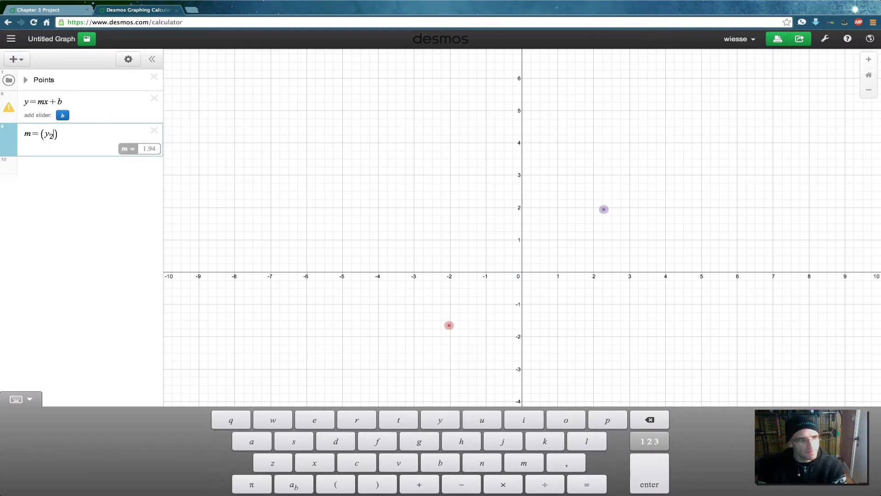
{"action": "type", "text": "-"}
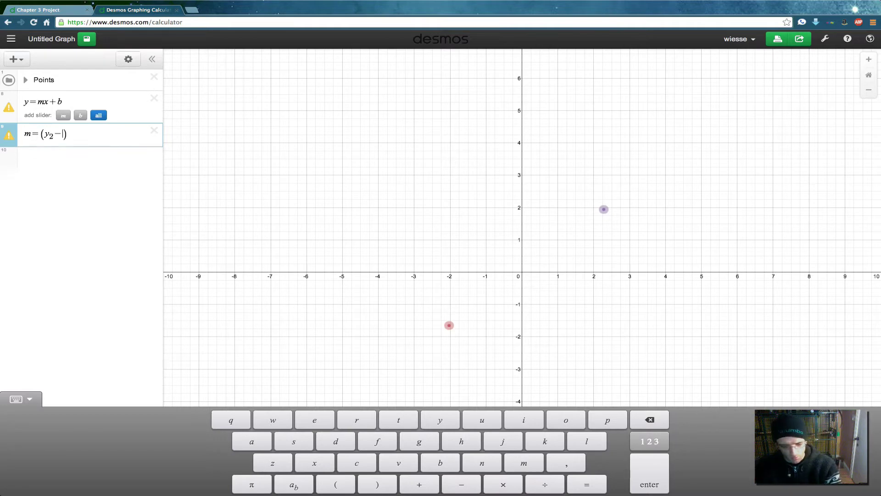
{"action": "type", "text": "y"}
{"action": "left_click", "coordinate": [303, 484]}
{"action": "type", "text": "1)"}
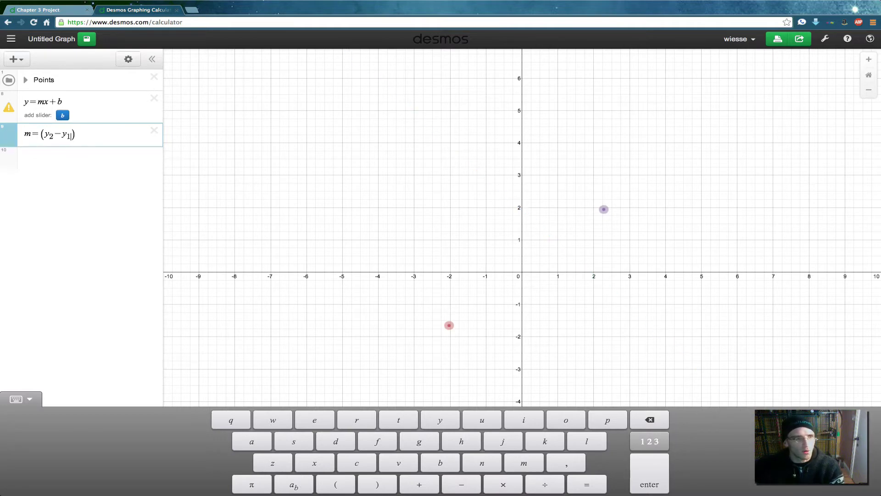
Step: Complete the slope definition by dividing (y₂ − y₁) by the parenthesized difference (x₂ − x₁), and add a new line below
{"action": "type", "text": "/"}
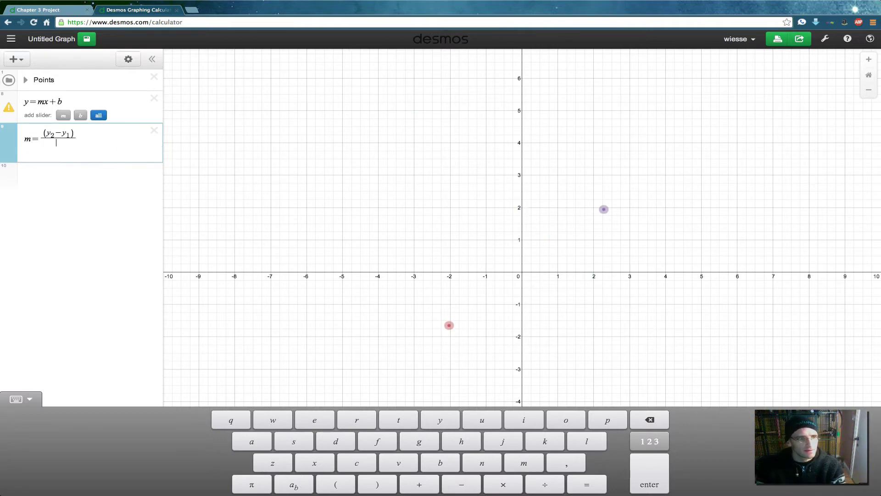
{"action": "type", "text": "(x"}
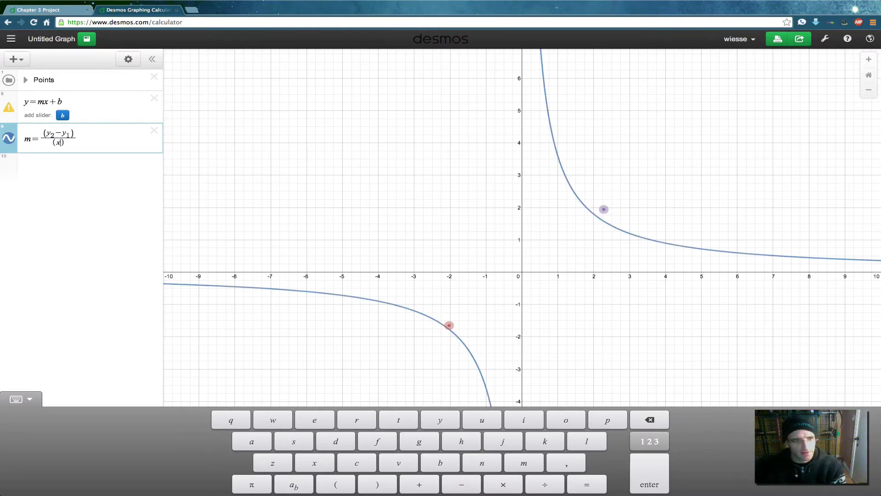
{"action": "left_click", "coordinate": [310, 485]}
{"action": "type", "text": "2"}
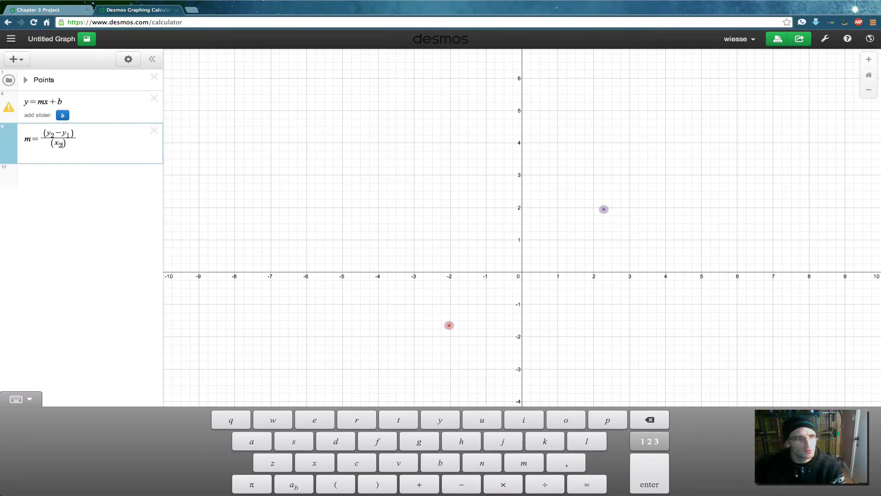
{"action": "type", "text": "-x"}
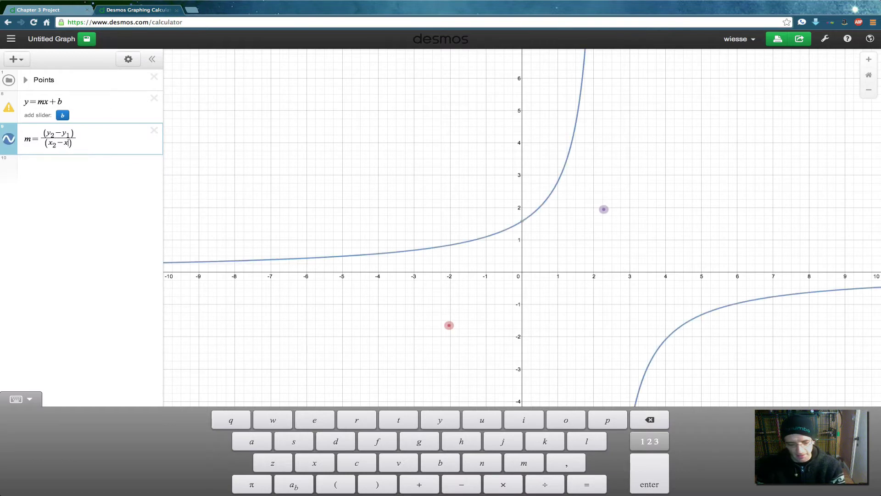
{"action": "left_click", "coordinate": [295, 484]}
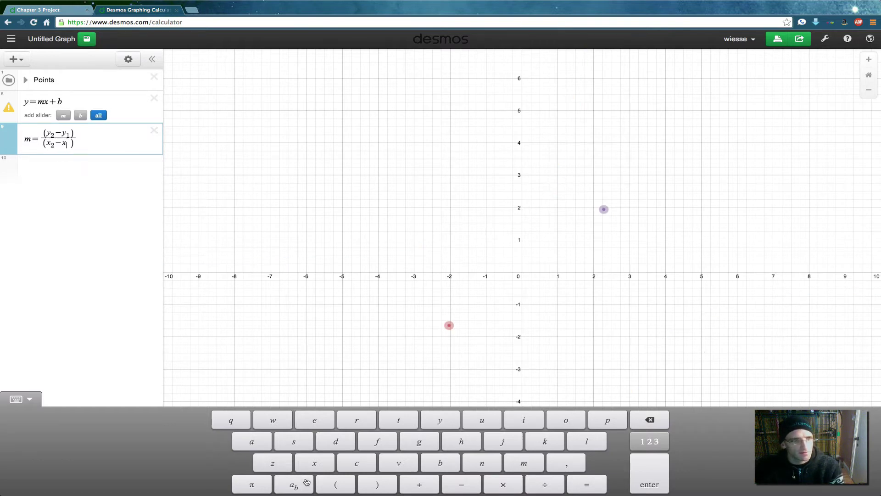
{"action": "type", "text": "1"}
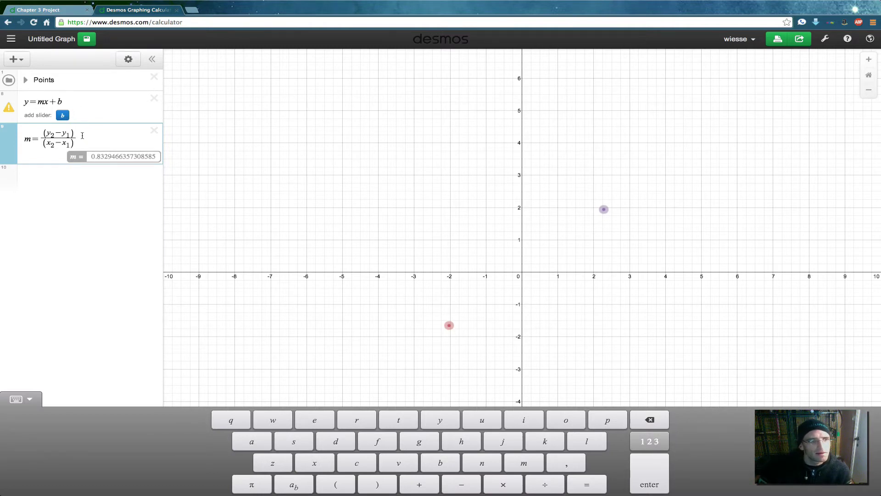
{"action": "key", "text": "Return"}
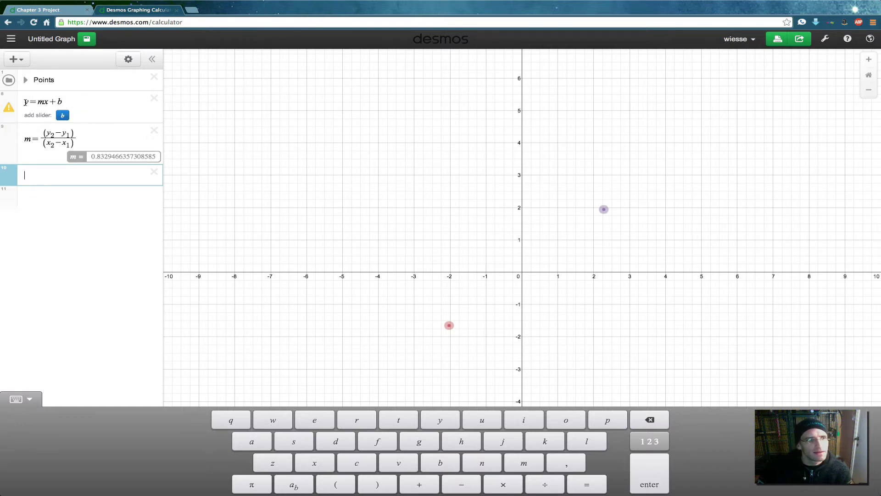
Step: Define the y-intercept on the empty line below the slope as b=y₁−mx₁
{"action": "left_click", "coordinate": [27, 102]}
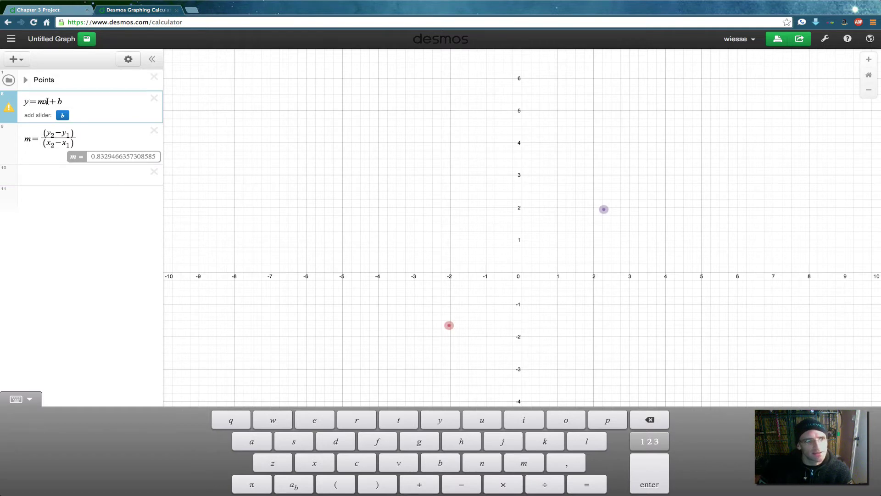
{"action": "left_click", "coordinate": [35, 174]}
{"action": "type", "text": "b"}
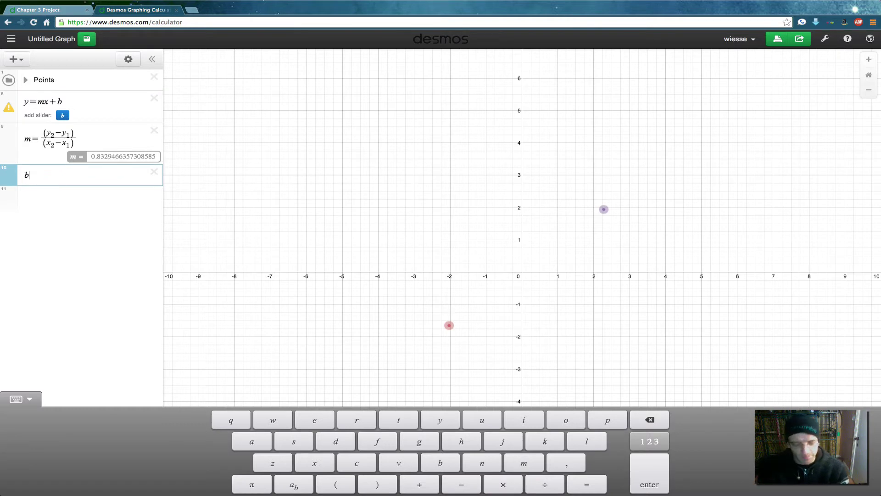
{"action": "type", "text": "="}
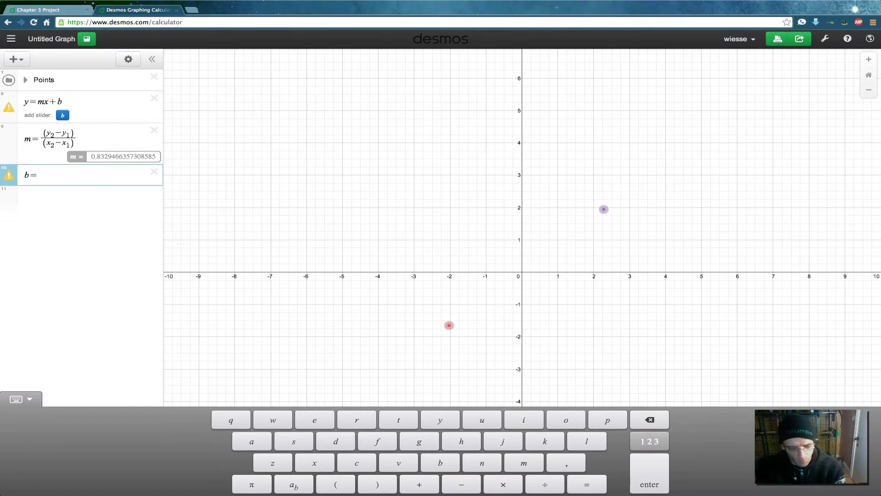
{"action": "type", "text": "y-"}
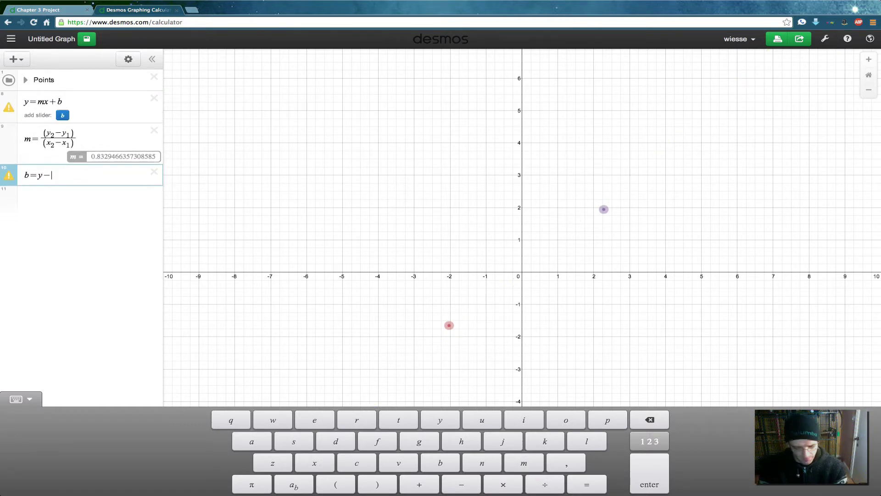
{"action": "type", "text": "mx"}
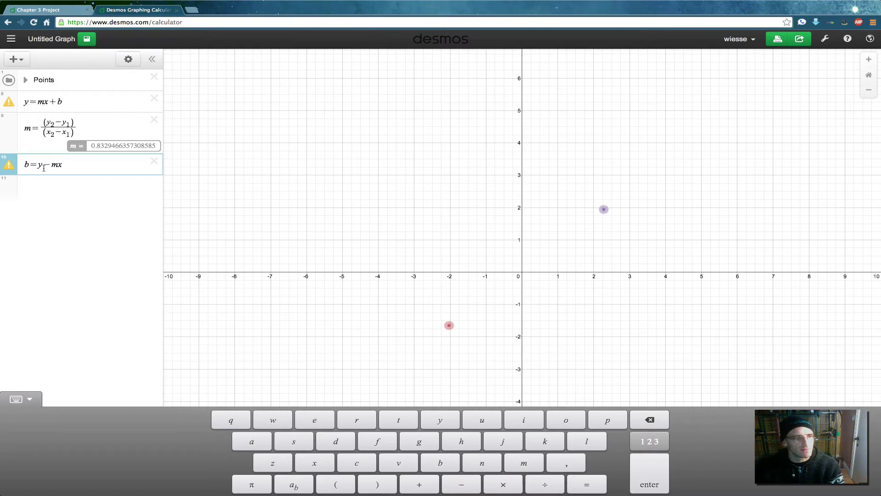
{"action": "left_click", "coordinate": [294, 484]}
{"action": "type", "text": "1"}
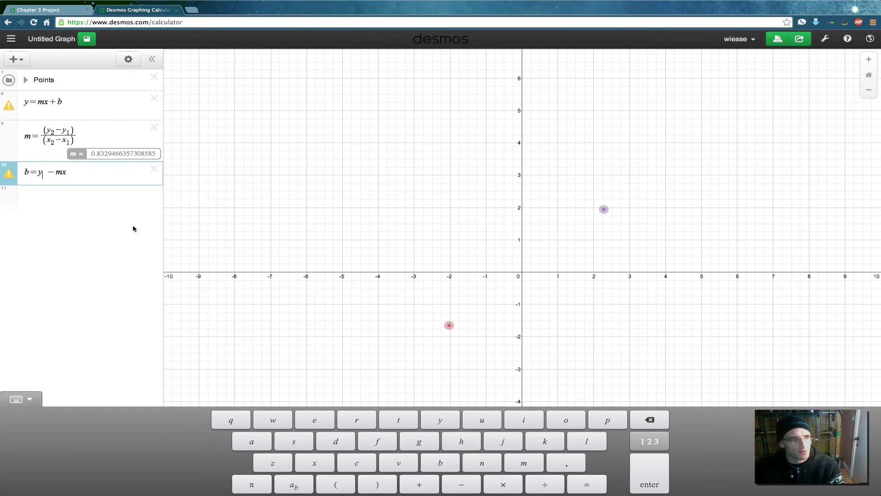
{"action": "left_click", "coordinate": [80, 182]}
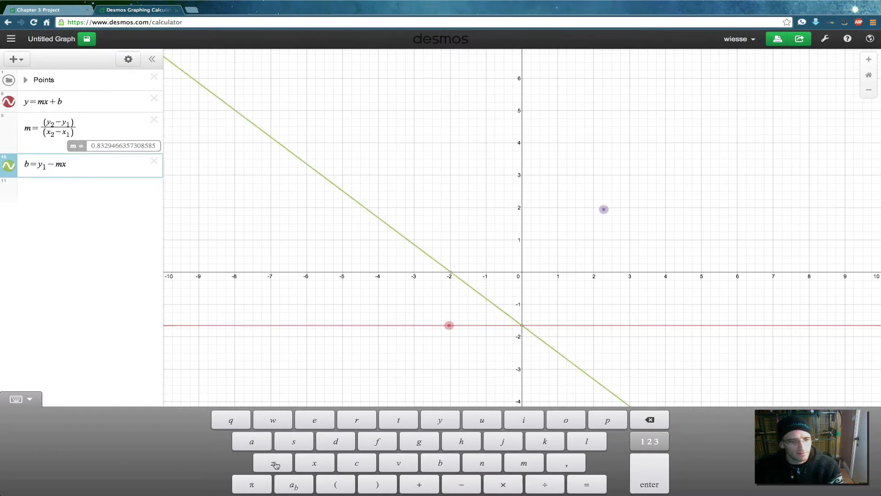
{"action": "left_click", "coordinate": [298, 486]}
{"action": "type", "text": "1"}
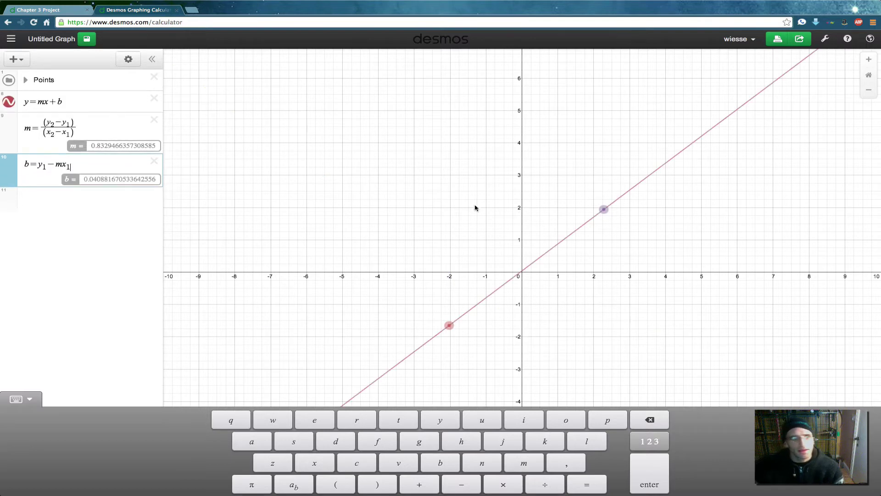
Step: Test the line by moving both points, leaving red at about (-2.5, -1.85) and purple at about (2.1, 1.6)
{"action": "left_click_drag", "start_coordinate": [449, 325], "coordinate": [421, 157]}
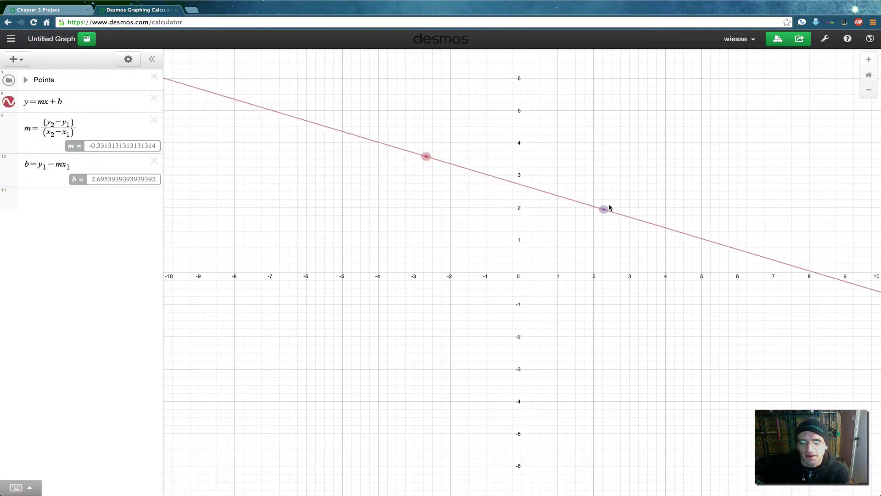
{"action": "left_click_drag", "start_coordinate": [596, 216], "coordinate": [554, 259]}
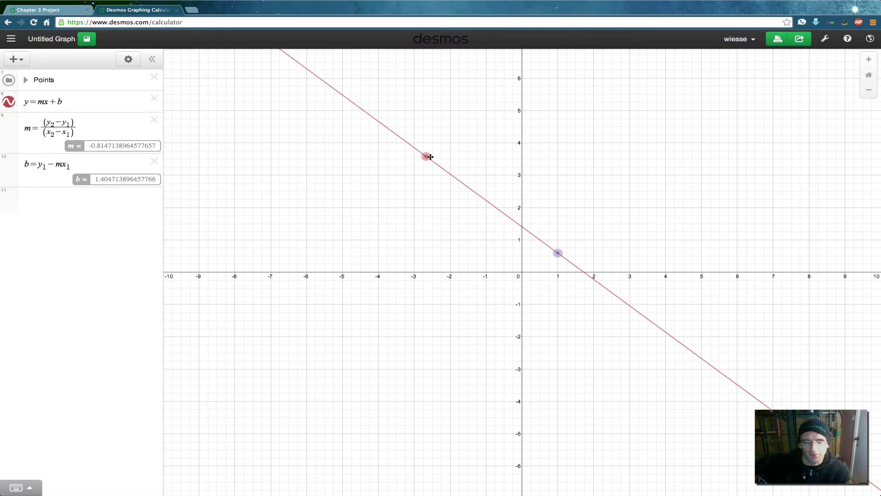
{"action": "left_click_drag", "start_coordinate": [426, 157], "coordinate": [433, 331]}
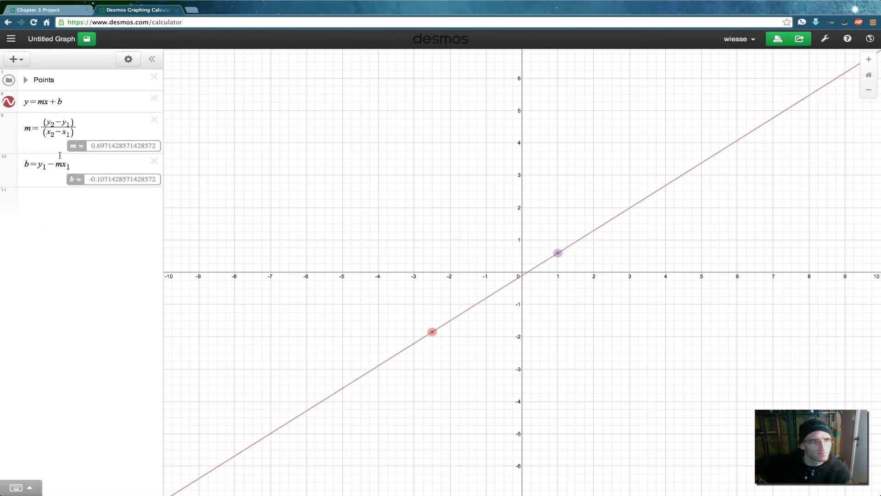
{"action": "left_click_drag", "start_coordinate": [558, 252], "coordinate": [588, 235]}
{"action": "left_click_drag", "start_coordinate": [599, 229], "coordinate": [602, 222]}
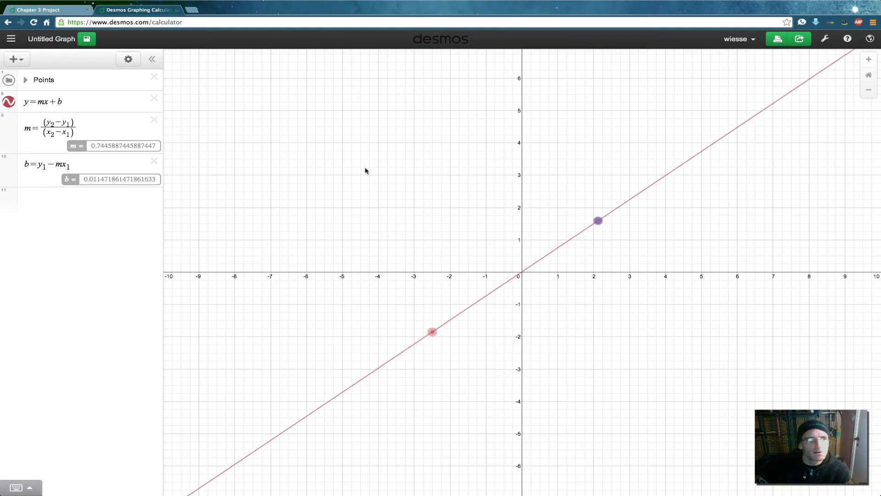
Step: Insert a table between the Points folder and the line equation, and set its second column heading to y=mx+b
{"action": "left_click", "coordinate": [24, 64]}
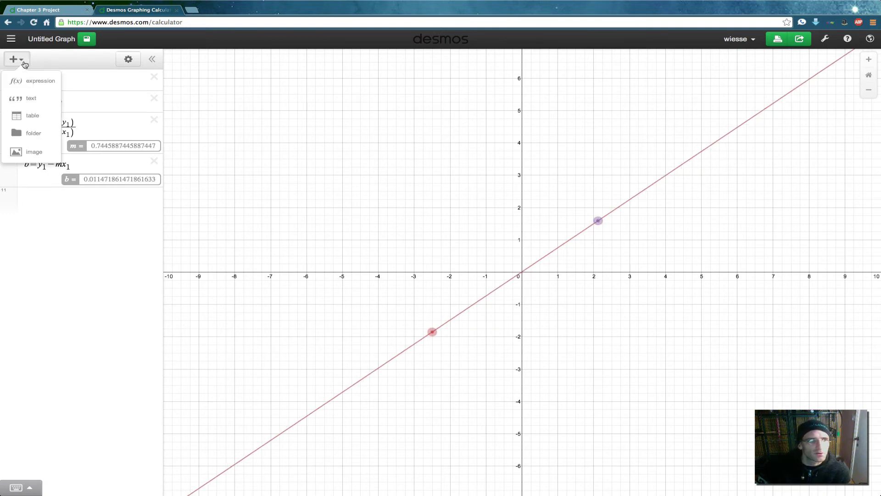
{"action": "left_click", "coordinate": [34, 113]}
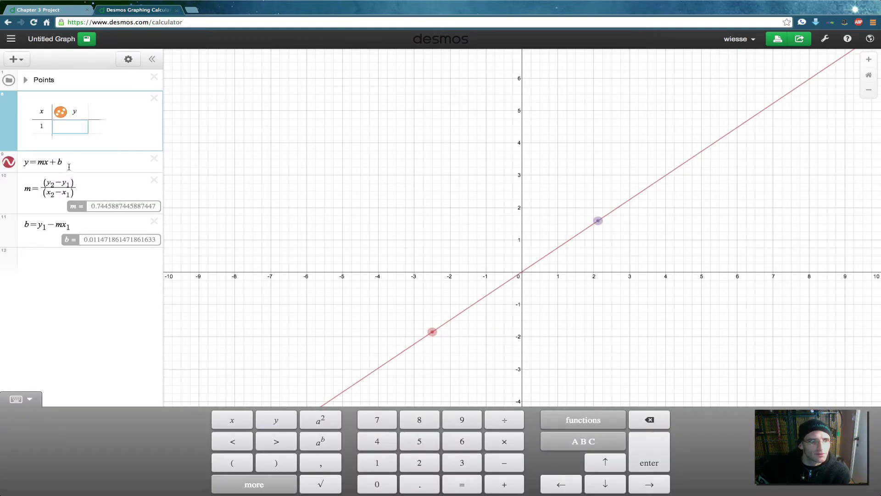
{"action": "left_click", "coordinate": [77, 111]}
{"action": "type", "text": "=mx+b"}
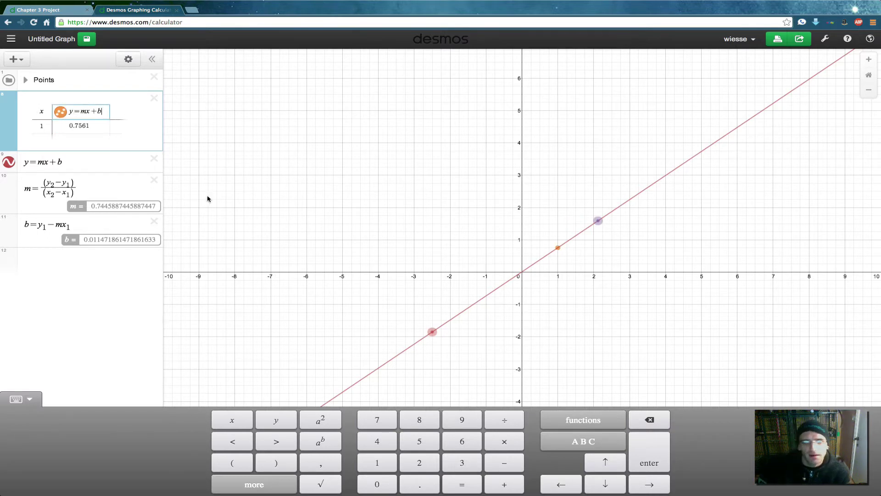
Step: Fill the table's x column with the integers from -3 to 3
{"action": "left_click", "coordinate": [44, 125]}
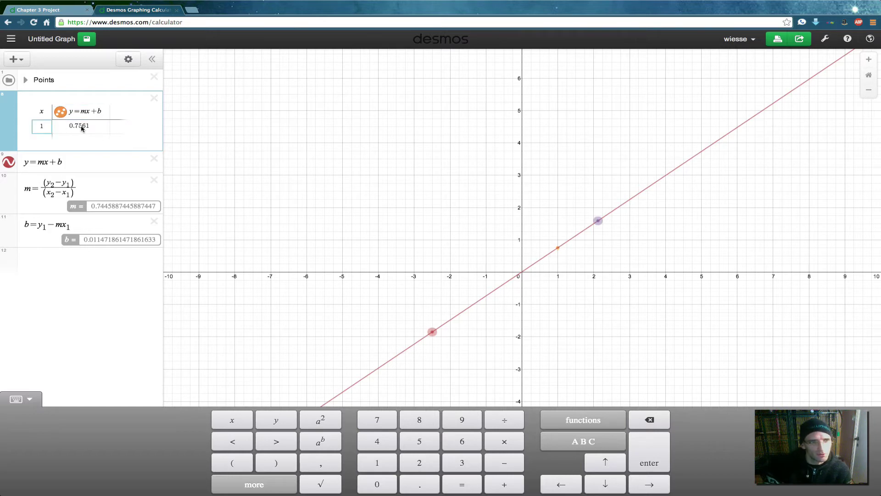
{"action": "key", "text": "BackSpace"}
{"action": "type", "text": "-3"}
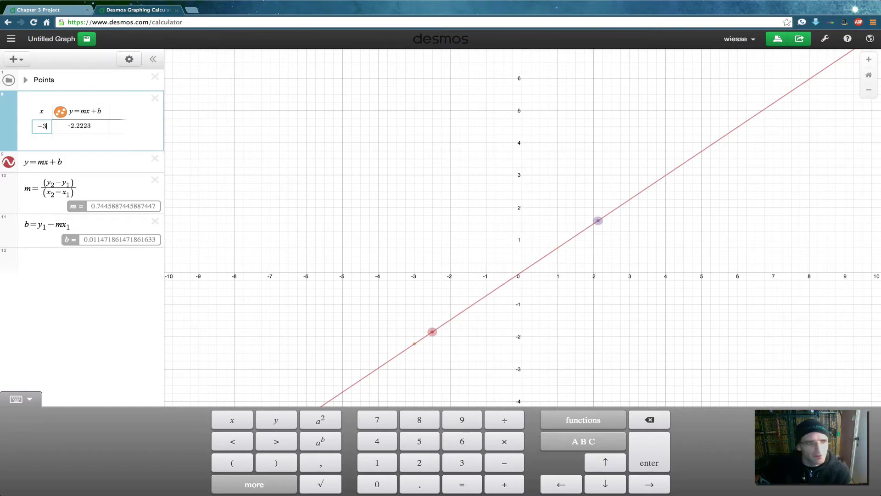
{"action": "key", "text": "Return"}
{"action": "type", "text": "-2"}
{"action": "key", "text": "Return"}
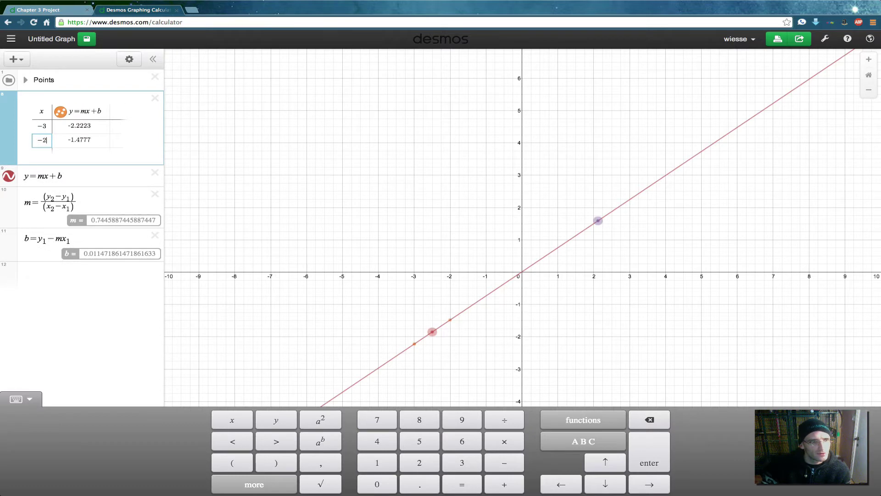
{"action": "key", "text": "Return"}
{"action": "key", "text": "Return"}
{"action": "key", "text": "Return"}
{"action": "key", "text": "Return"}
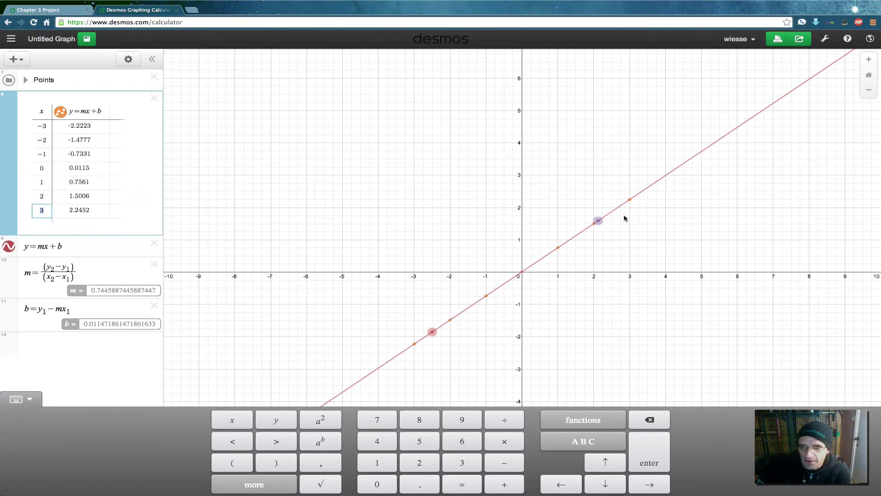
Step: Move the purple point to about (2.8, 1.5) and the red point to about (-3.7, -2.2) on the graph
{"action": "left_click", "coordinate": [630, 201]}
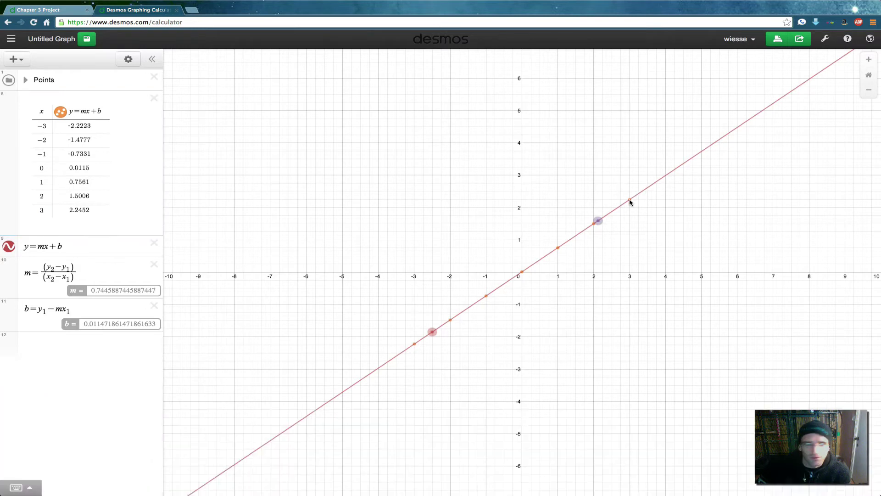
{"action": "left_click_drag", "start_coordinate": [598, 221], "coordinate": [648, 309]}
{"action": "left_click_drag", "start_coordinate": [633, 245], "coordinate": [620, 222]}
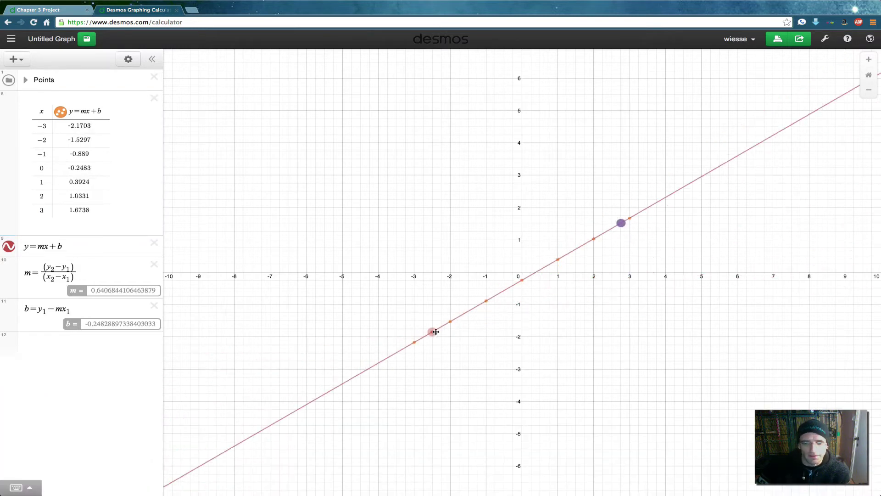
{"action": "left_click_drag", "start_coordinate": [432, 331], "coordinate": [388, 343]}
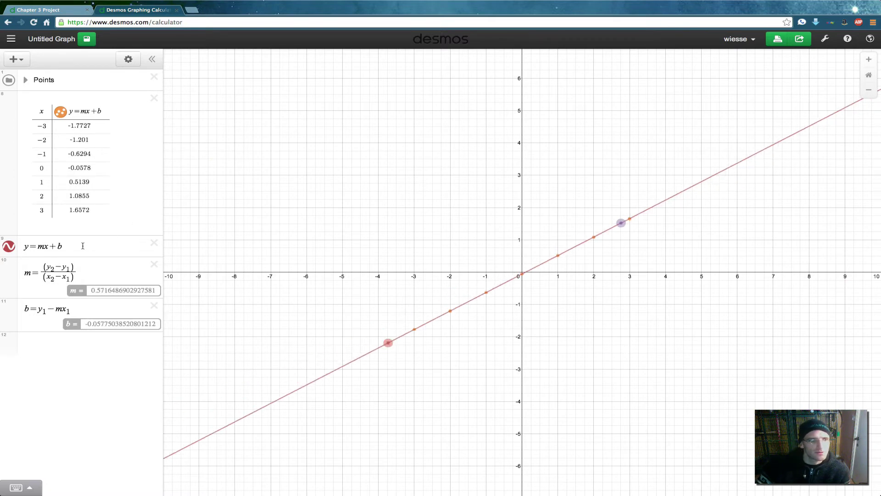
Step: Restrict the line equation y=mx+b to the domain {-3<x<3}
{"action": "left_click", "coordinate": [82, 246]}
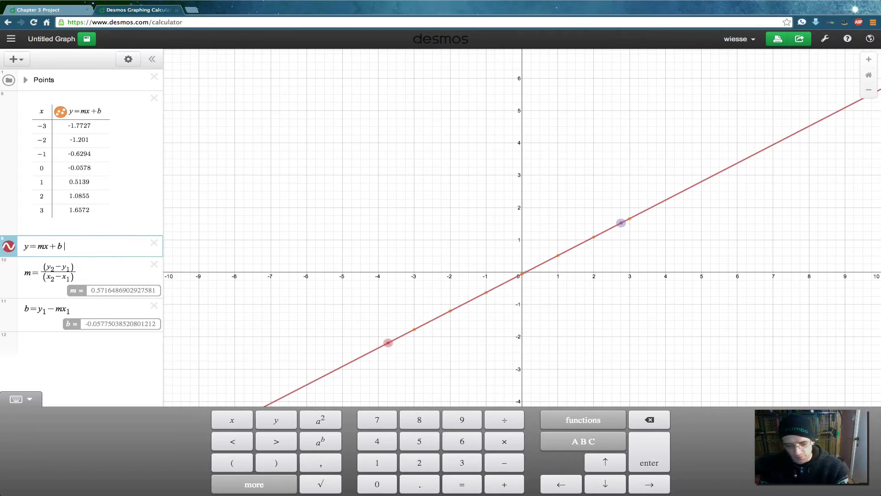
{"action": "type", "text": "{"}
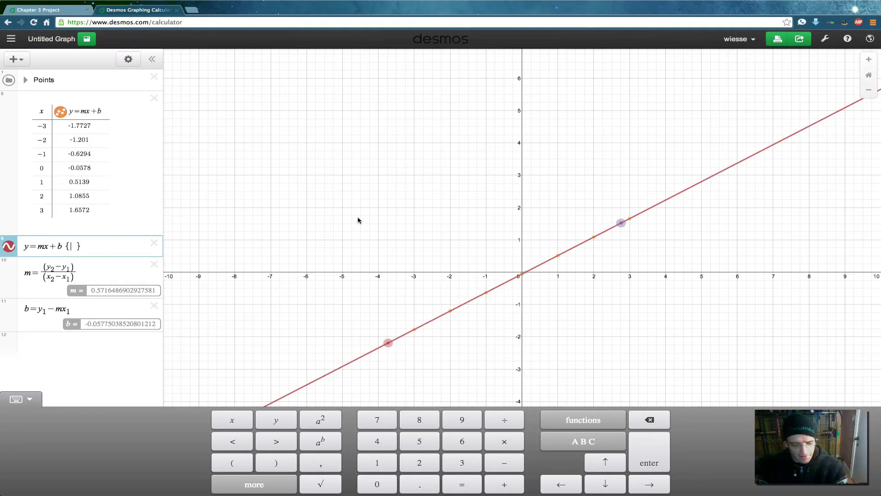
{"action": "type", "text": "3<x"}
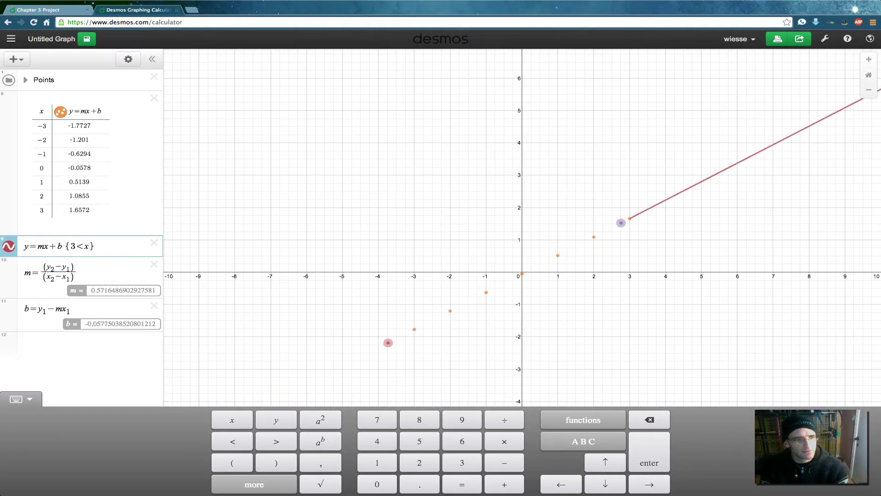
{"action": "type", "text": "<"}
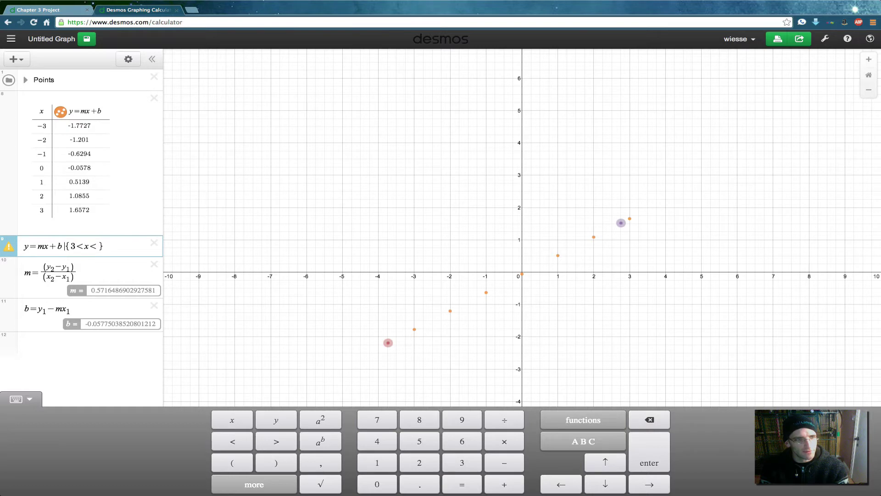
{"action": "type", "text": "-"}
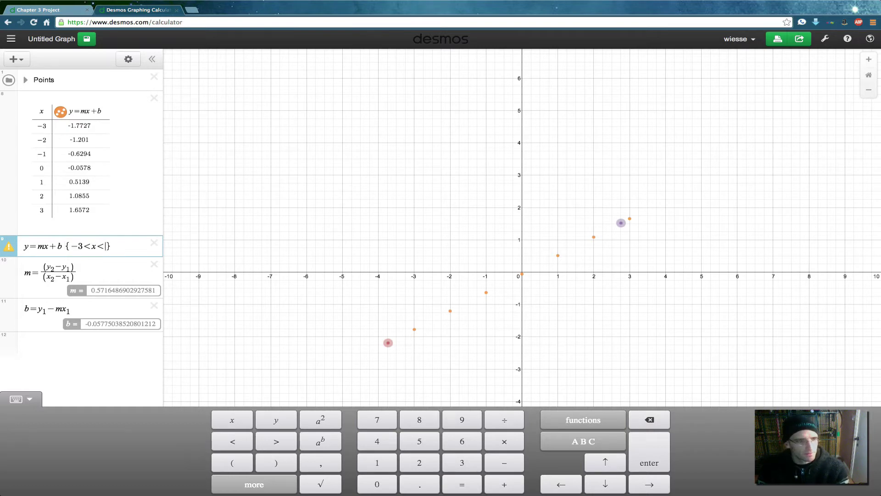
{"action": "type", "text": "3"}
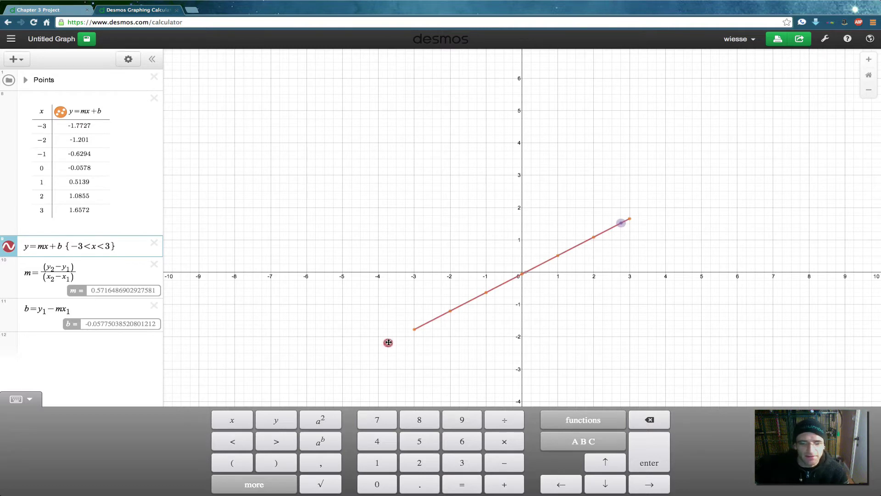
Step: Move the red point to about (-5.5, 3) and the purple point to about (5.5, -1.7) on the graph
{"action": "left_click_drag", "start_coordinate": [387, 341], "coordinate": [324, 177]}
{"action": "left_click_drag", "start_coordinate": [620, 223], "coordinate": [707, 329]}
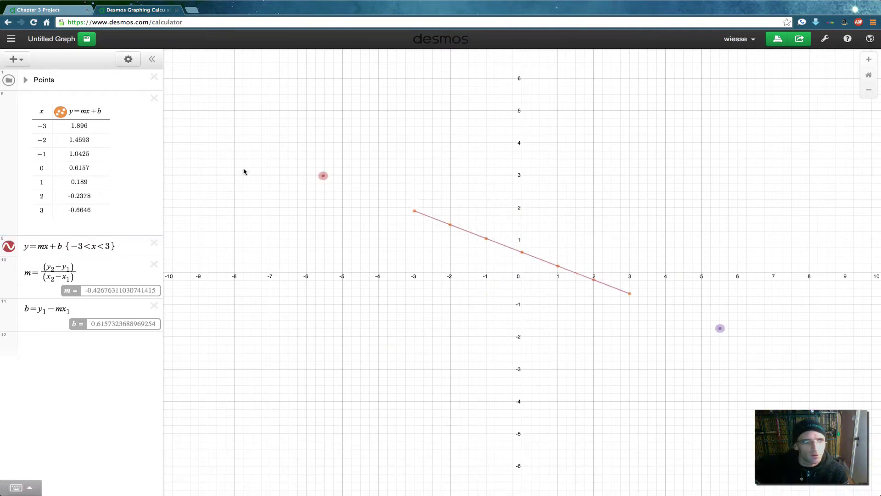
Step: Add an unrestricted line equation y=mx+b between the table and the domain-restricted equation
{"action": "left_click", "coordinate": [128, 246]}
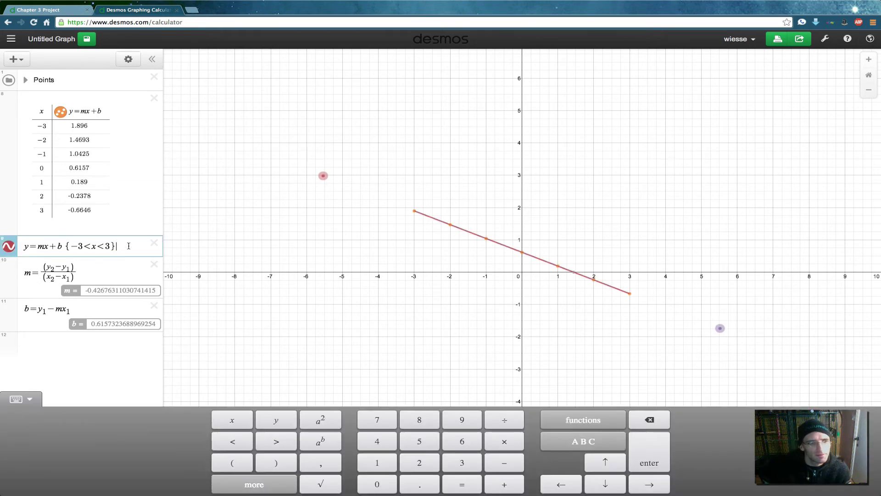
{"action": "key", "text": "Return"}
{"action": "left_click_drag", "start_coordinate": [26, 246], "coordinate": [60, 247]}
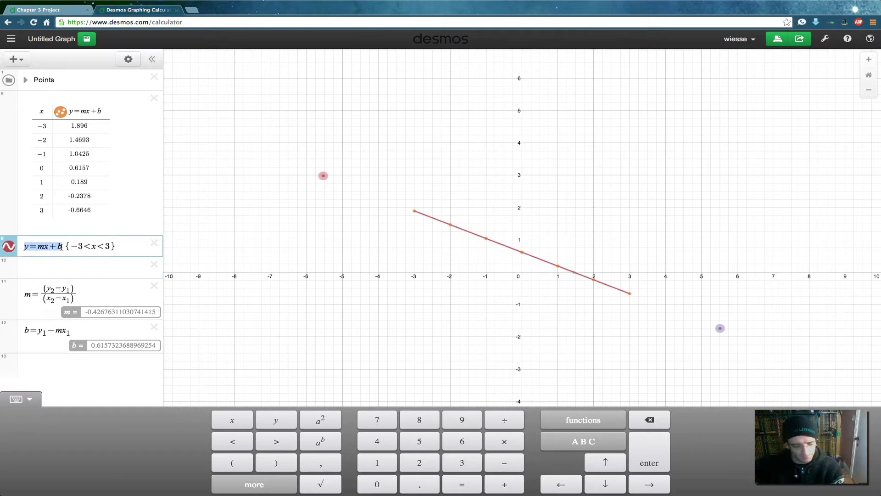
{"action": "left_click", "coordinate": [30, 230]}
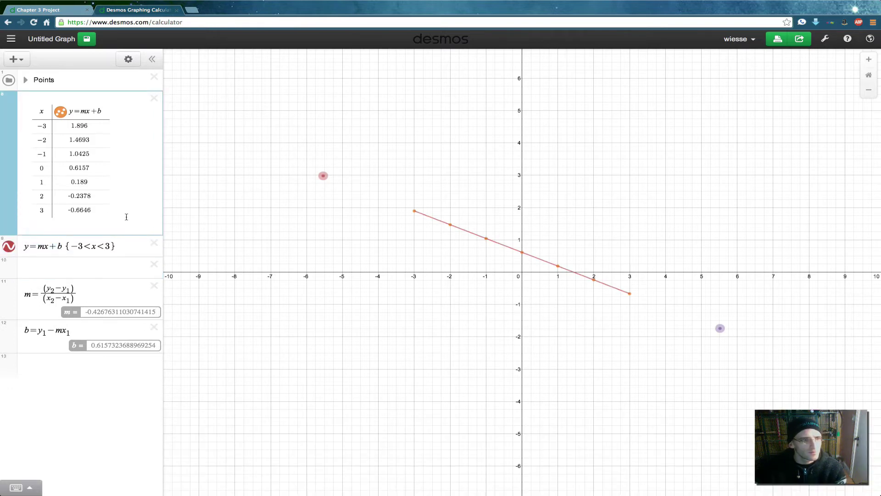
{"action": "key", "text": "Return"}
{"action": "type", "text": "y=mx+b"}
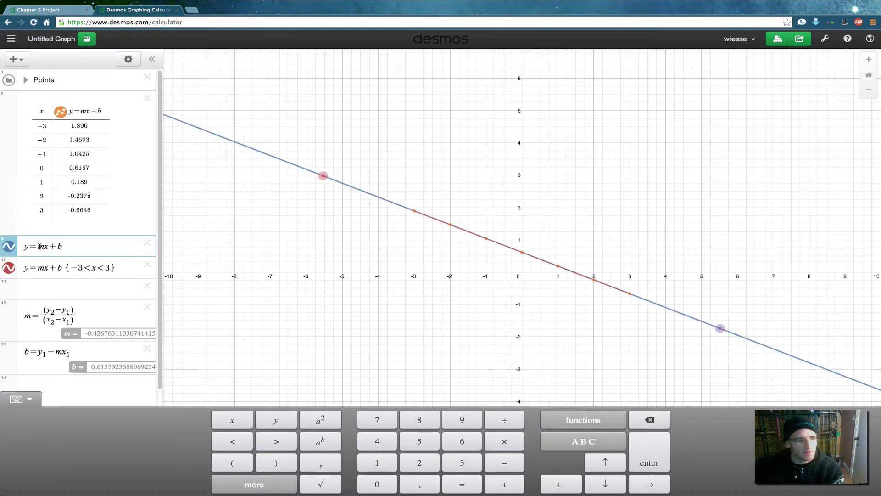
Step: Make the unrestricted line y=mx+b dashed and color the domain-restricted line black
{"action": "left_click", "coordinate": [8, 246]}
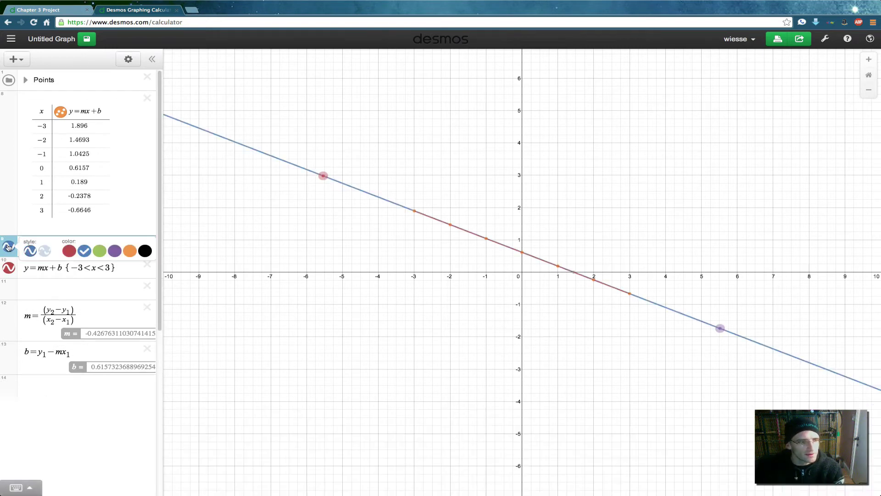
{"action": "left_click", "coordinate": [44, 250]}
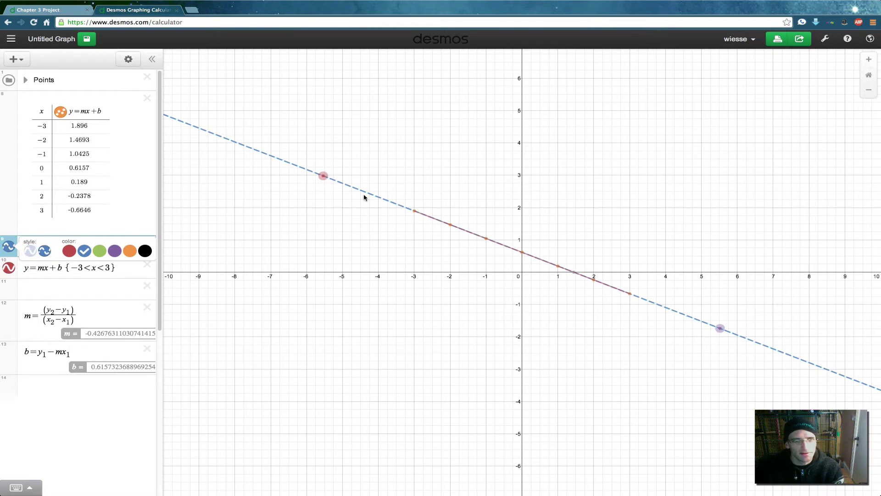
{"action": "left_click", "coordinate": [11, 271]}
{"action": "mouse_move", "coordinate": [12, 273]}
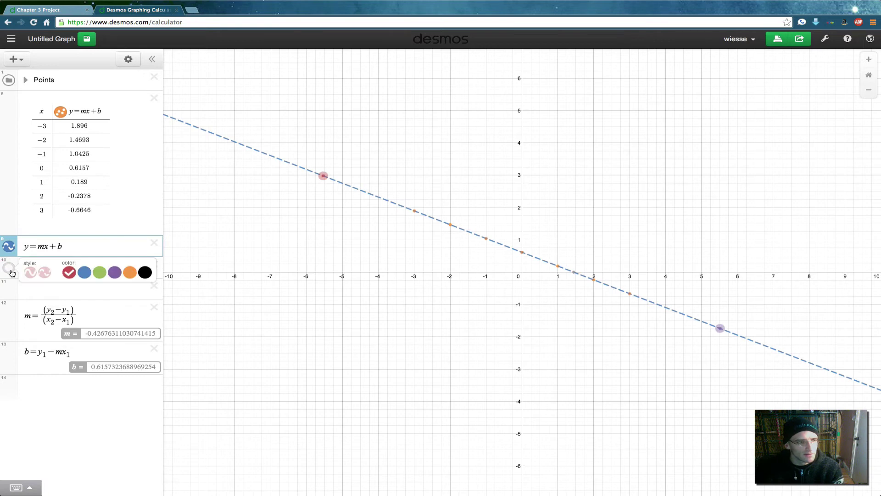
{"action": "left_click", "coordinate": [141, 274]}
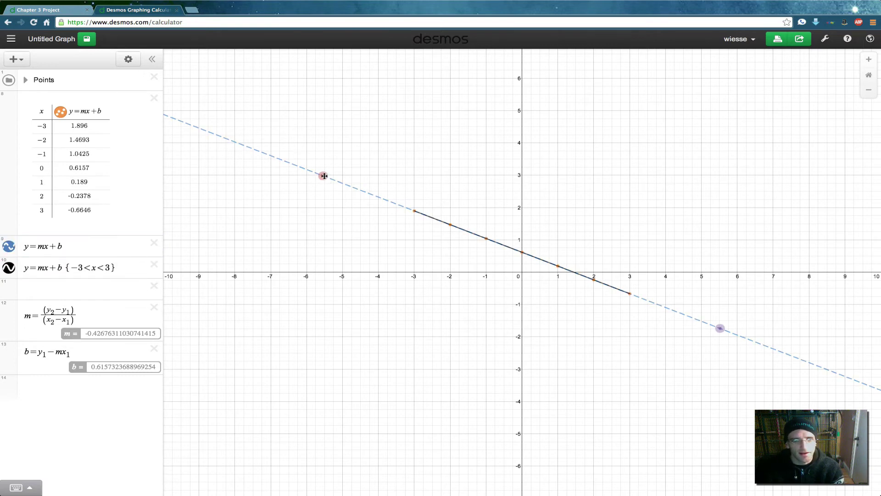
Step: Move the red point to about (-6, 3.1) and delete the empty row above the slope formula
{"action": "mouse_move", "coordinate": [323, 176]}
{"action": "left_mouse_down"}
{"action": "mouse_move", "coordinate": [298, 317]}
{"action": "mouse_move", "coordinate": [306, 171]}
{"action": "left_mouse_up"}
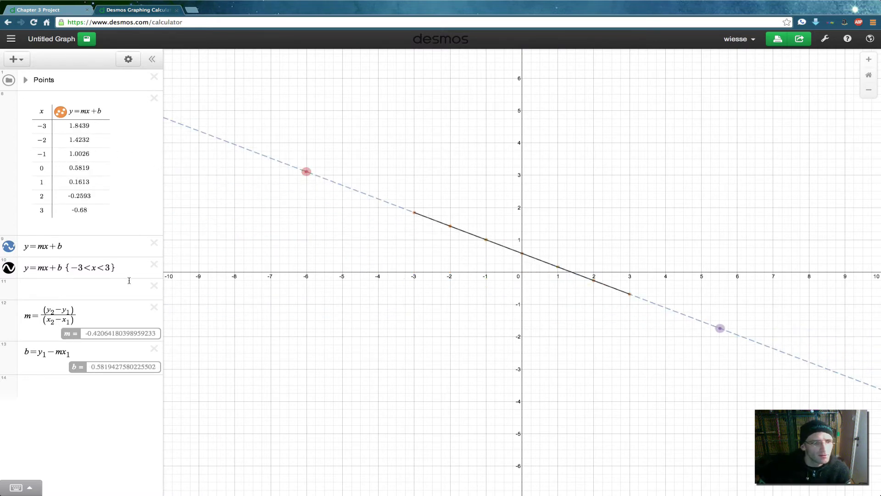
{"action": "key", "text": "BackSpace"}
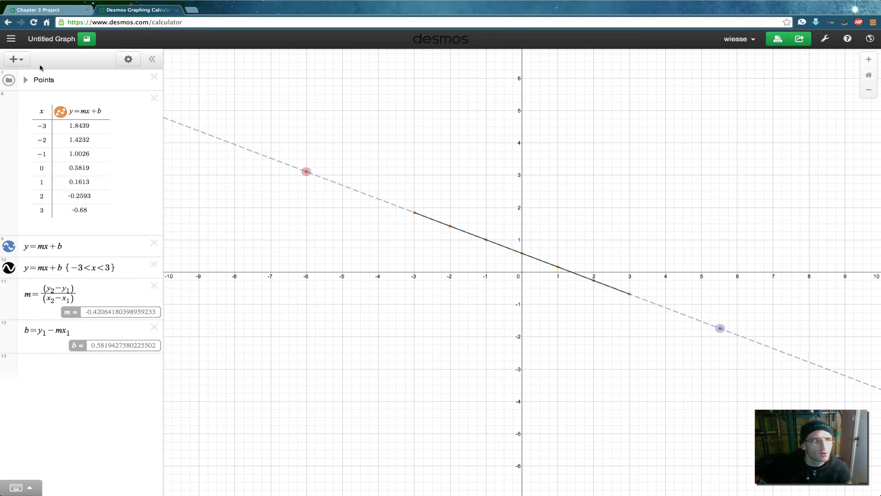
Step: Insert a folder named Line between the Points folder and the table
{"action": "left_click", "coordinate": [17, 60]}
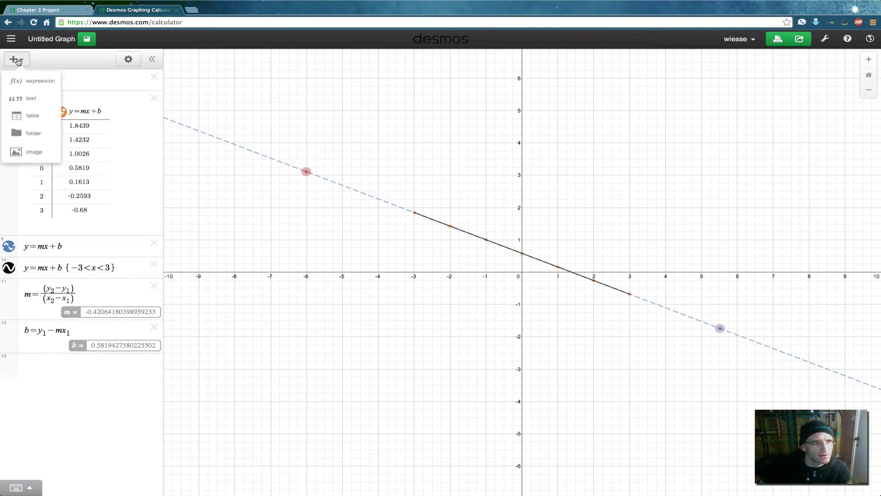
{"action": "left_click", "coordinate": [37, 132]}
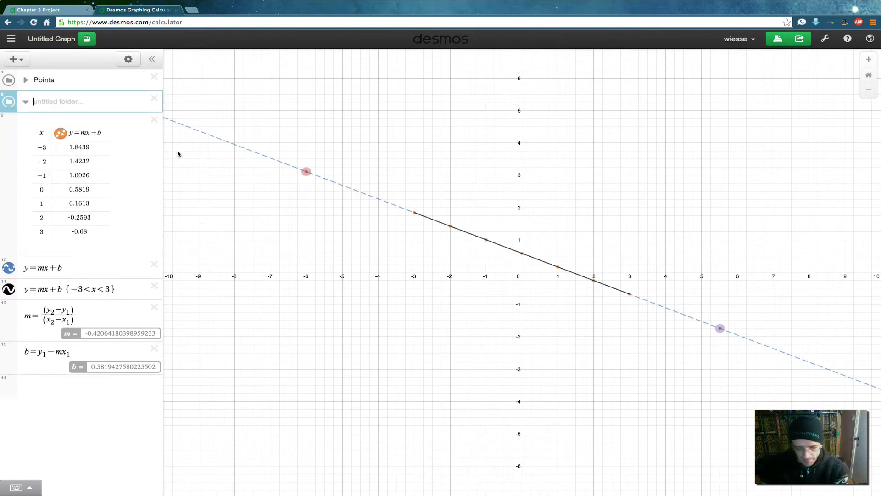
{"action": "type", "text": "Line"}
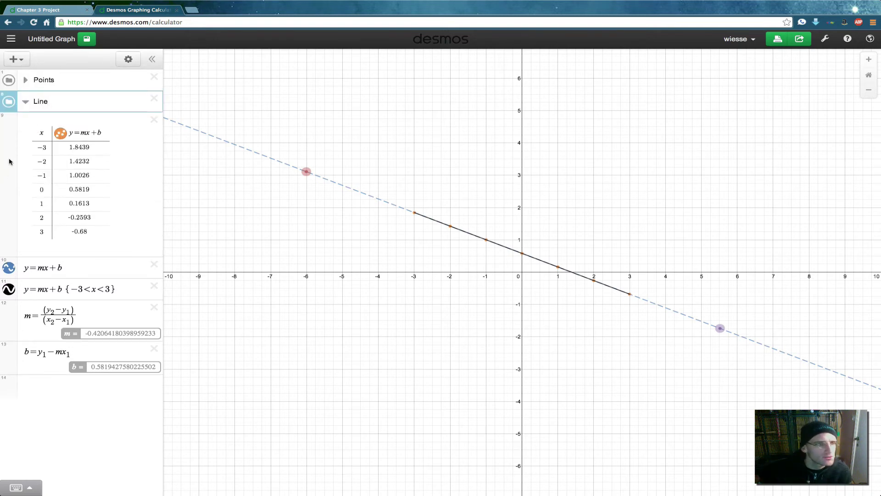
Step: Put both line equations, the table, and the m and b formulas into the Line folder, then collapse it
{"action": "left_click_drag", "start_coordinate": [14, 158], "coordinate": [30, 130]}
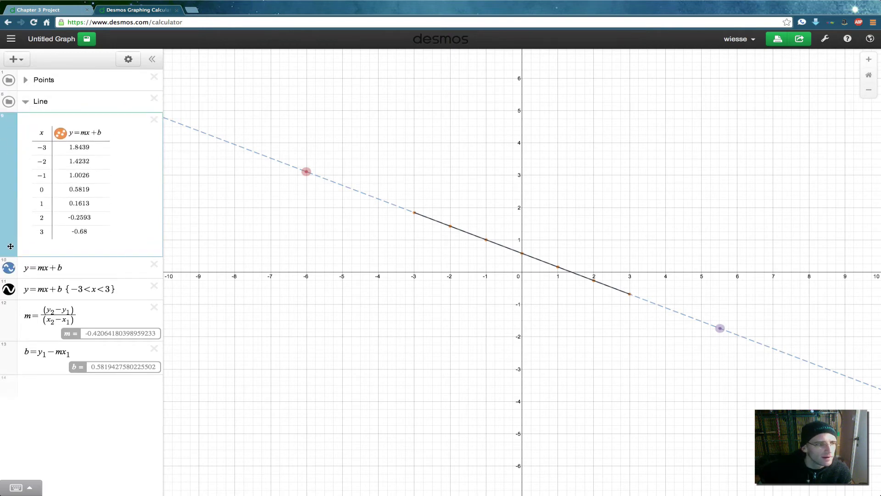
{"action": "left_click", "coordinate": [11, 275]}
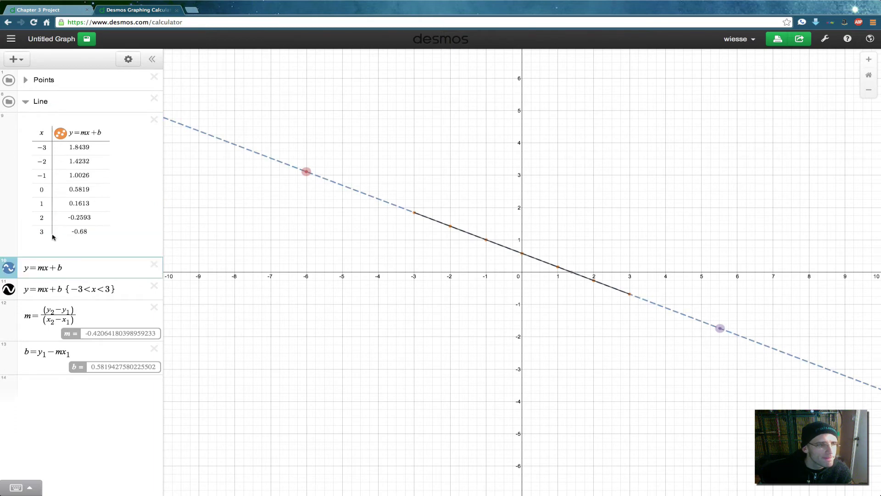
{"action": "left_click_drag", "start_coordinate": [13, 274], "coordinate": [50, 123]}
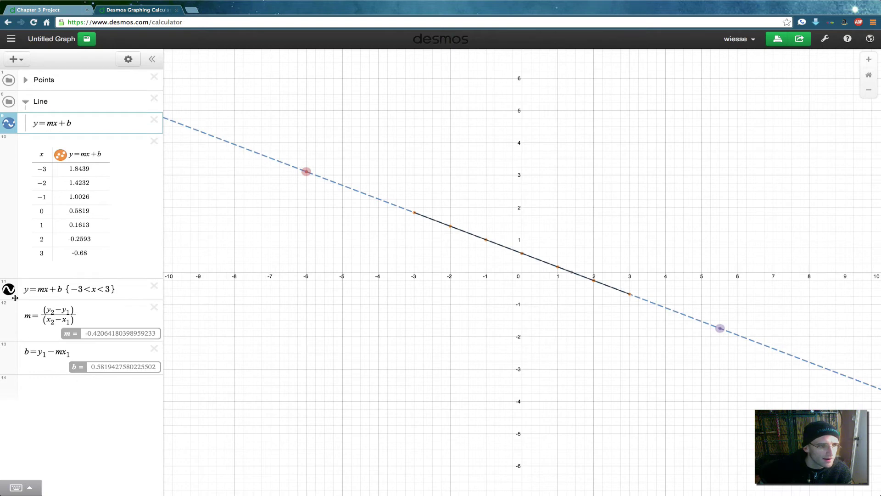
{"action": "left_click_drag", "start_coordinate": [15, 298], "coordinate": [55, 146]}
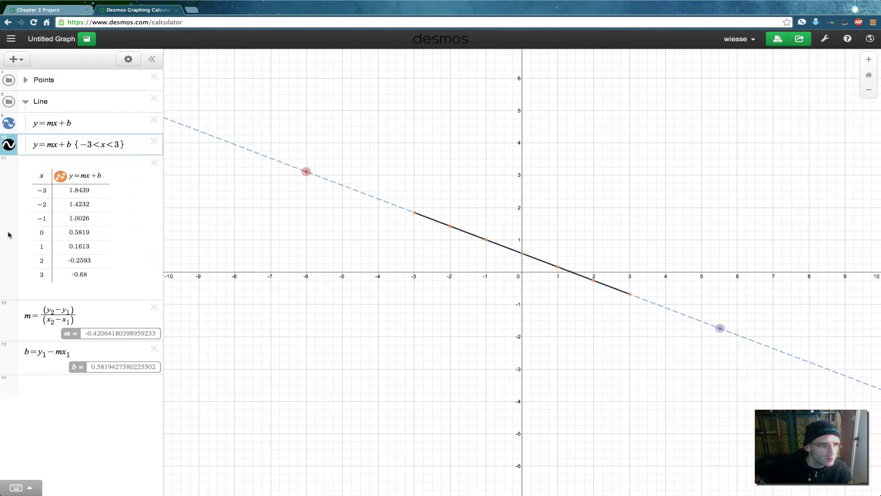
{"action": "left_click", "coordinate": [8, 234]}
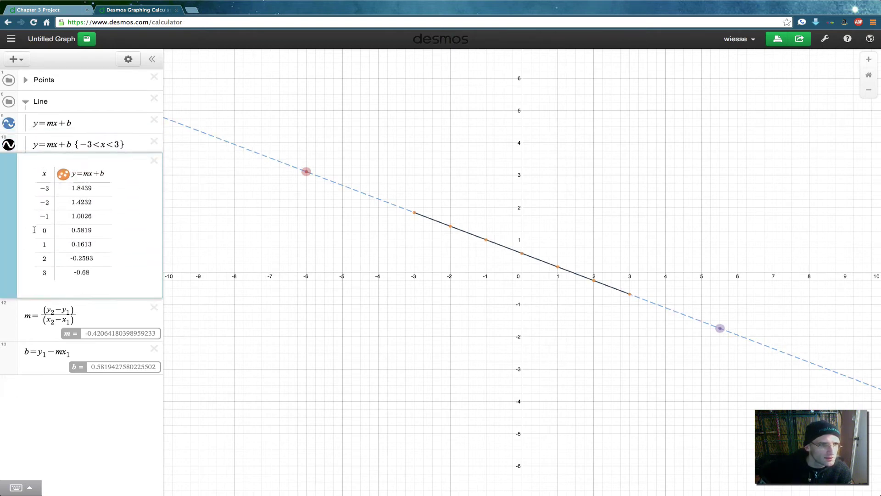
{"action": "left_click", "coordinate": [20, 322]}
{"action": "left_click", "coordinate": [9, 358]}
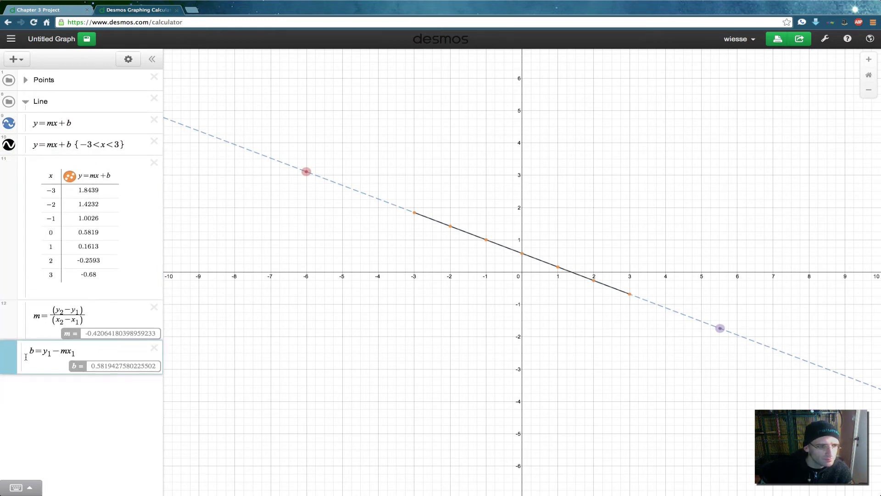
{"action": "left_click", "coordinate": [27, 103]}
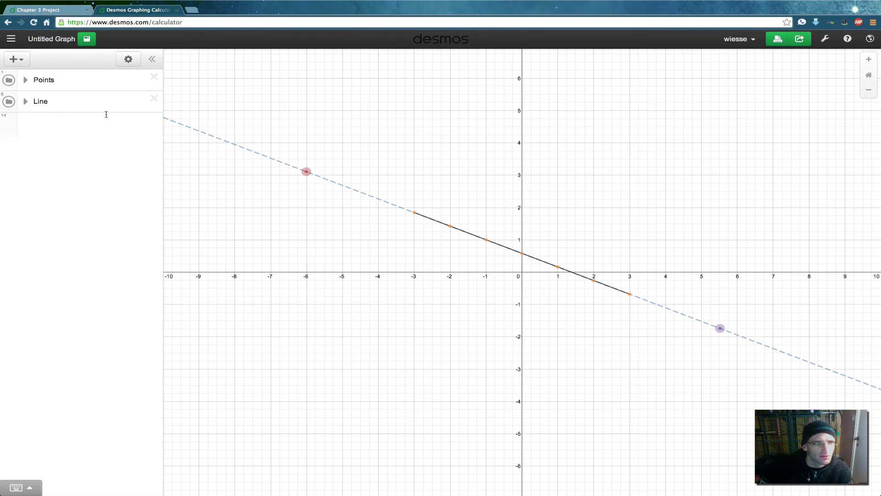
Step: Try hiding and reshowing the Points and Line folders, and move the red point to about (-5.5, 2)
{"action": "mouse_move", "coordinate": [310, 173]}
{"action": "left_mouse_down"}
{"action": "mouse_move", "coordinate": [301, 275]}
{"action": "mouse_move", "coordinate": [310, 189]}
{"action": "left_mouse_up"}
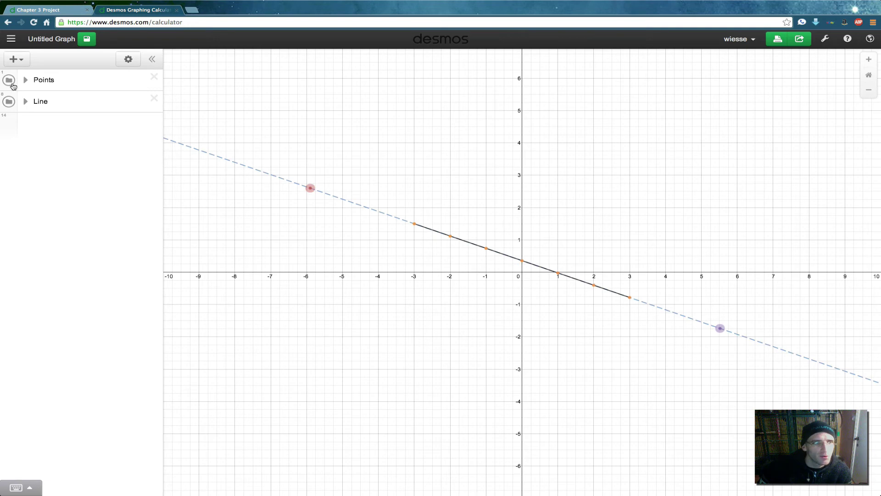
{"action": "left_click", "coordinate": [10, 81]}
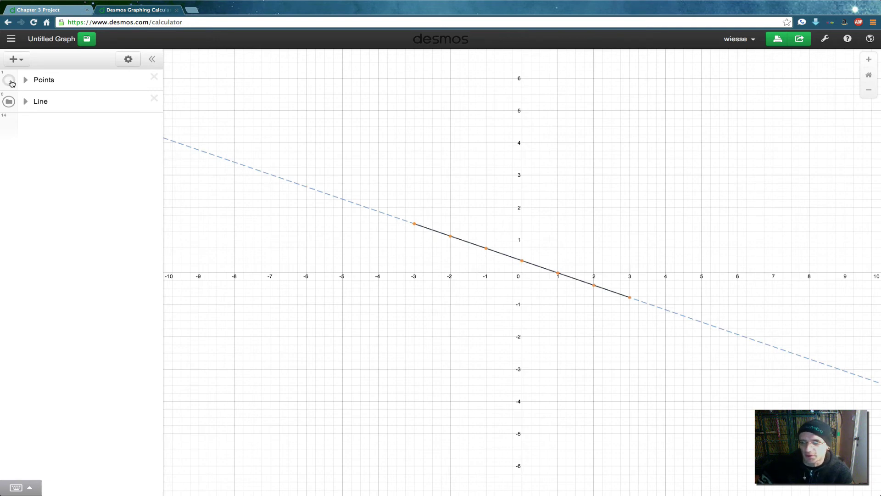
{"action": "left_click", "coordinate": [10, 80]}
{"action": "left_click", "coordinate": [10, 101]}
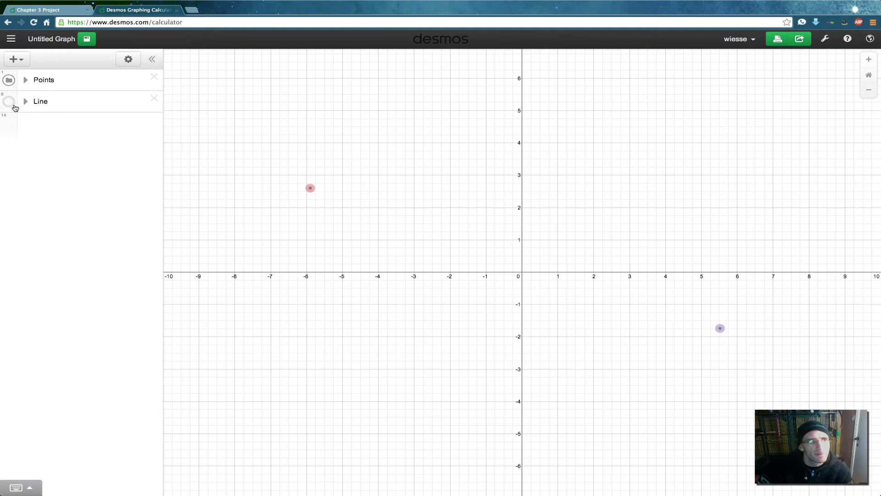
{"action": "left_click", "coordinate": [9, 101]}
{"action": "left_click_drag", "start_coordinate": [304, 187], "coordinate": [326, 199]}
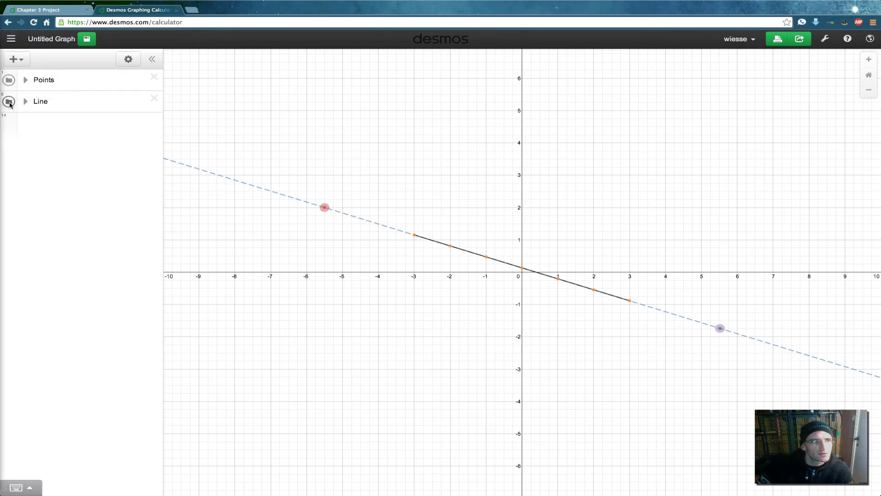
Step: Hide the Line folder's graphs and add the equation y=x^2 below that folder
{"action": "left_click", "coordinate": [8, 101]}
{"action": "left_click", "coordinate": [38, 122]}
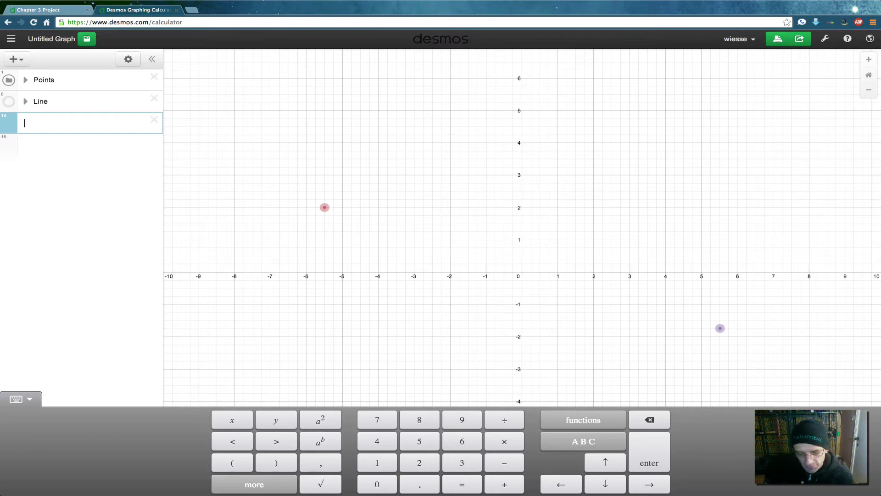
{"action": "type", "text": "x^"}
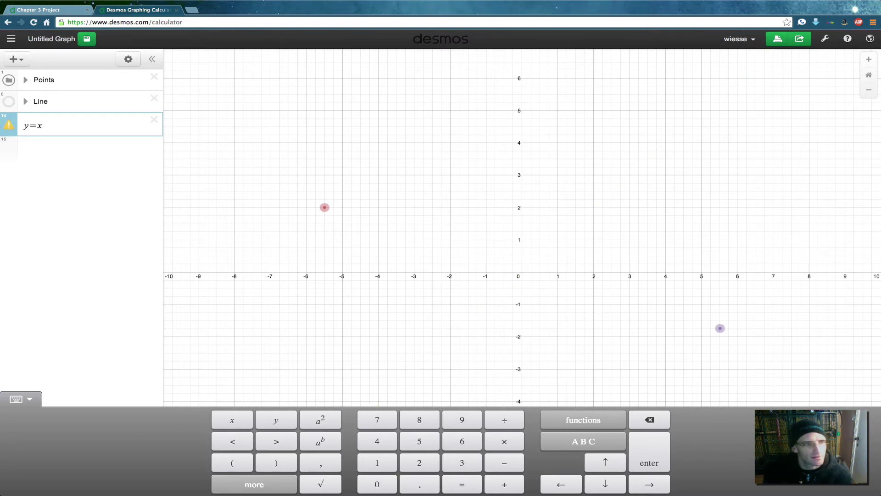
{"action": "type", "text": "2"}
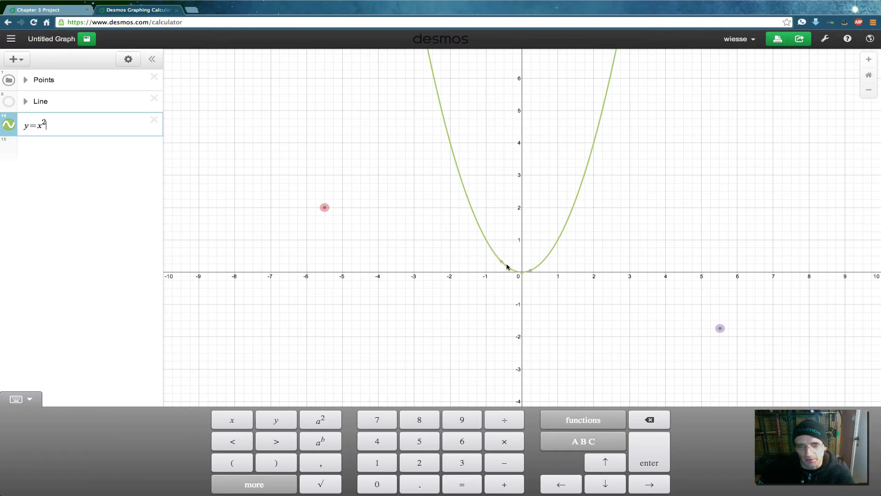
{"action": "left_click", "coordinate": [454, 256]}
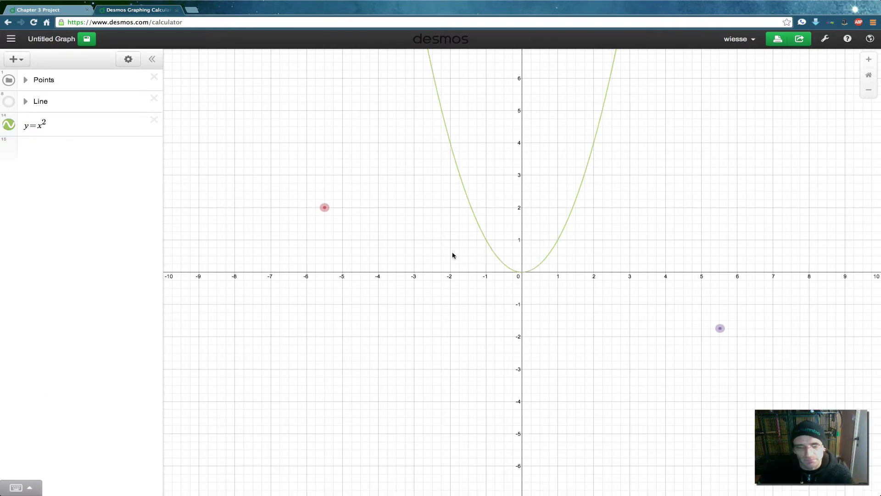
Step: Change the parabola's equation to y=(x-x_1)^2 so it shifts horizontally with the red point
{"action": "left_click", "coordinate": [65, 132]}
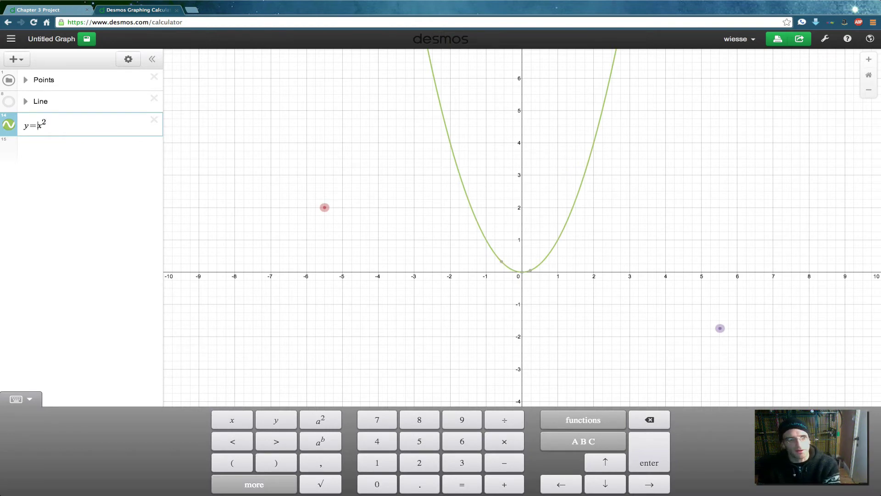
{"action": "type", "text": "("}
{"action": "key", "text": "Right"}
{"action": "type", "text": ")"}
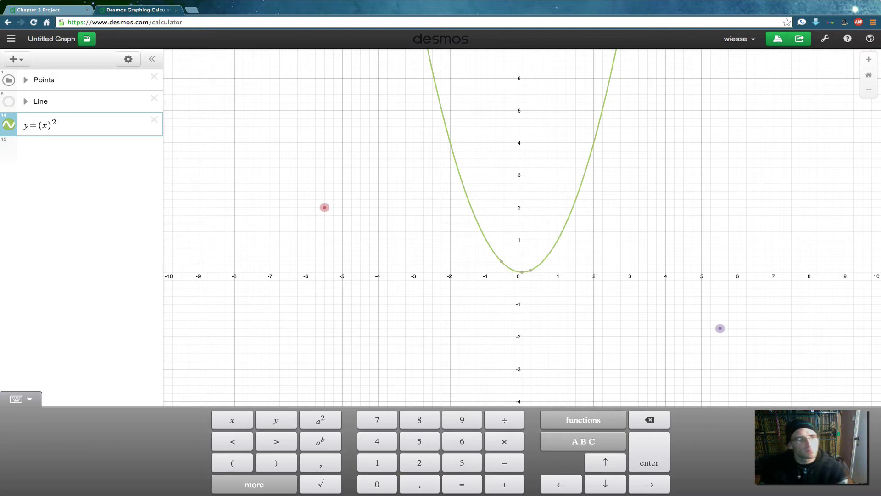
{"action": "type", "text": "-x"}
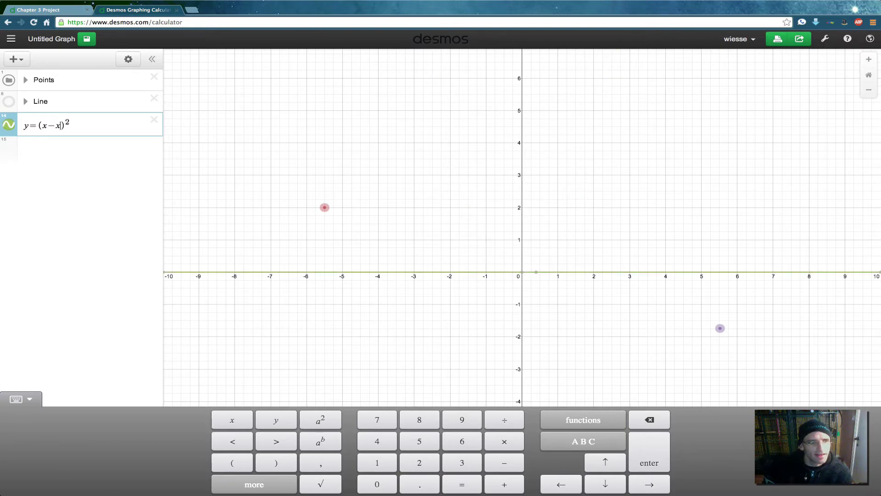
{"action": "left_click", "coordinate": [587, 443]}
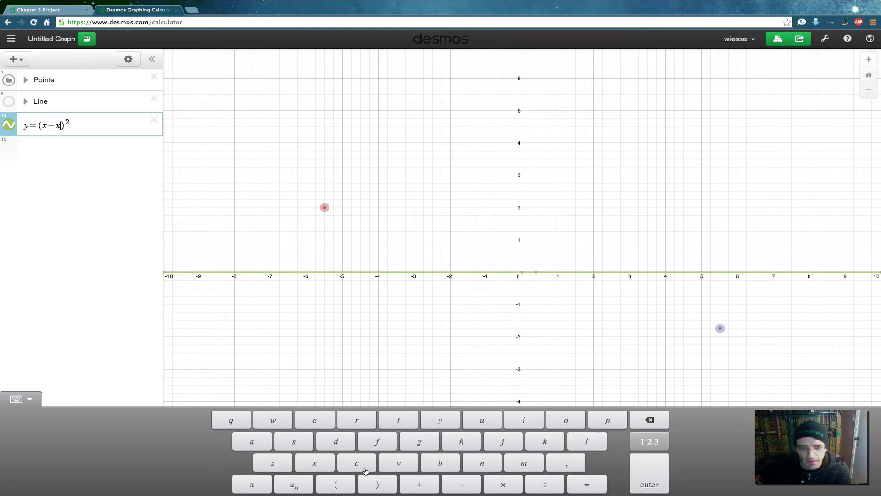
{"action": "left_click", "coordinate": [293, 485]}
{"action": "type", "text": "1"}
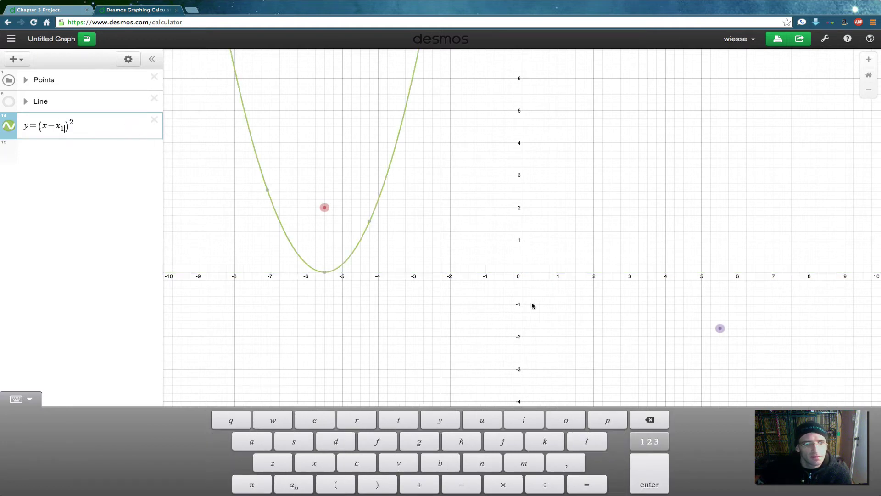
Step: Move the red point to about (-3.5, 0.7) and extend the parabola's equation to y=(x-x_1)^2+y_1
{"action": "left_click_drag", "start_coordinate": [325, 208], "coordinate": [398, 250]}
{"action": "left_click", "coordinate": [91, 129]}
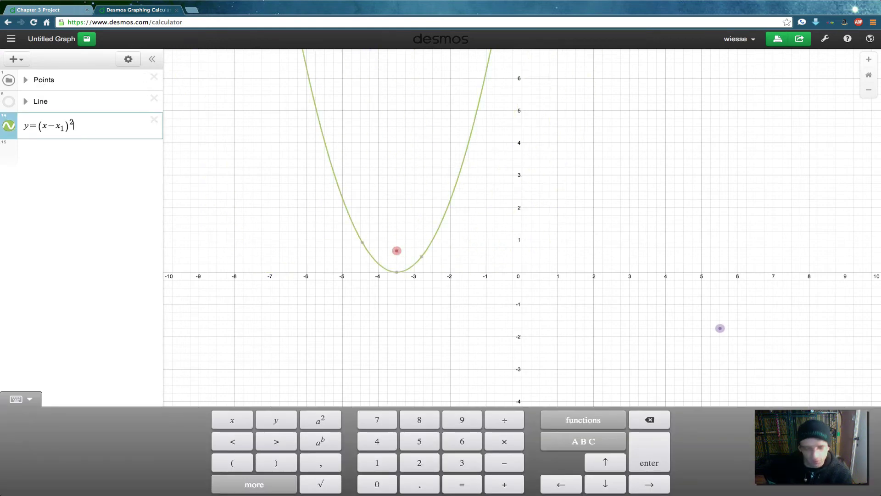
{"action": "type", "text": "+y"}
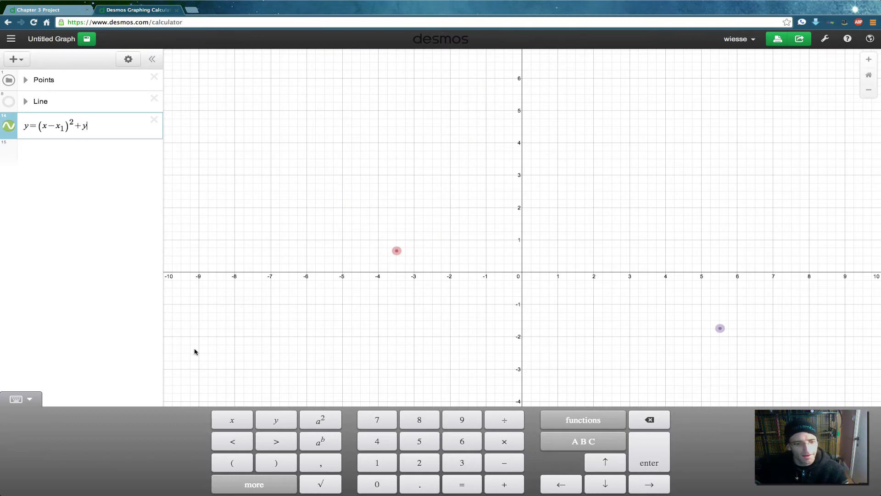
{"action": "left_click", "coordinate": [568, 445]}
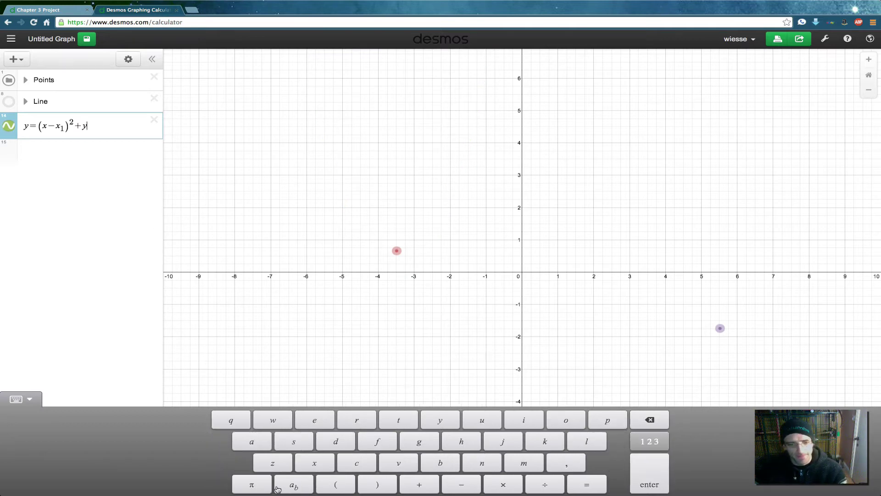
{"action": "left_click", "coordinate": [295, 484]}
{"action": "type", "text": "1"}
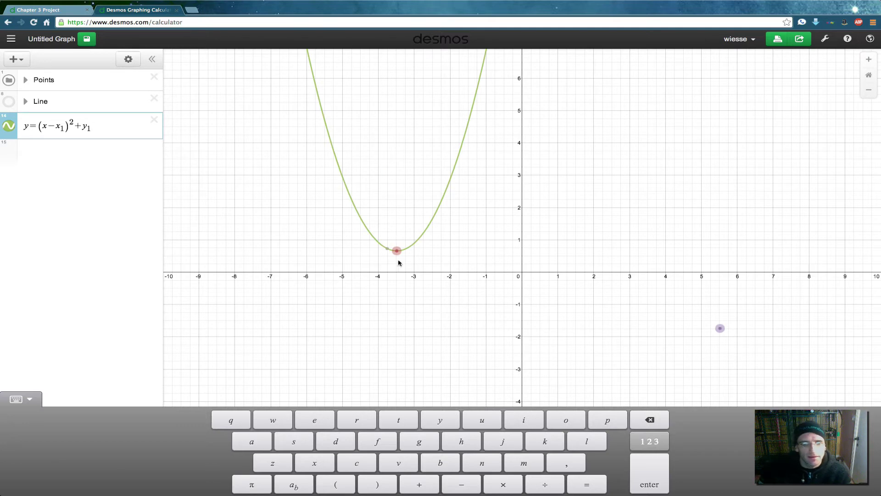
Step: Move the red point to about (1, -4.4) and change the parabola's equation to y=a(x-x_1)^2+y_1
{"action": "left_click_drag", "start_coordinate": [396, 250], "coordinate": [475, 360]}
{"action": "left_click_drag", "start_coordinate": [497, 371], "coordinate": [556, 415]}
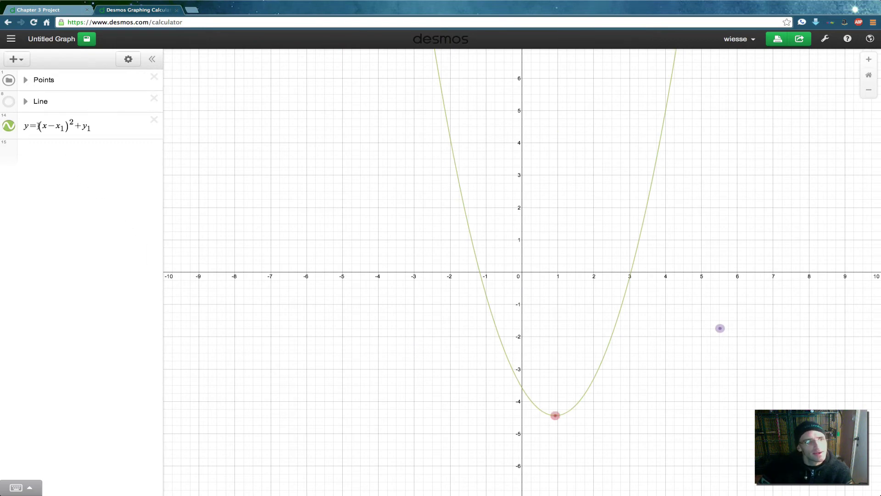
{"action": "left_click", "coordinate": [40, 127]}
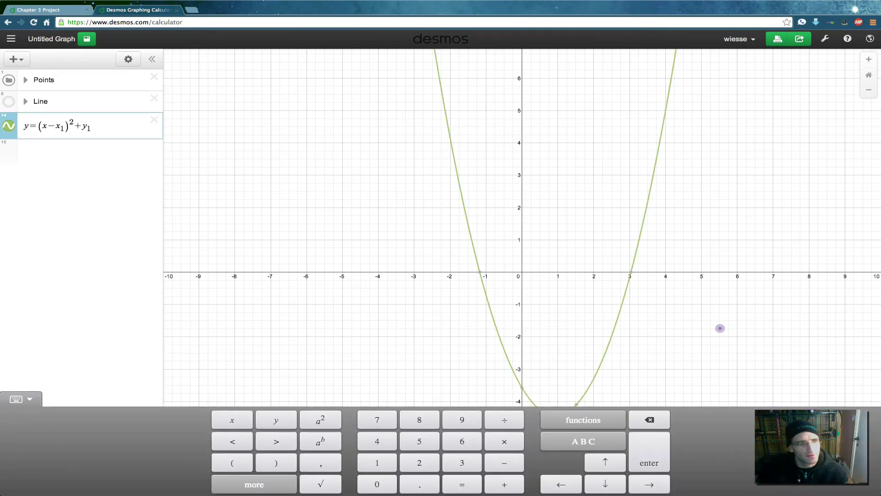
{"action": "type", "text": "a"}
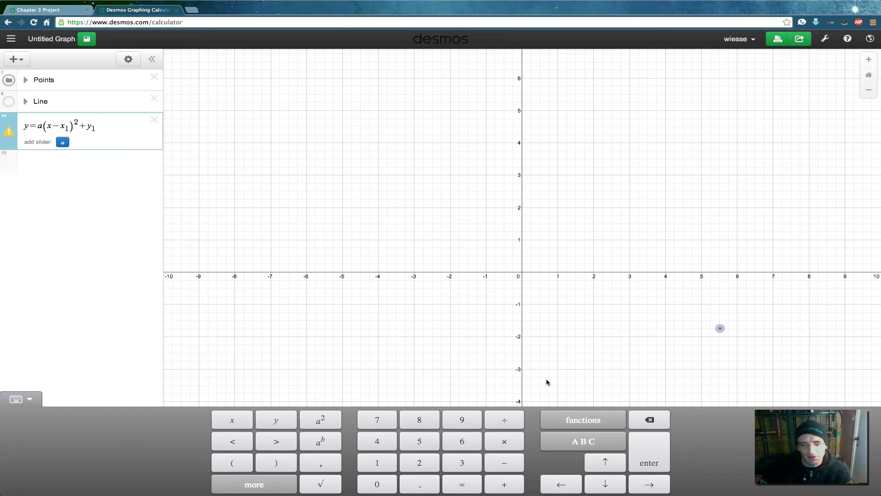
Step: Add the expression a=(y_2-y_1) below the parabola's equation
{"action": "left_click", "coordinate": [50, 160]}
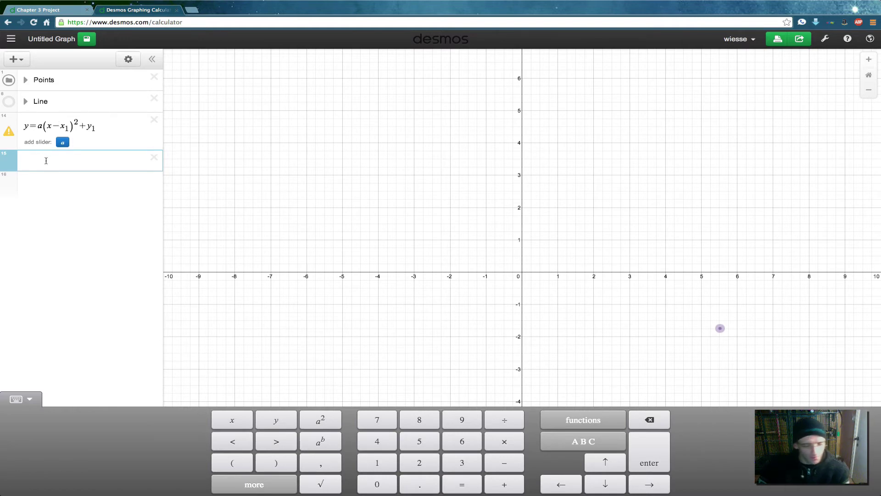
{"action": "type", "text": "y"}
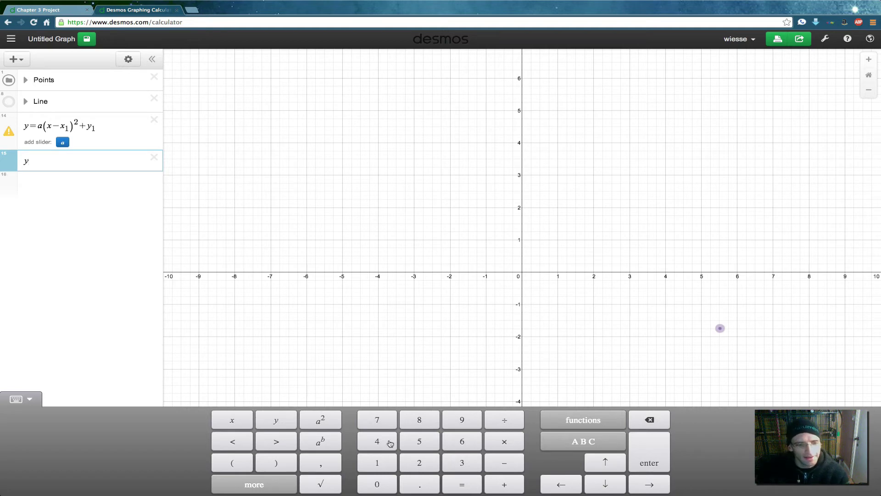
{"action": "left_click", "coordinate": [567, 439]}
{"action": "left_click", "coordinate": [303, 489]}
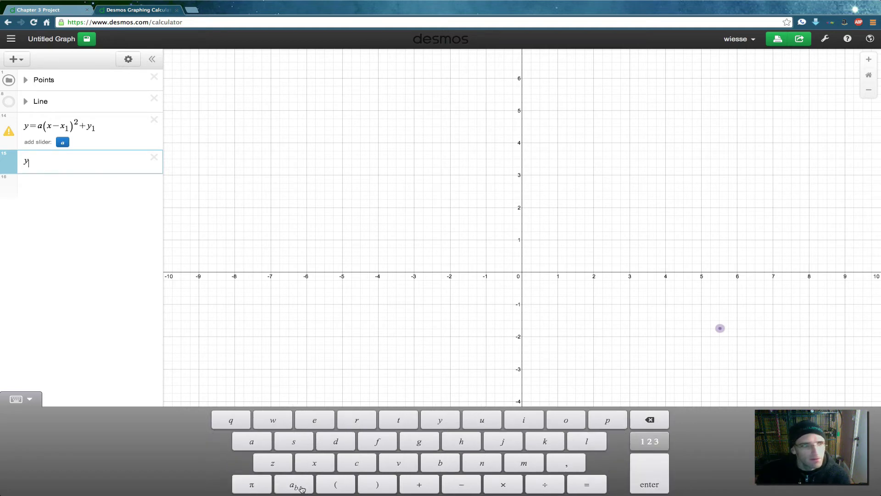
{"action": "type", "text": "2"}
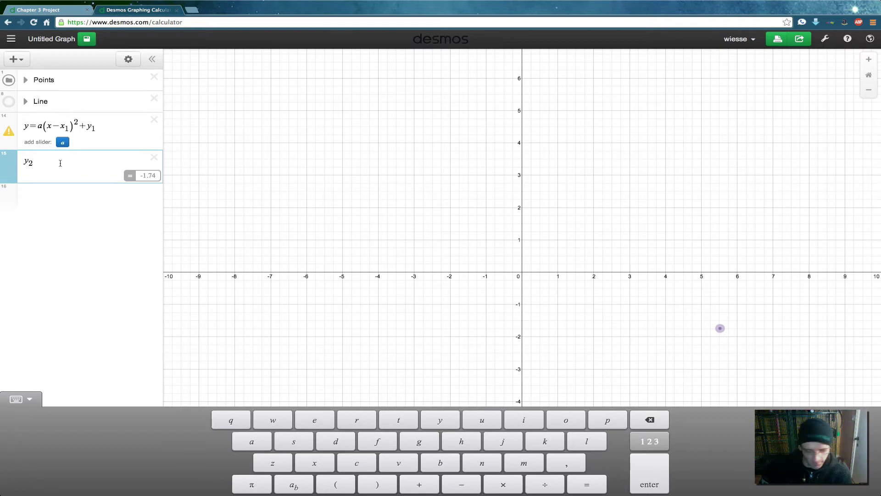
{"action": "type", "text": "a"}
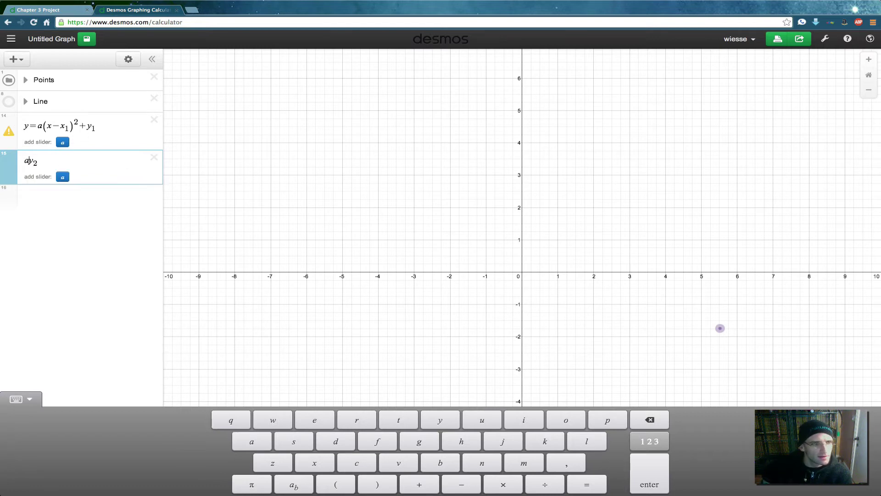
{"action": "type", "text": "="}
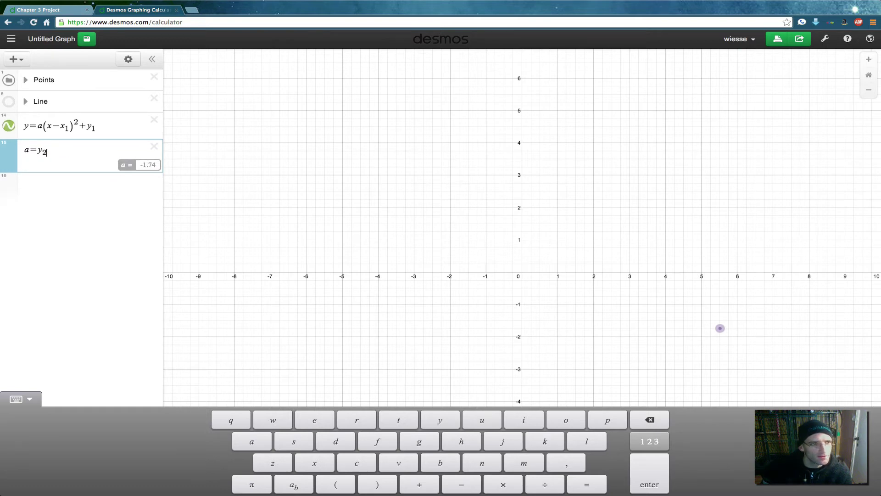
{"action": "type", "text": "-y"}
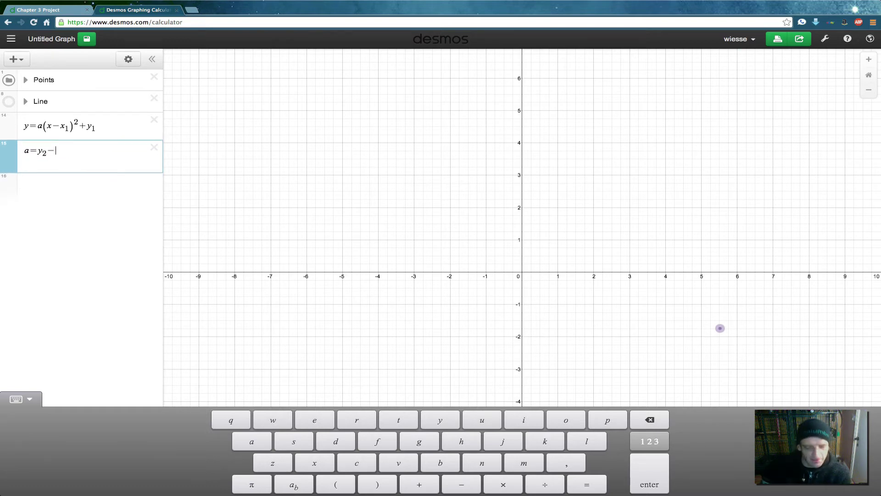
{"action": "left_click", "coordinate": [294, 485]}
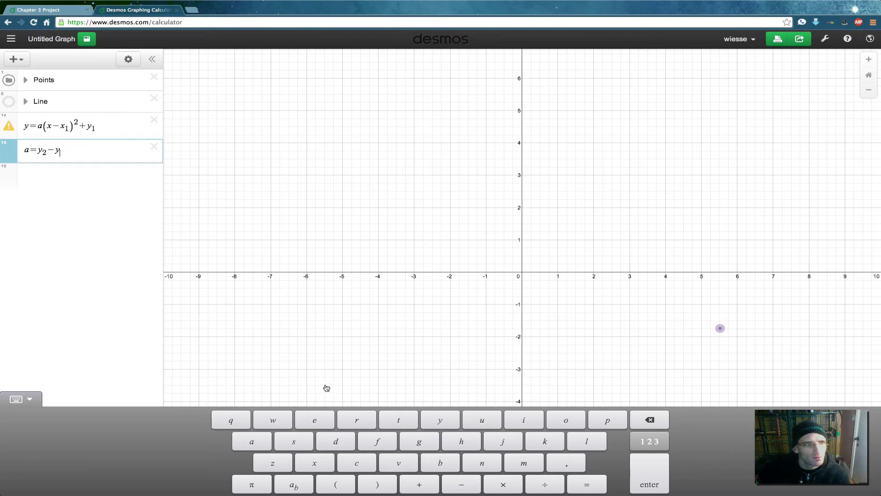
{"action": "type", "text": "1"}
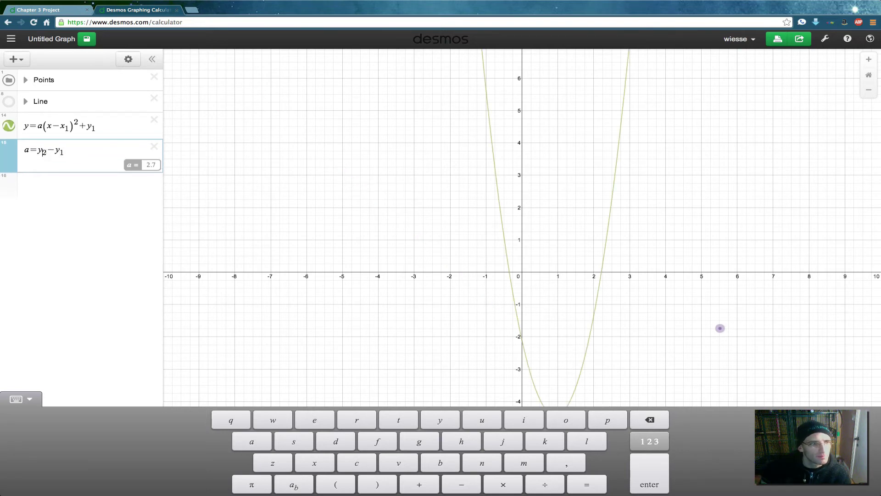
{"action": "type", "text": "("}
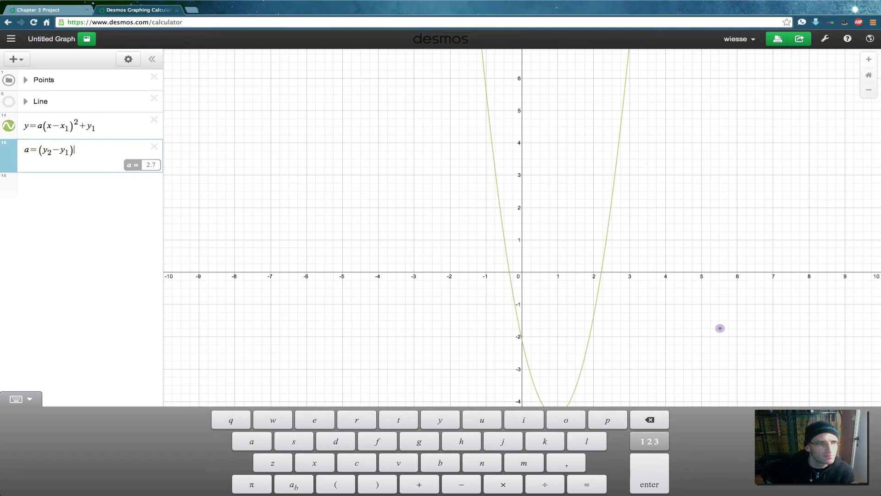
{"action": "key", "text": "Return"}
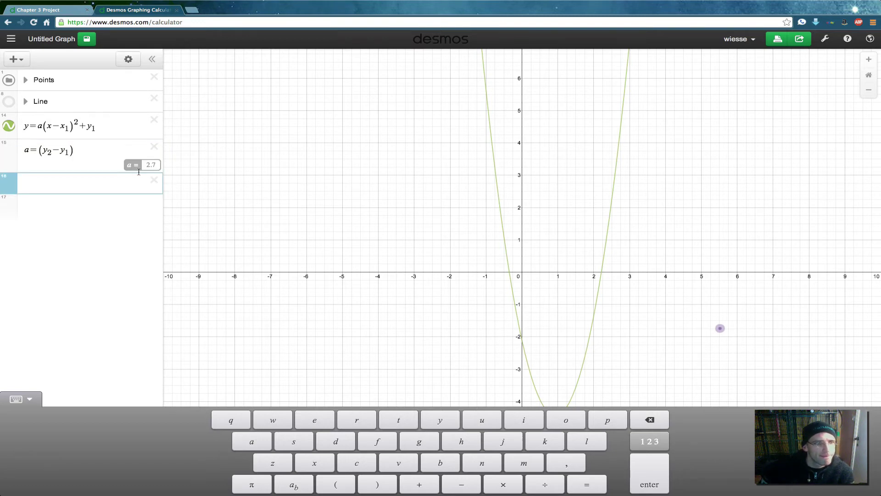
Step: Divide the expression for a by (x_2-x_1)^2, reusing the squared term copied from the parabola's equation
{"action": "left_click", "coordinate": [90, 153]}
{"action": "type", "text": "/"}
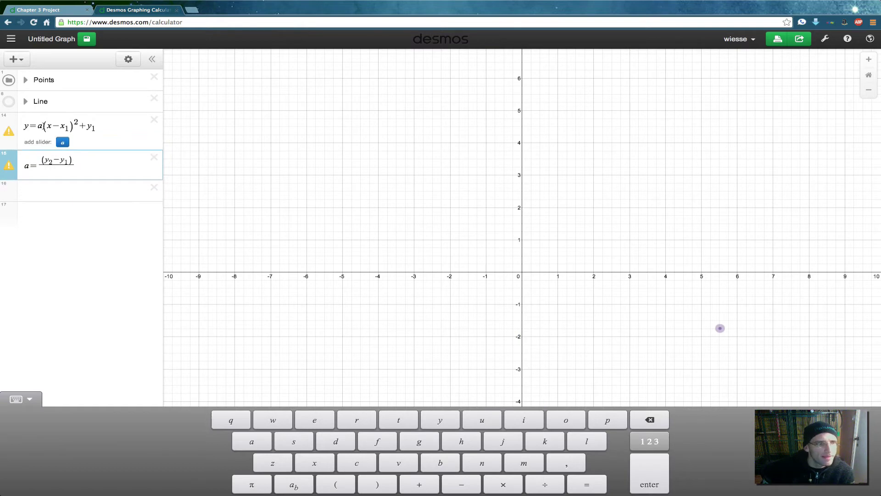
{"action": "left_click_drag", "start_coordinate": [44, 126], "coordinate": [69, 126]}
{"action": "key", "text": "ctrl+c"}
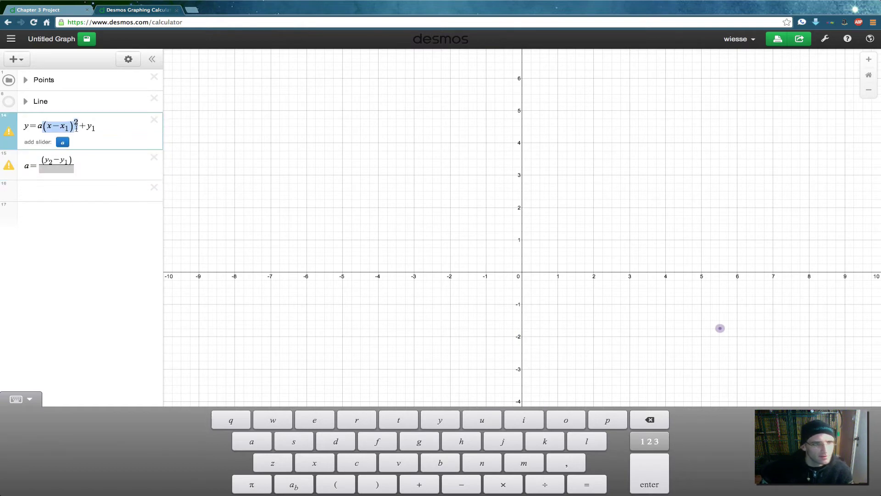
{"action": "left_click", "coordinate": [64, 168]}
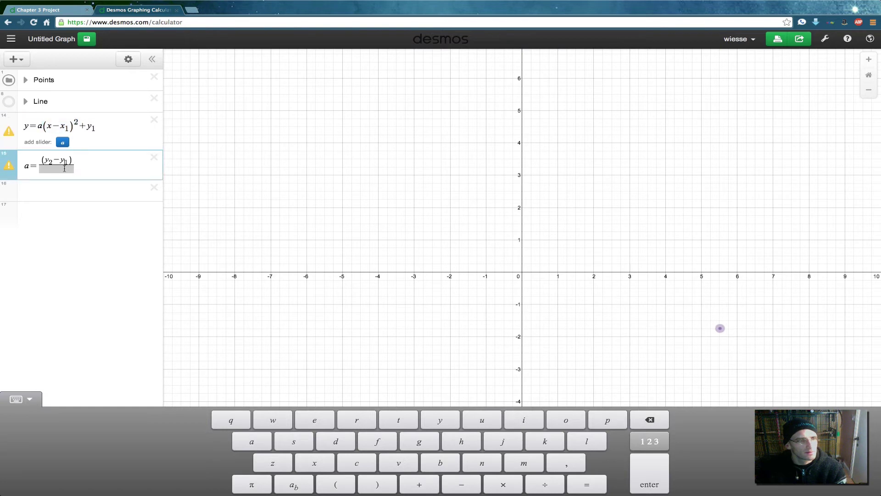
{"action": "left_click", "coordinate": [55, 170]}
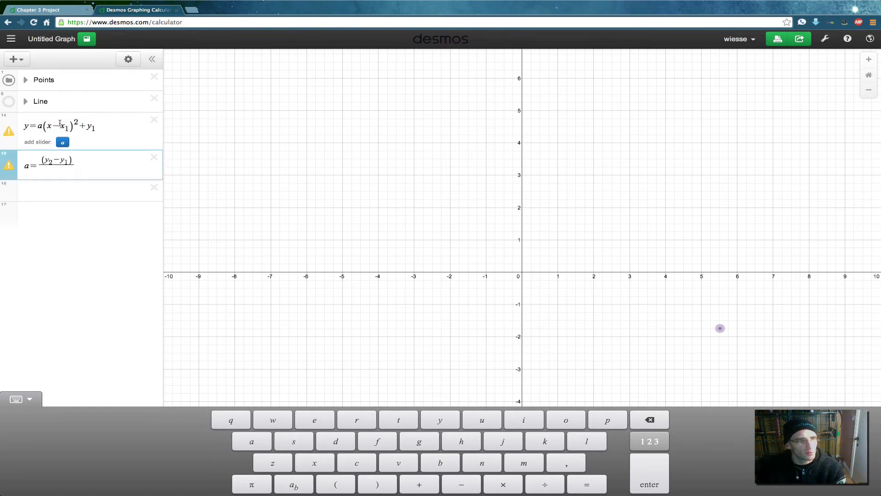
{"action": "key", "text": "ctrl+v"}
{"action": "type", "text": "^2"}
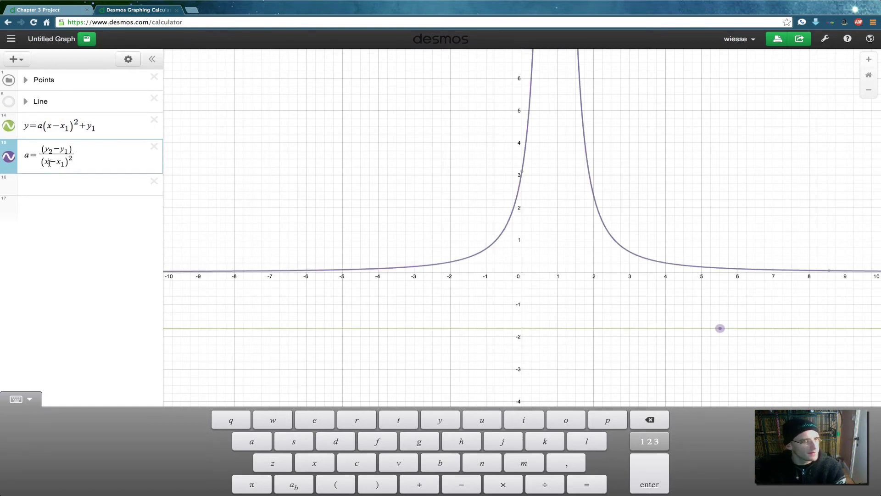
{"action": "left_click", "coordinate": [293, 484]}
{"action": "type", "text": "2"}
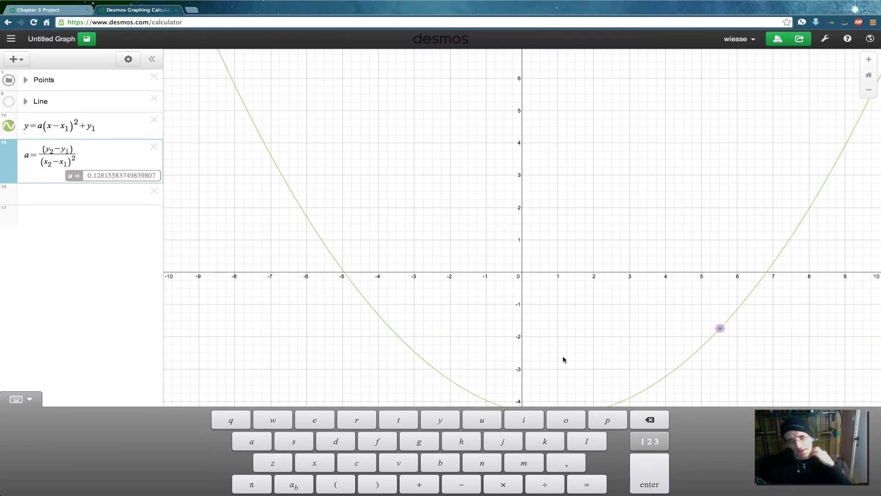
Step: Hide the on-screen keypad, then move the red point to about (1, 3.6) and the purple point to about (-2.2, 1.4)
{"action": "left_click", "coordinate": [29, 399]}
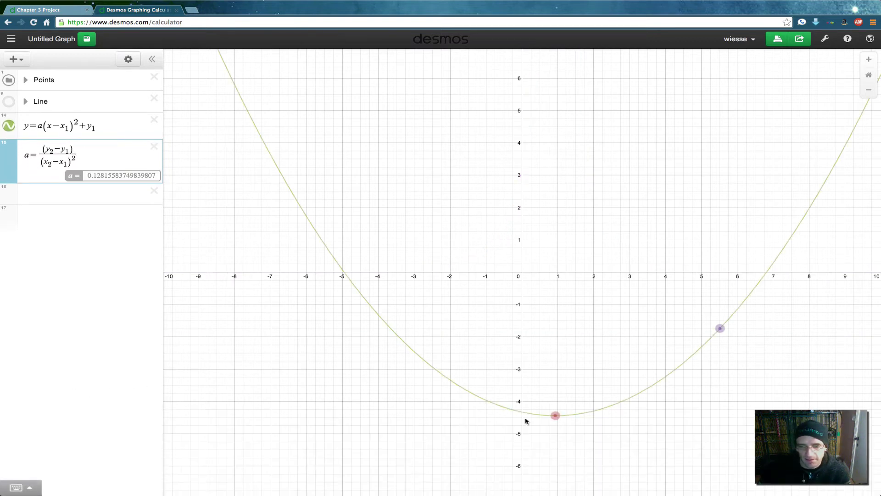
{"action": "left_click_drag", "start_coordinate": [556, 415], "coordinate": [556, 155]}
{"action": "left_click_drag", "start_coordinate": [720, 328], "coordinate": [441, 226]}
Step: Insert a table below the a formula and fill its x column with the integers from -3 to 3
{"action": "left_click", "coordinate": [72, 197]}
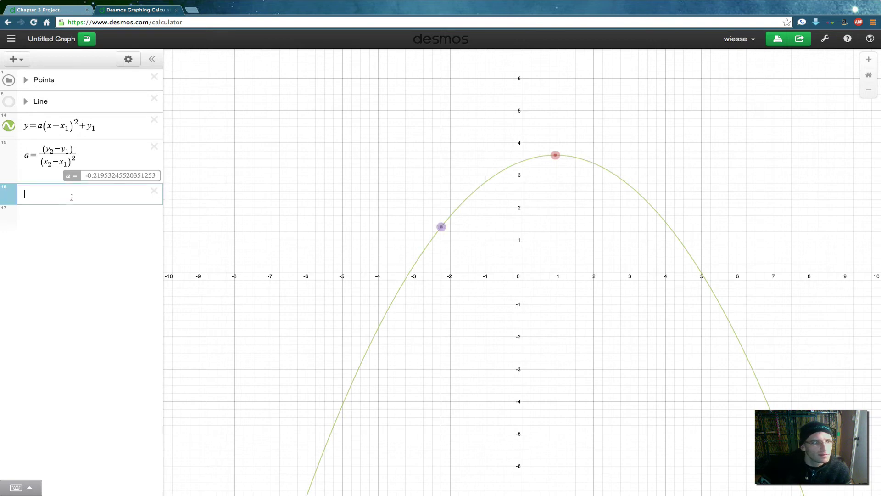
{"action": "left_click", "coordinate": [17, 59]}
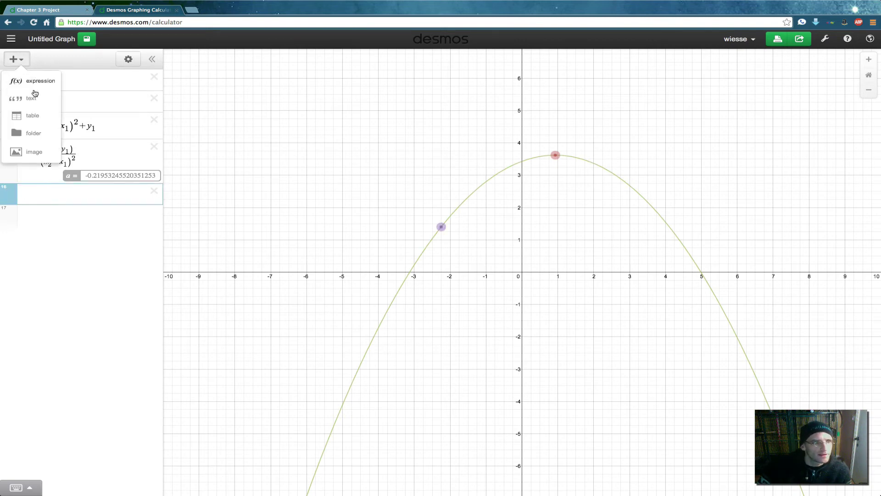
{"action": "left_click", "coordinate": [38, 124]}
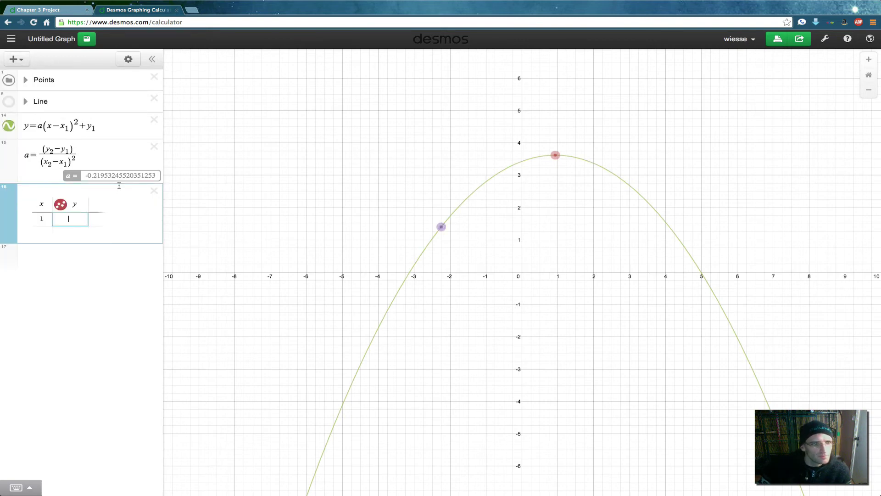
{"action": "key", "text": "Left"}
{"action": "type", "text": "-"}
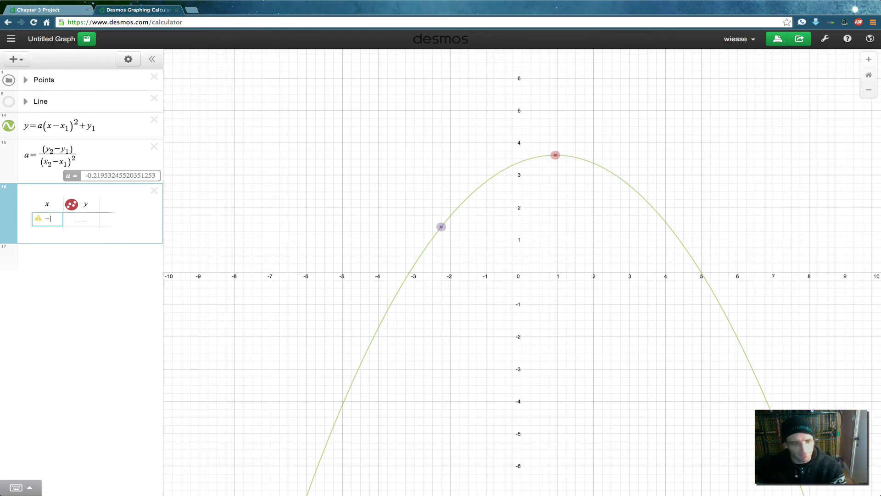
{"action": "type", "text": "3"}
{"action": "key", "text": "Return"}
{"action": "type", "text": "-2"}
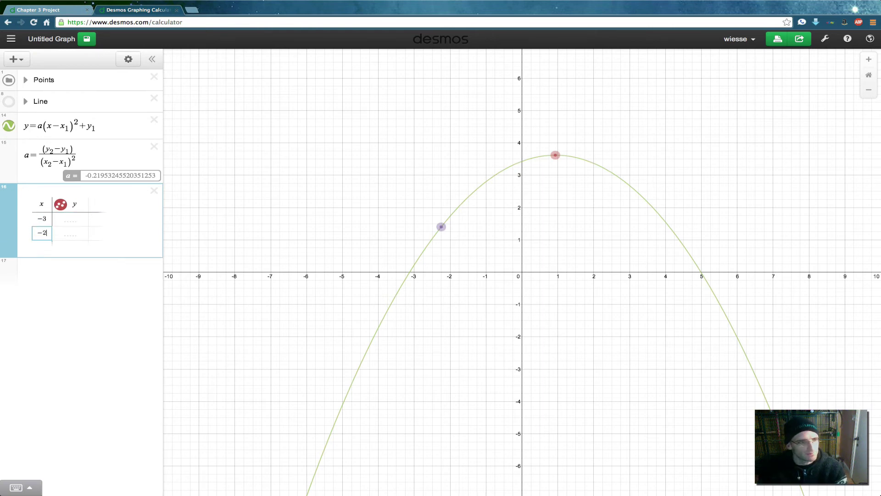
{"action": "key", "text": "Return"}
{"action": "key", "text": "Return"}
{"action": "key", "text": "Return"}
{"action": "key", "text": "Return"}
{"action": "key", "text": "Return"}
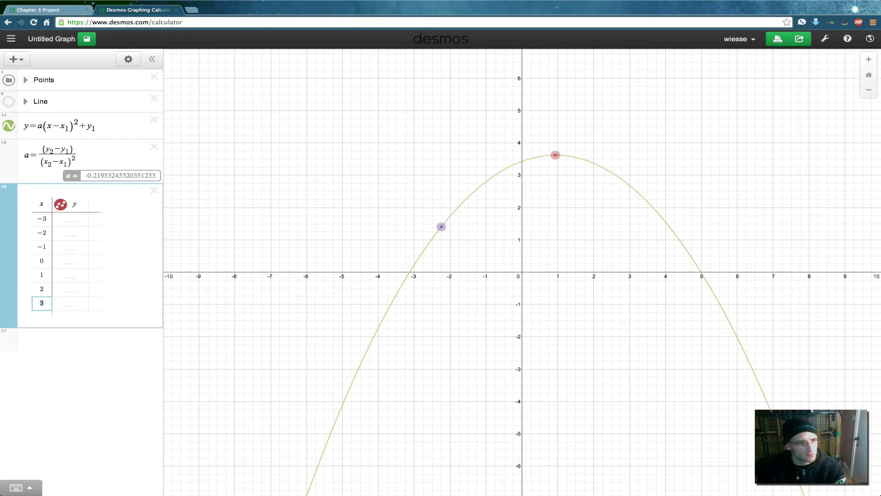
Step: Set the table's y column to y=a(x-x_1)^2+y_1 and move the purple point to about (-2.2, 1.7)
{"action": "left_click", "coordinate": [80, 208]}
{"action": "left_click_drag", "start_coordinate": [37, 126], "coordinate": [93, 128]}
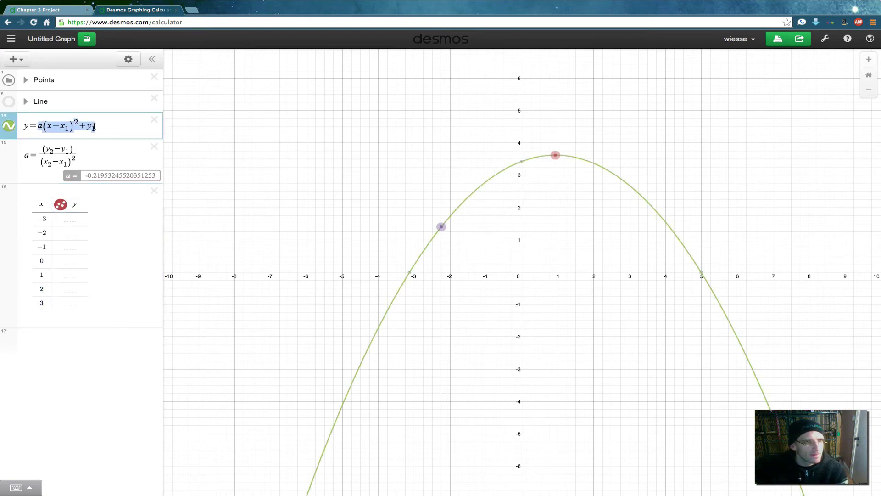
{"action": "left_click", "coordinate": [80, 206]}
{"action": "type", "text": "="}
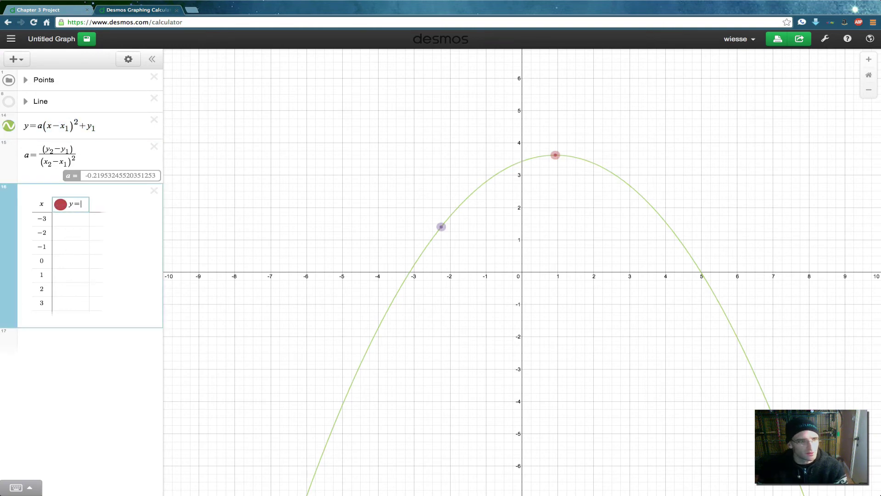
{"action": "type", "text": "a(x−x1)²+y1"}
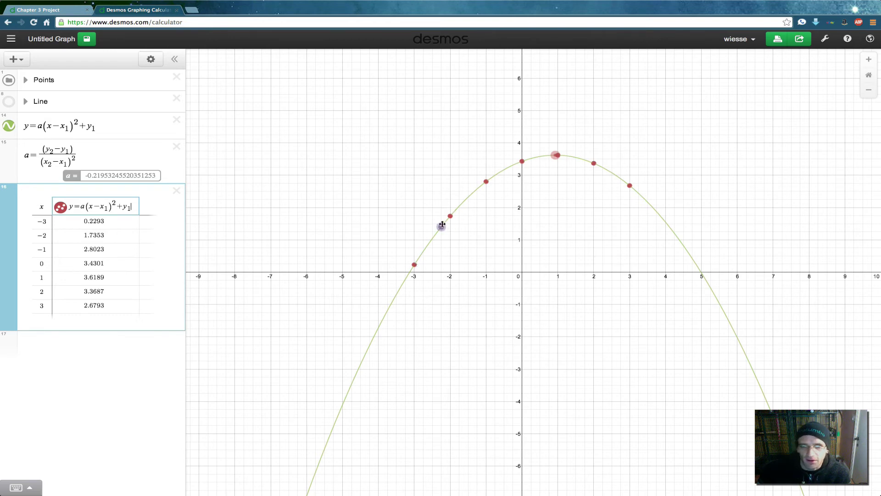
{"action": "mouse_move", "coordinate": [440, 225]}
{"action": "left_mouse_down"}
{"action": "mouse_move", "coordinate": [419, 161]}
{"action": "mouse_move", "coordinate": [423, 130]}
{"action": "mouse_move", "coordinate": [433, 194]}
{"action": "mouse_move", "coordinate": [472, 219]}
{"action": "mouse_move", "coordinate": [443, 217]}
{"action": "left_mouse_up"}
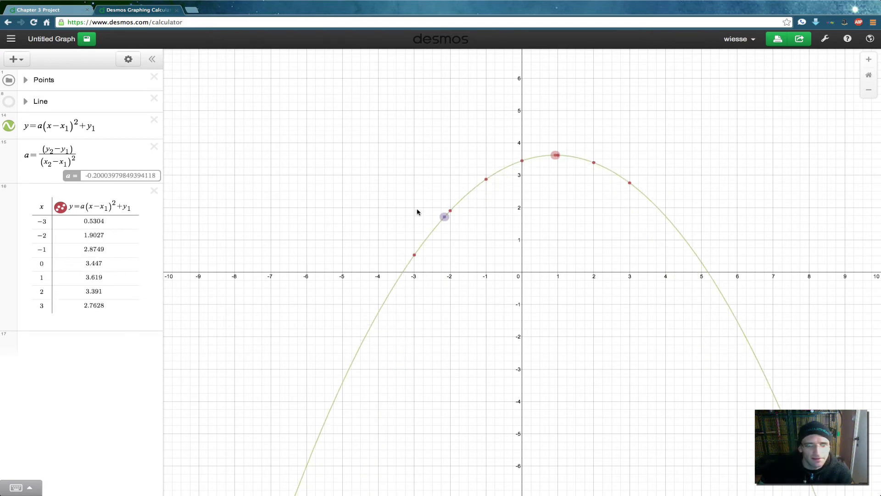
Step: Move the red point to about (-0.3, 3) and restrict the parabola's equation to {-3<x<3}
{"action": "left_click_drag", "start_coordinate": [556, 155], "coordinate": [510, 174]}
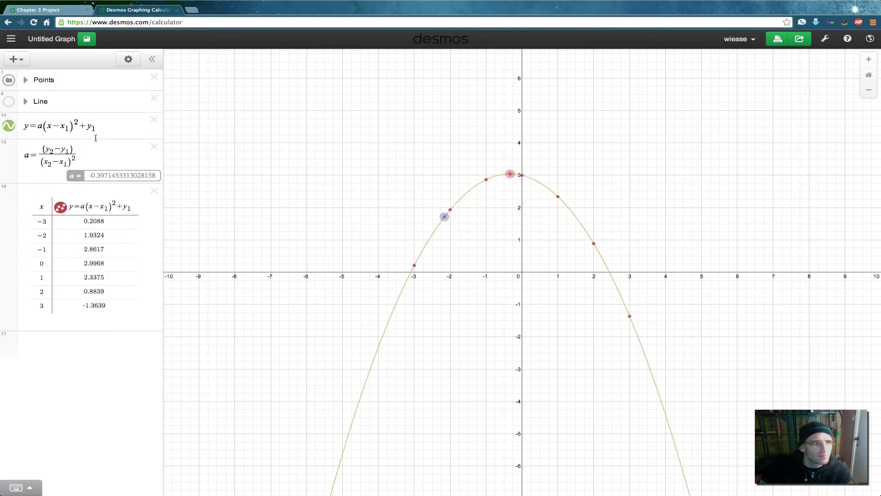
{"action": "left_click", "coordinate": [160, 126]}
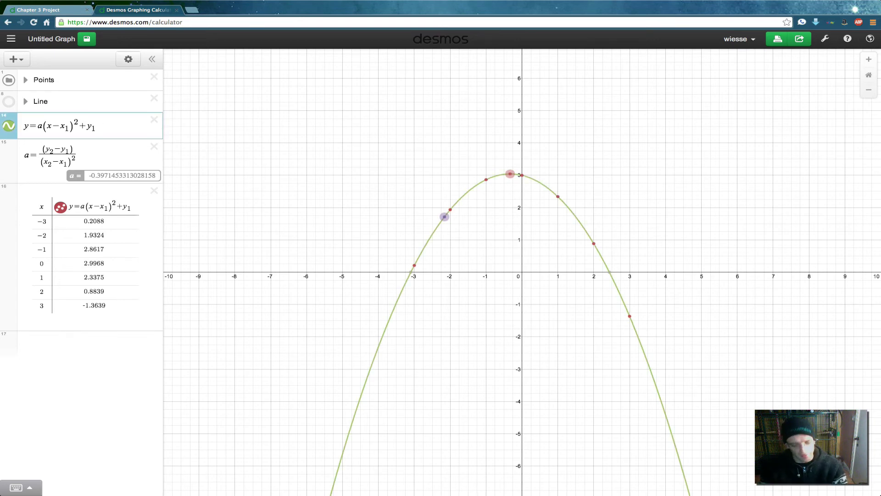
{"action": "left_click", "coordinate": [9, 125]}
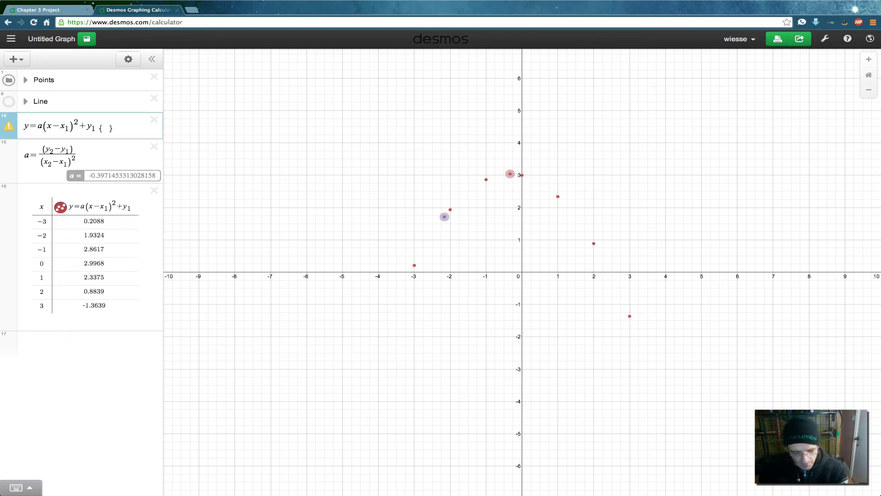
{"action": "type", "text": "{-3<"}
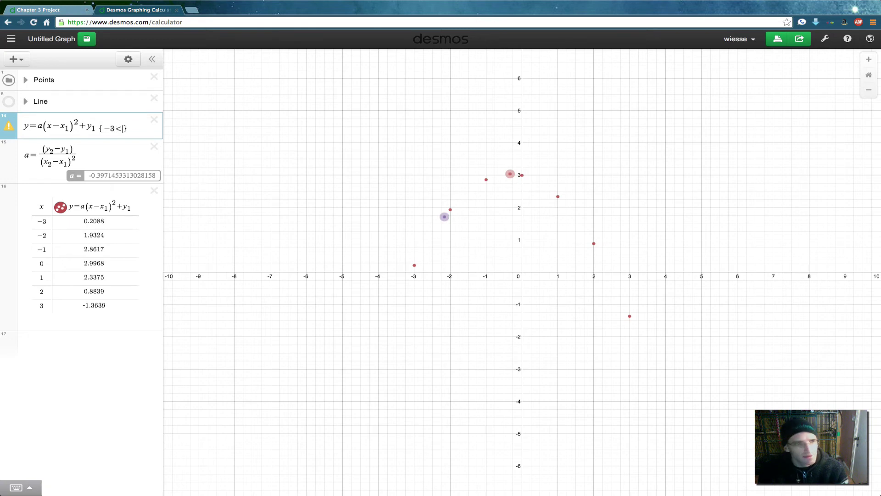
{"action": "type", "text": "x<3"}
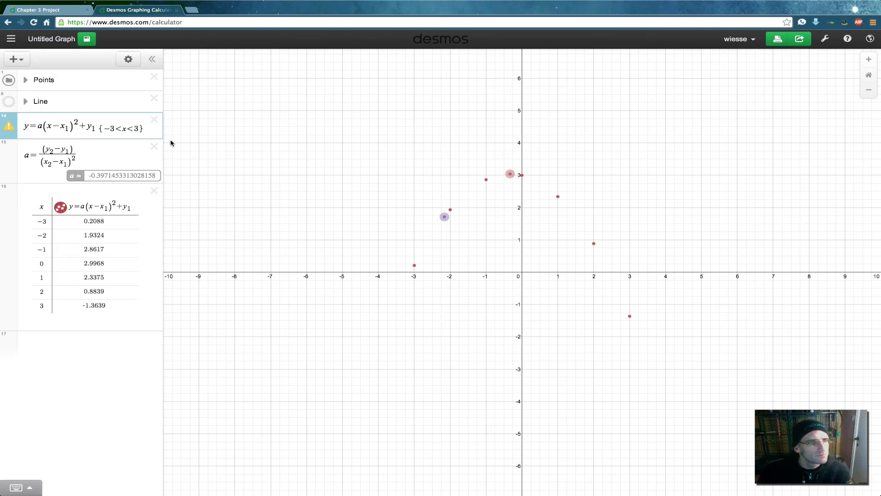
{"action": "left_click_drag", "start_coordinate": [102, 126], "coordinate": [141, 128]}
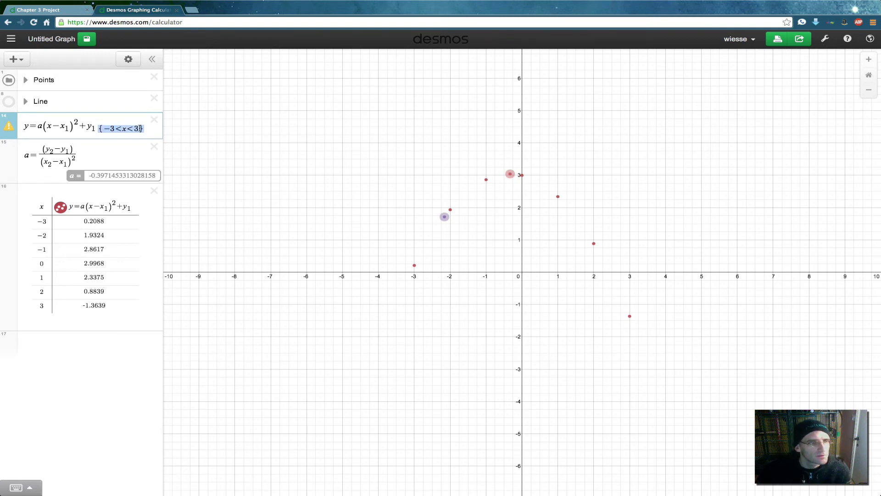
{"action": "key", "text": "BackSpace"}
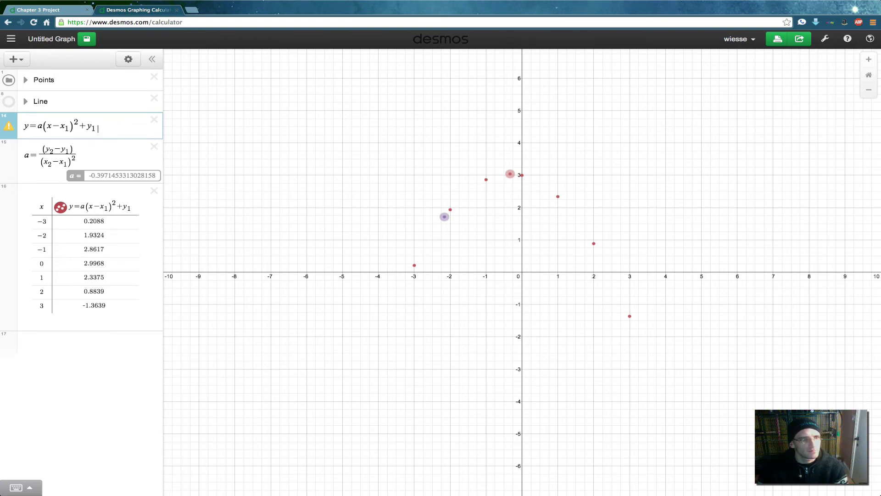
{"action": "key", "text": "ctrl+z"}
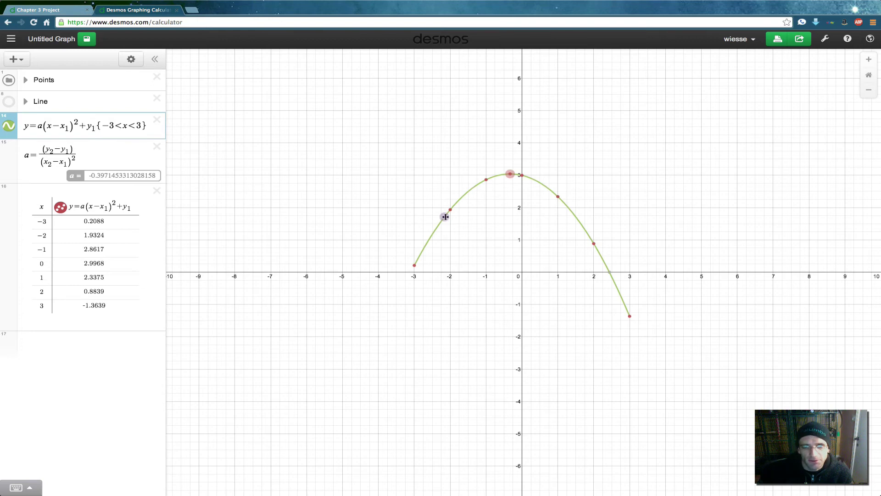
Step: Move the purple point to about (-3, 1.2) and the red point to about (-6.7, 1.9)
{"action": "left_click_drag", "start_coordinate": [445, 216], "coordinate": [413, 233]}
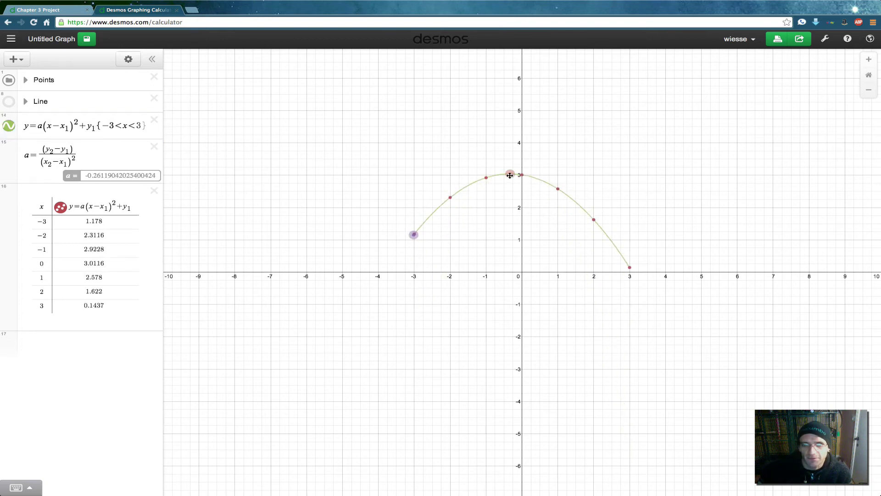
{"action": "left_click_drag", "start_coordinate": [510, 175], "coordinate": [281, 211]}
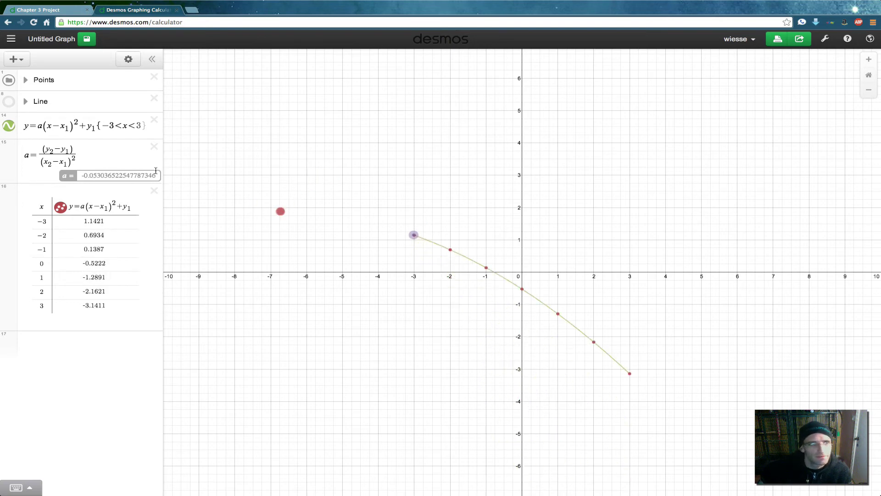
Step: Add an unrestricted copy of the equation, y=a(x-x_1)^2+y_1, on a new line above the restricted parabola
{"action": "left_click", "coordinate": [23, 125]}
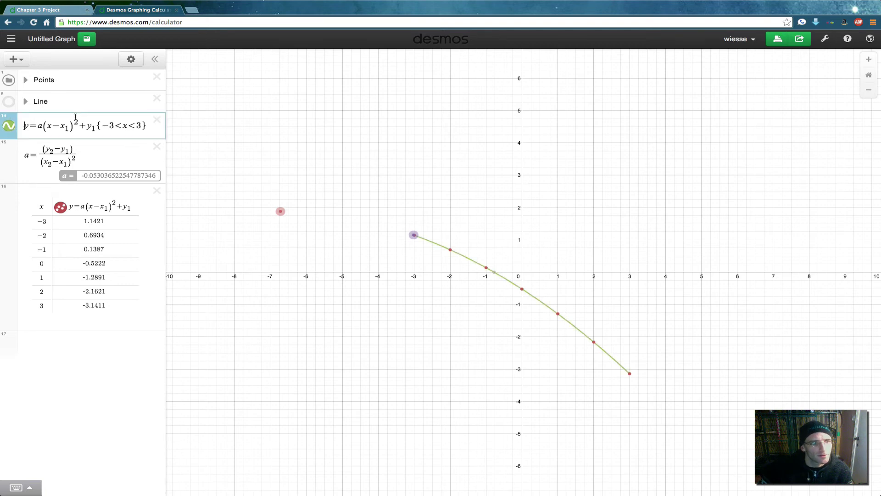
{"action": "key", "text": "Return"}
{"action": "left_click", "coordinate": [83, 126]}
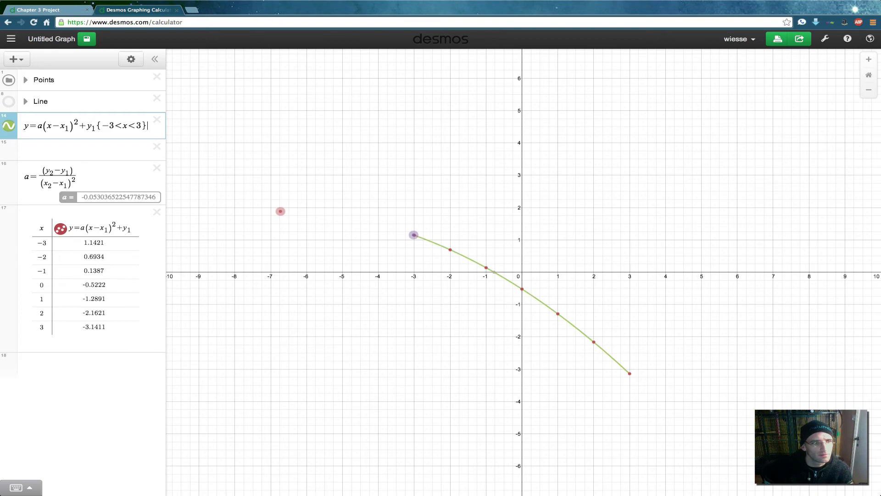
{"action": "left_click_drag", "start_coordinate": [13, 135], "coordinate": [13, 148]}
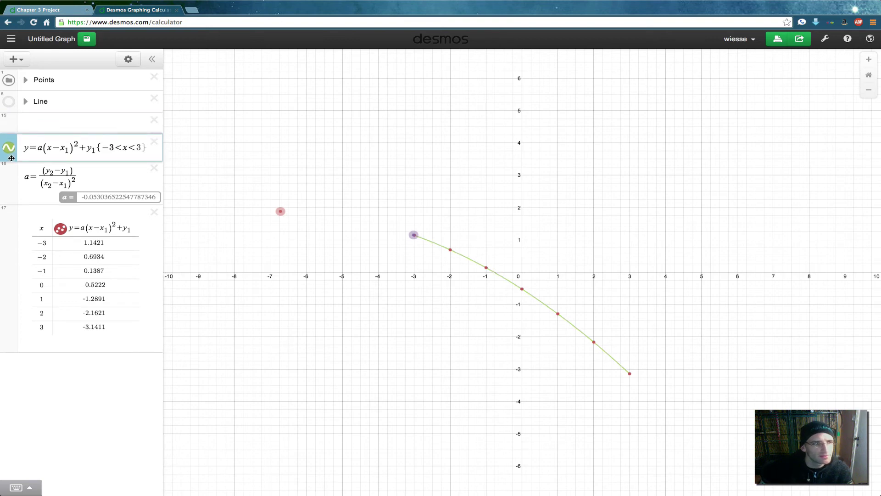
{"action": "left_click", "coordinate": [37, 122]}
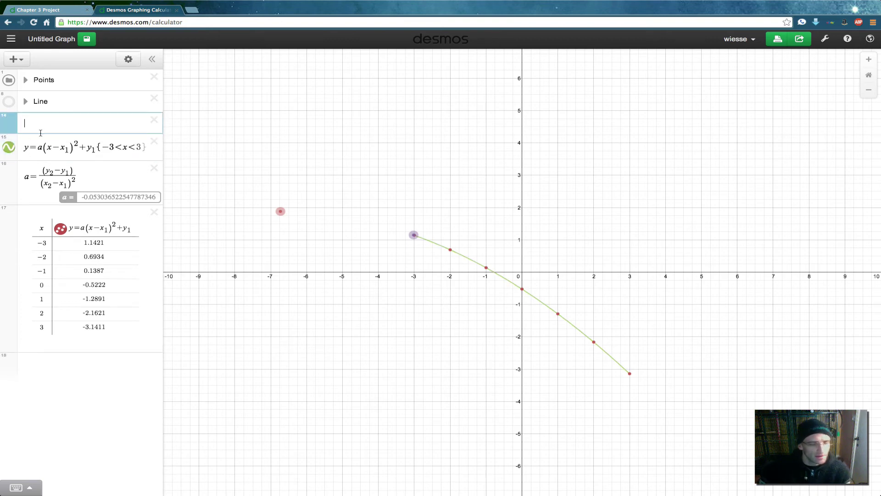
{"action": "left_click_drag", "start_coordinate": [25, 147], "coordinate": [98, 147]}
{"action": "key", "text": "ctrl+c"}
{"action": "left_click", "coordinate": [58, 125]}
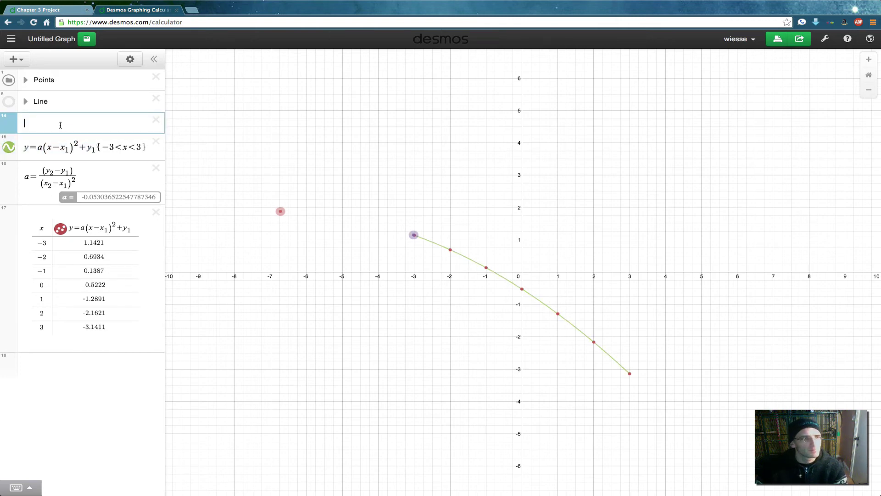
{"action": "key", "text": "ctrl+v"}
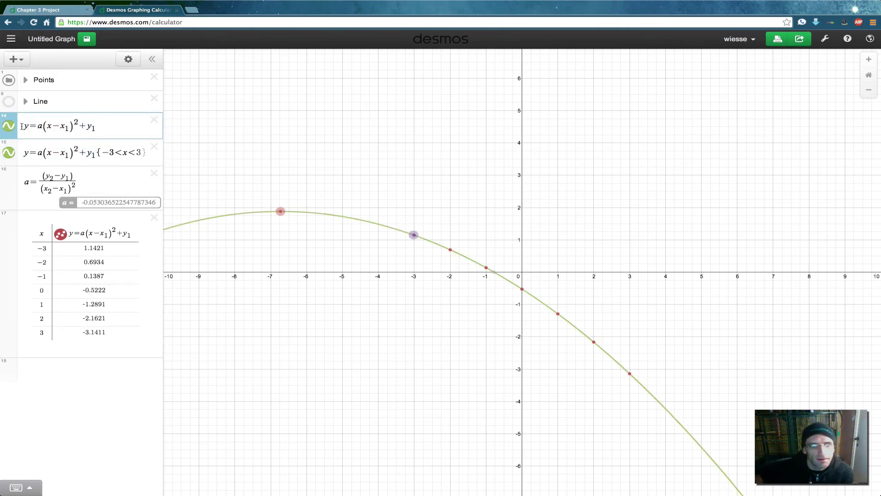
Step: Color the restricted parabola black and set the unrestricted parabola to a dashed line style
{"action": "left_click", "coordinate": [10, 154]}
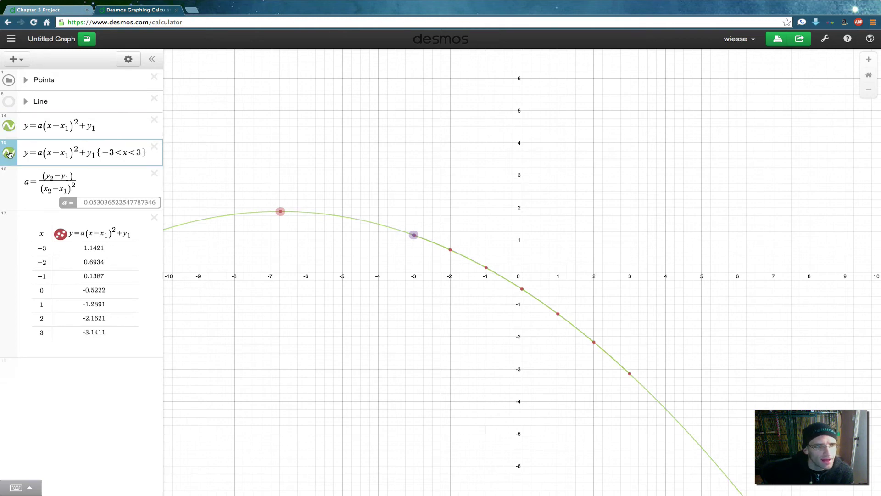
{"action": "left_click", "coordinate": [9, 154]}
{"action": "left_click", "coordinate": [144, 157]}
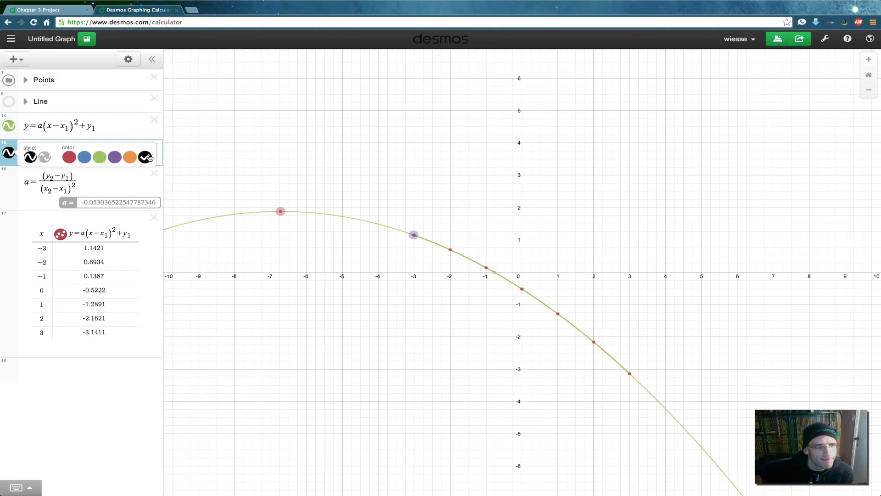
{"action": "left_click", "coordinate": [10, 127]}
{"action": "left_click", "coordinate": [10, 127]}
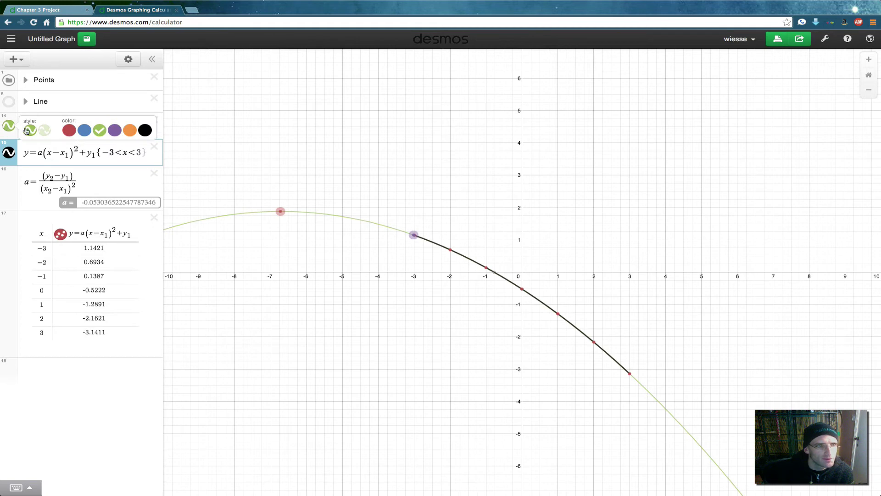
{"action": "left_click", "coordinate": [43, 131]}
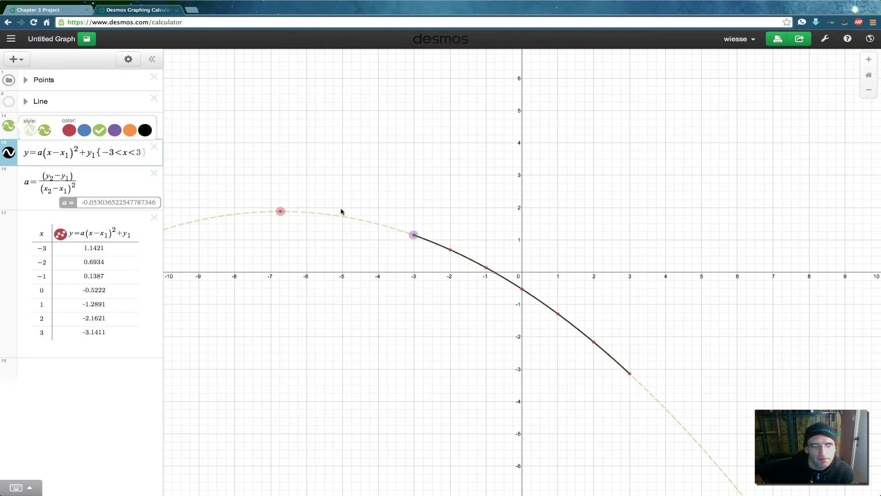
{"action": "left_click", "coordinate": [317, 216]}
Step: Move the red point to about (0, 2.4) so the parabola's vertex lies near the y-axis
{"action": "left_click_drag", "start_coordinate": [280, 212], "coordinate": [484, 196]}
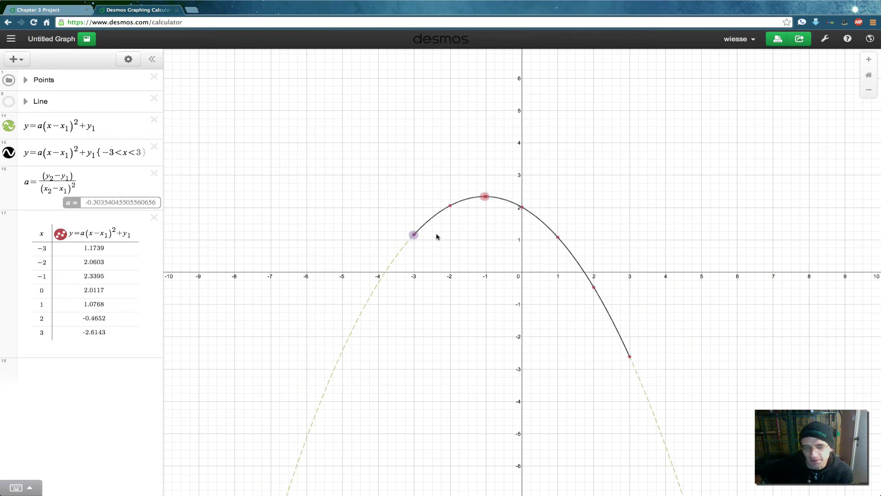
{"action": "left_click_drag", "start_coordinate": [485, 195], "coordinate": [523, 192]}
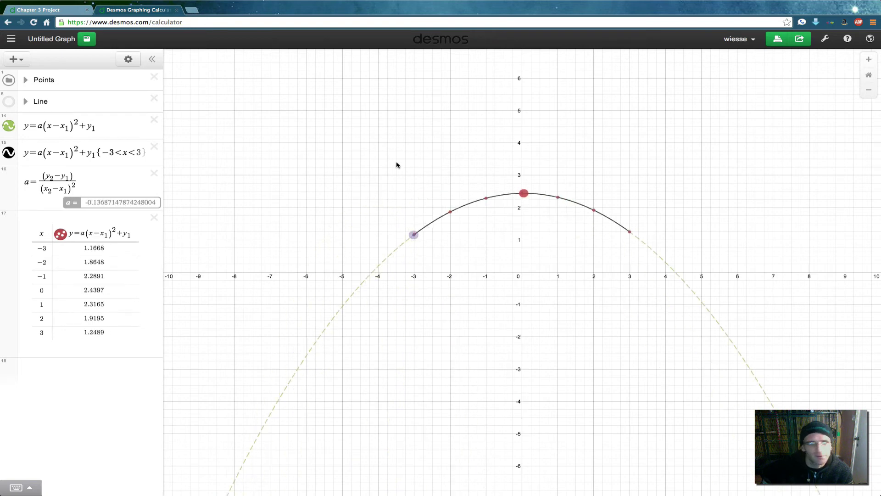
{"action": "left_click", "coordinate": [24, 62]}
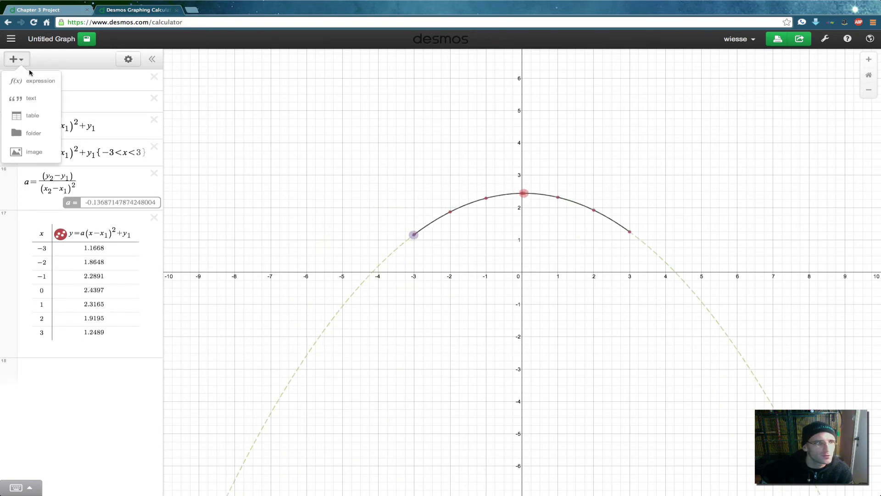
{"action": "left_click", "coordinate": [37, 120]}
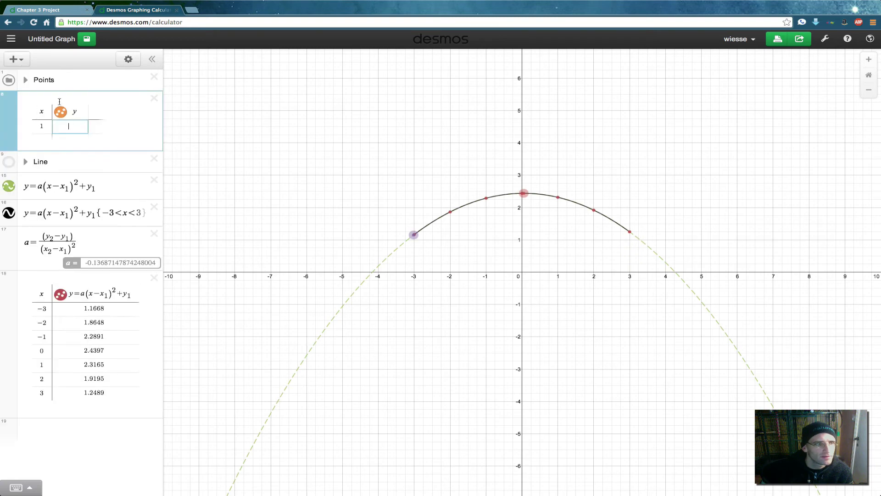
{"action": "left_click", "coordinate": [154, 97]}
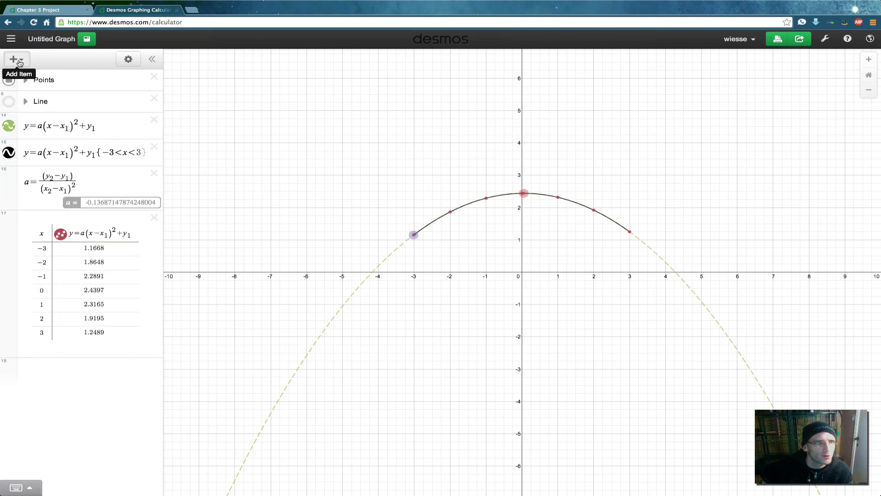
Step: Create a folder named Quadratic and place it below the Line folder, directly above the parabola equations
{"action": "left_click", "coordinate": [20, 62]}
{"action": "left_click", "coordinate": [34, 132]}
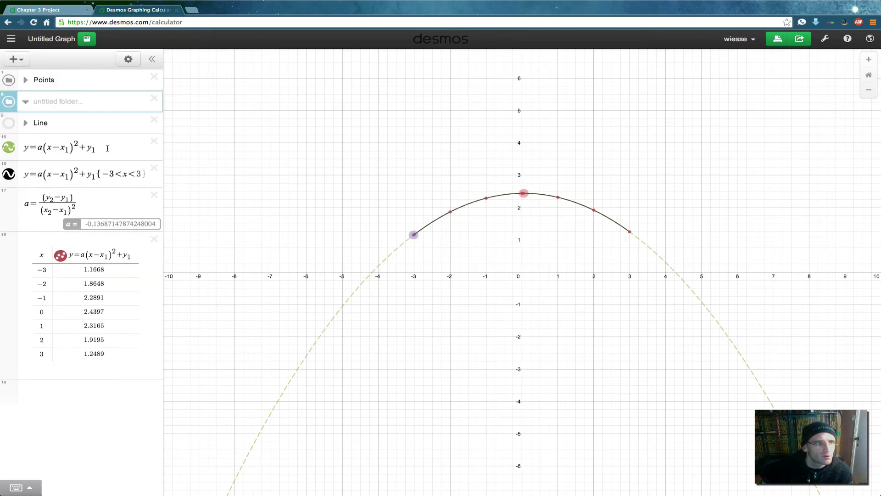
{"action": "type", "text": "Quadratic"}
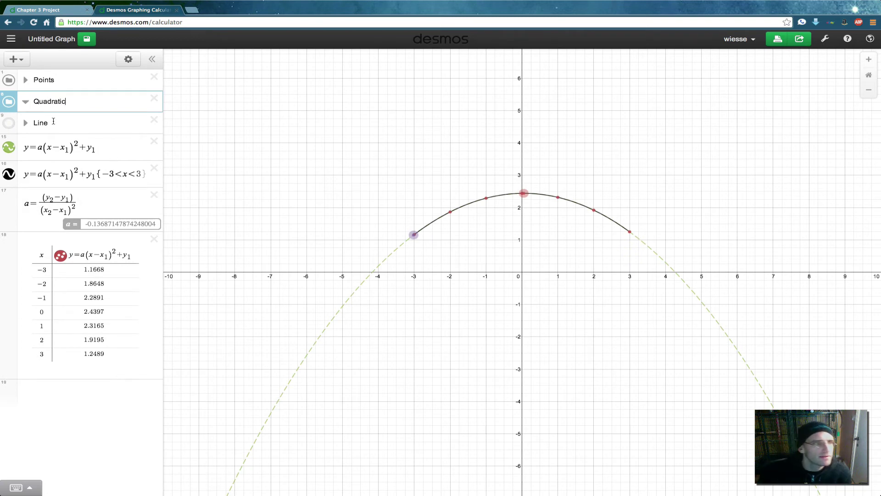
{"action": "left_click_drag", "start_coordinate": [13, 113], "coordinate": [18, 140]}
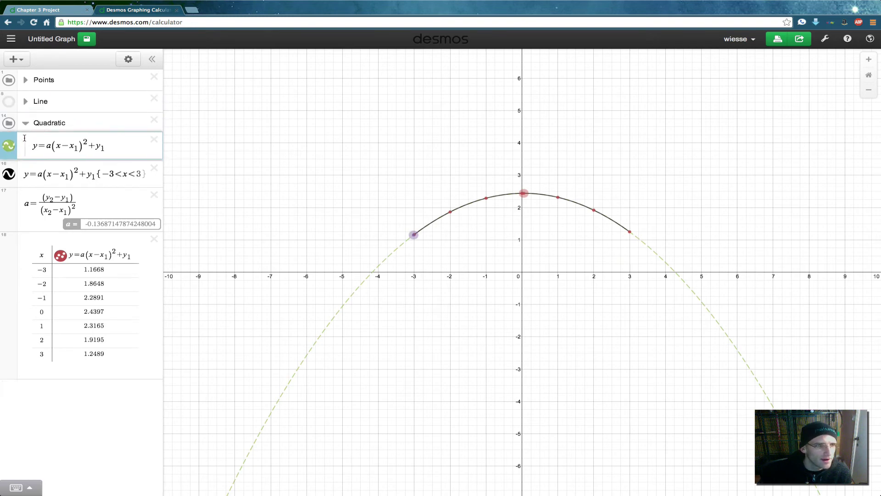
Step: Put the restricted parabola, the a formula and the table into the Quadratic folder and collapse it
{"action": "left_click", "coordinate": [24, 164]}
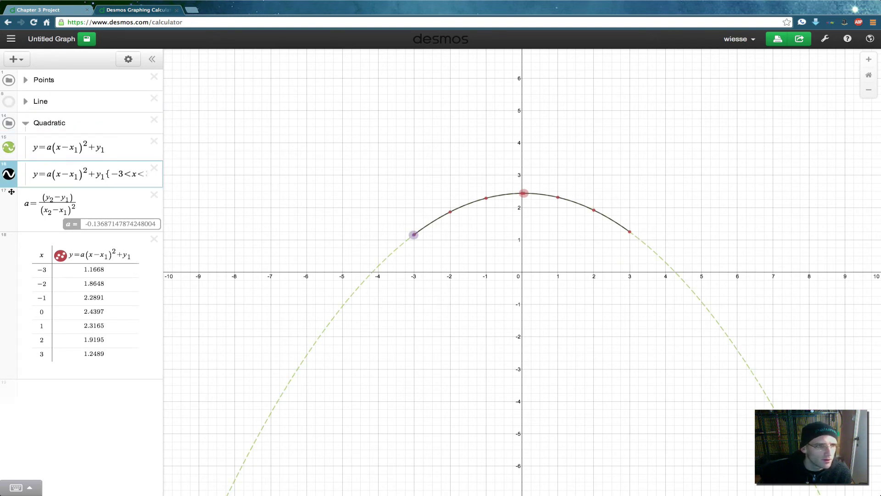
{"action": "left_click", "coordinate": [13, 200]}
{"action": "left_click_drag", "start_coordinate": [13, 200], "coordinate": [16, 203]}
{"action": "left_click_drag", "start_coordinate": [20, 247], "coordinate": [22, 249]}
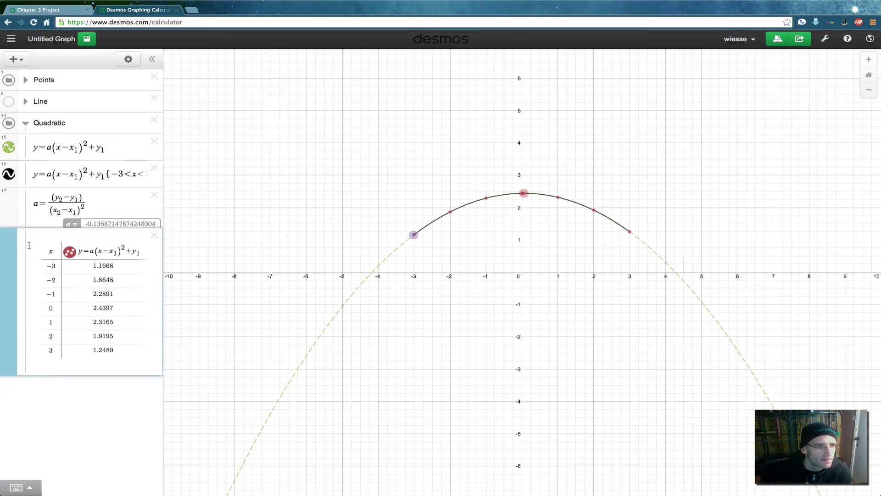
{"action": "left_click", "coordinate": [26, 124]}
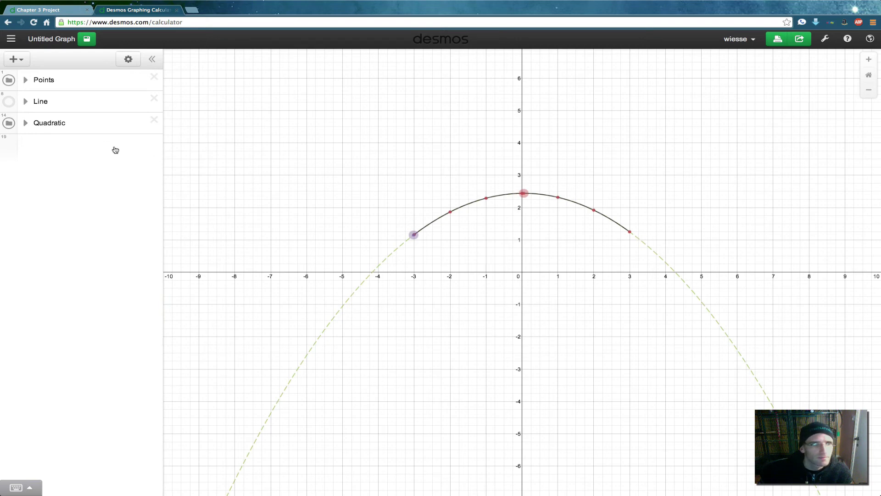
Step: Toggle the visibility of the Quadratic and Line folders, leaving only Line hidden, and move the red point to about (-1.3, -1.4)
{"action": "left_click", "coordinate": [10, 125]}
{"action": "left_click", "coordinate": [10, 125]}
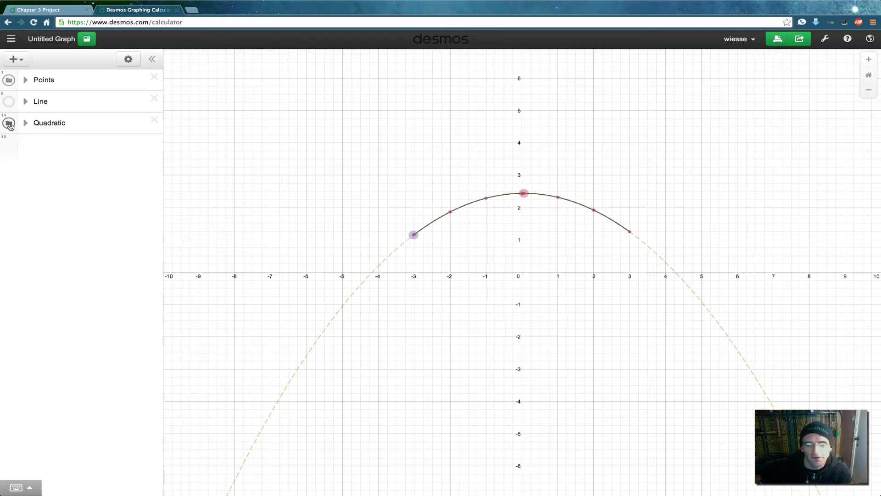
{"action": "left_click", "coordinate": [9, 102]}
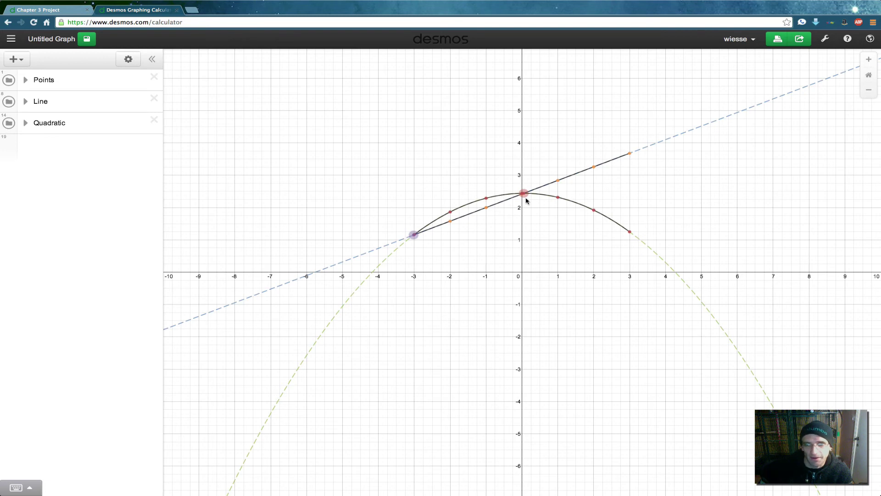
{"action": "left_click_drag", "start_coordinate": [524, 193], "coordinate": [474, 316]}
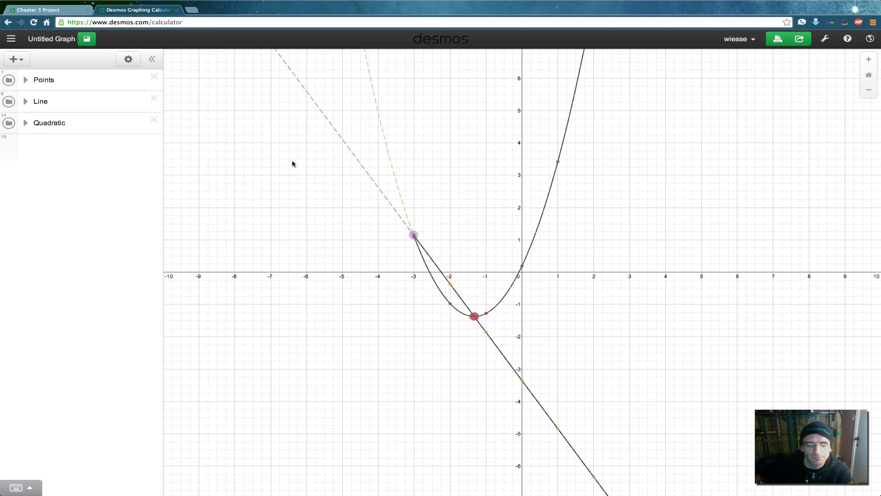
{"action": "left_click", "coordinate": [9, 101]}
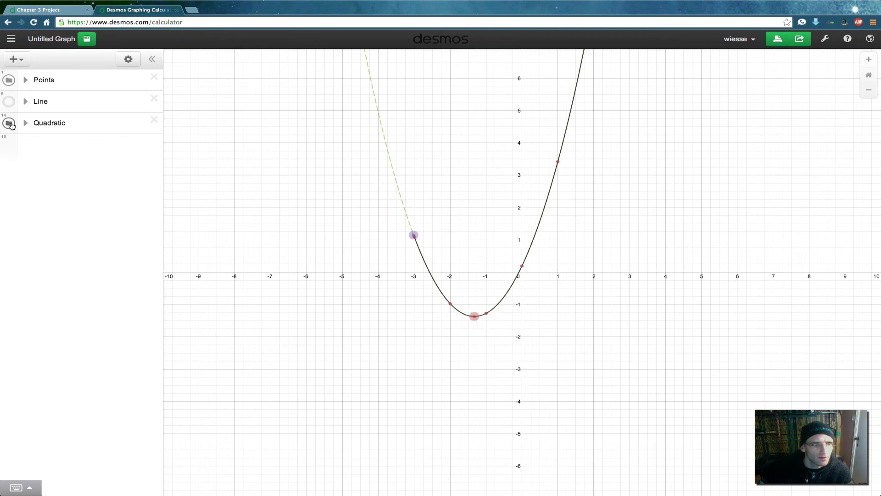
Step: Hide the Quadratic folder's graphs and add the equation y=e^x on the empty line below that folder
{"action": "left_click", "coordinate": [9, 123]}
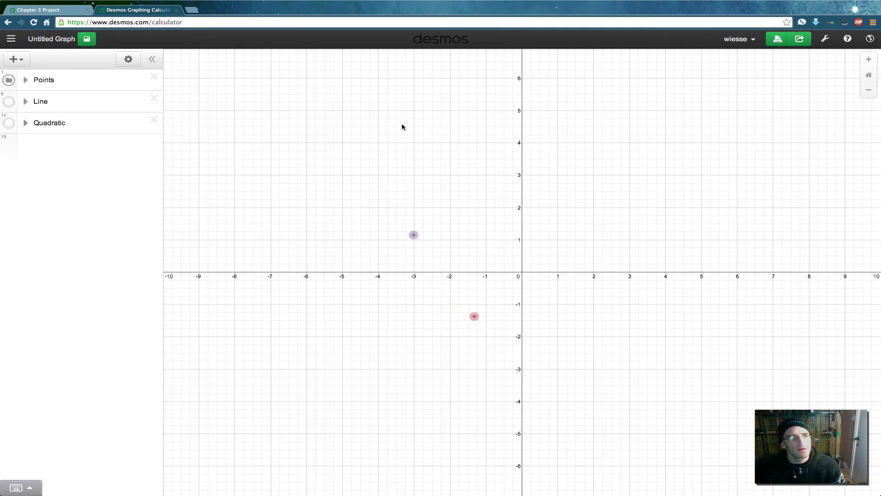
{"action": "left_click", "coordinate": [41, 146]}
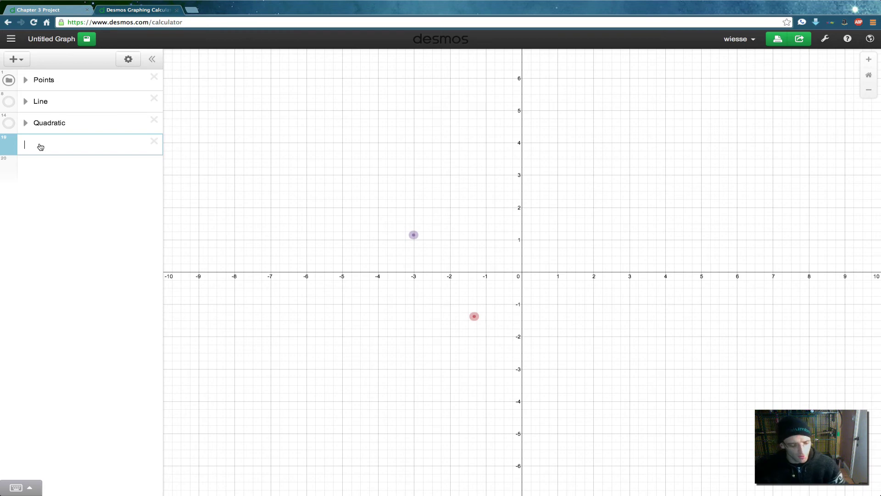
{"action": "type", "text": "y="}
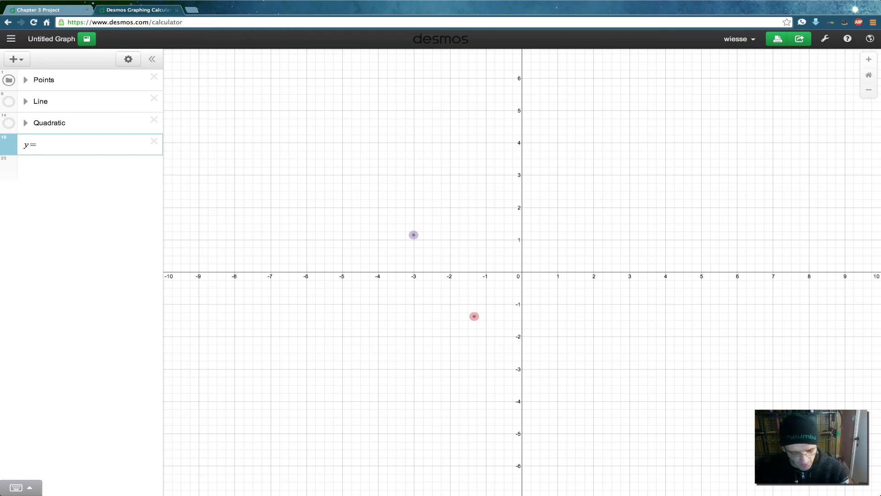
{"action": "type", "text": "e^"}
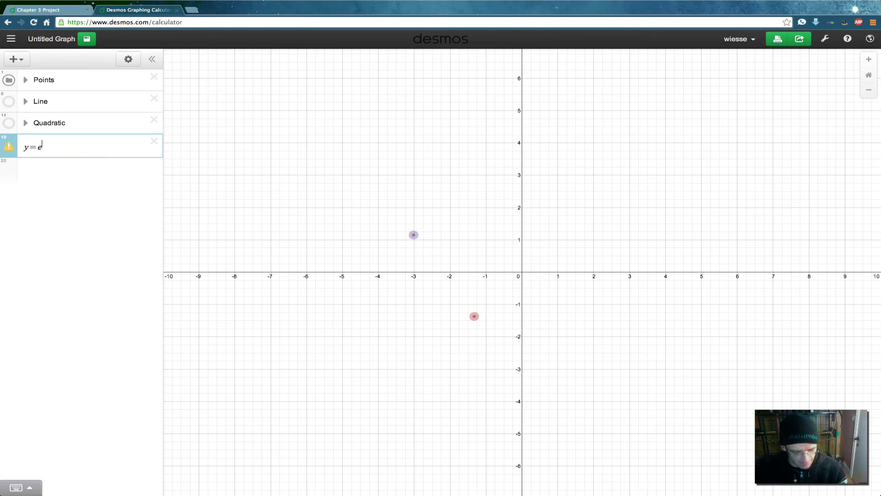
{"action": "type", "text": "x"}
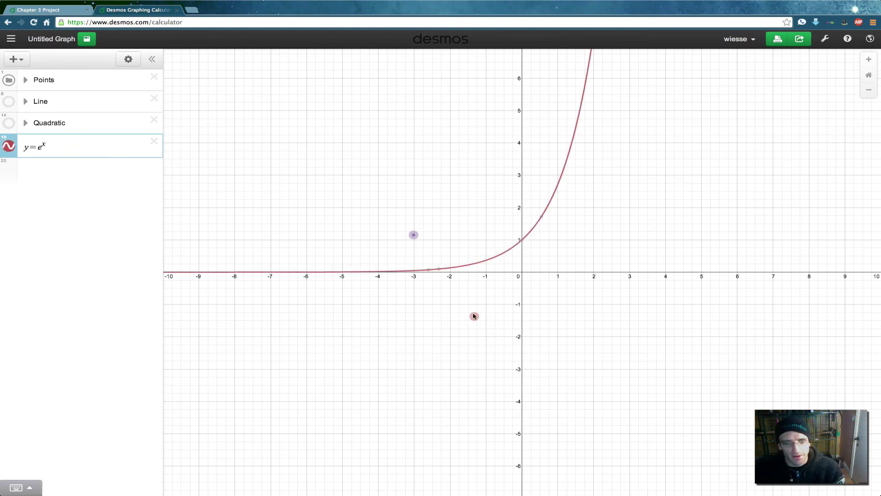
Step: Move the red point to about (-3.6, -0.8) and the purple point to about (2.7, 2.6)
{"action": "left_click_drag", "start_coordinate": [474, 317], "coordinate": [388, 283]}
{"action": "left_click_drag", "start_coordinate": [414, 235], "coordinate": [619, 189]}
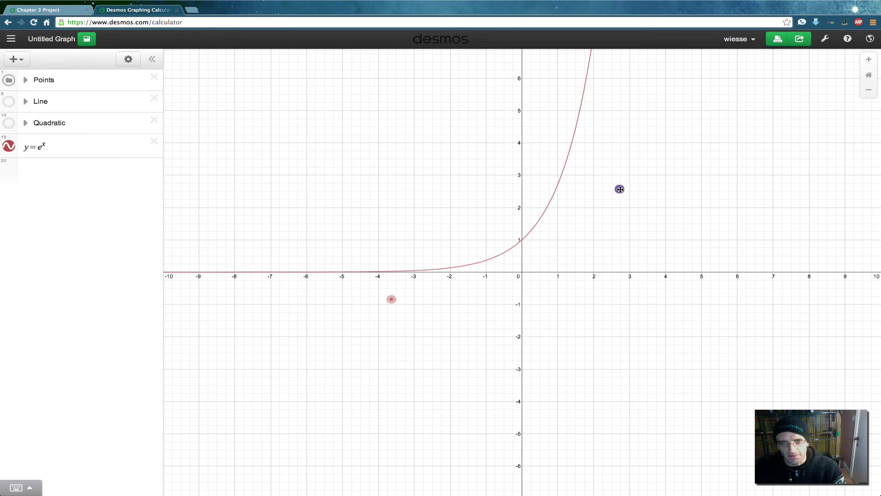
Step: Change the exponent of the exponential equation to (x−x_1), entering the 1 as a subscript
{"action": "left_click", "coordinate": [43, 145]}
{"action": "type", "text": "(x"}
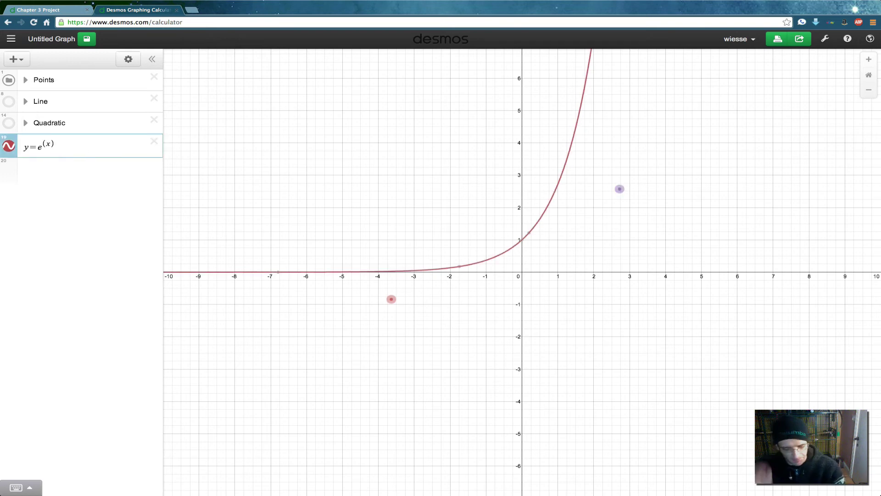
{"action": "type", "text": "-"}
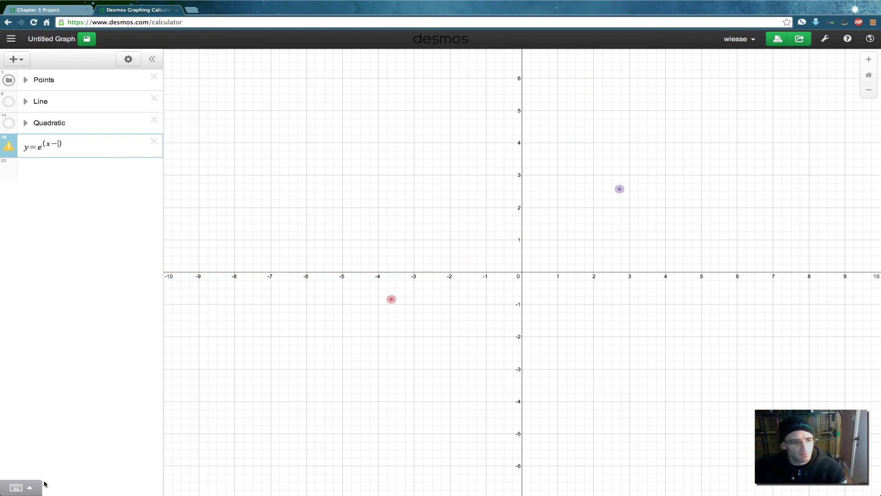
{"action": "left_click", "coordinate": [26, 488]}
{"action": "type", "text": "x"}
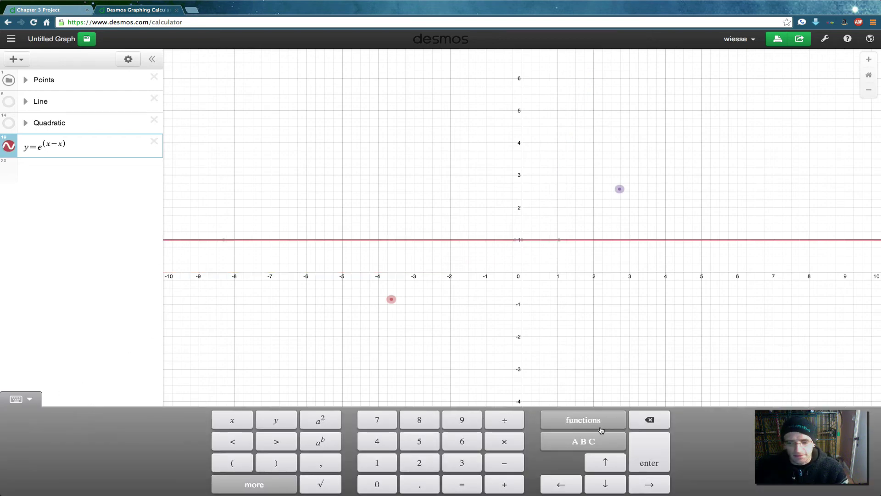
{"action": "left_click", "coordinate": [591, 440]}
{"action": "left_click", "coordinate": [293, 485]}
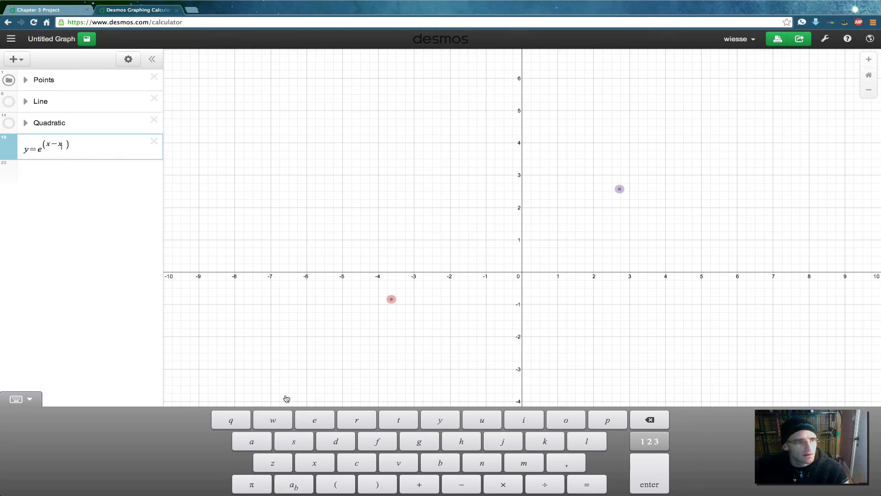
{"action": "type", "text": "1"}
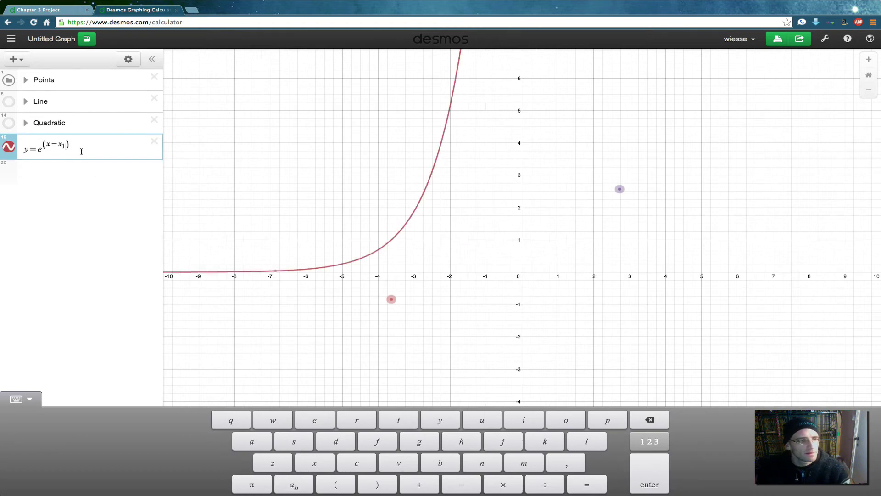
Step: Add +y_1 after the exponential term, outside the exponent, with the 1 as a subscript
{"action": "key", "text": "Left"}
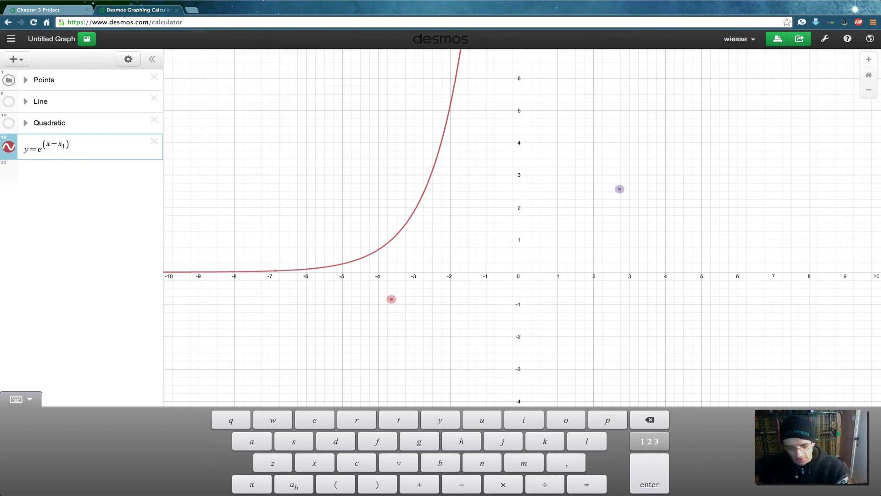
{"action": "type", "text": "+"}
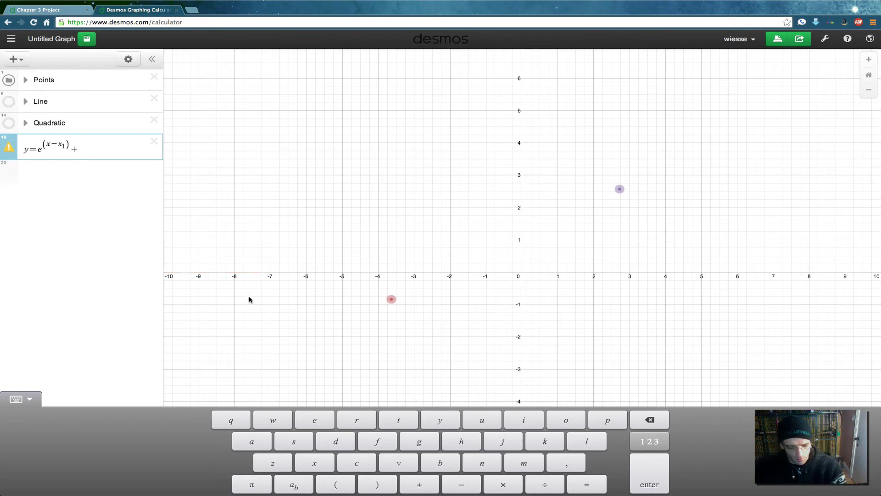
{"action": "type", "text": "y"}
{"action": "left_click", "coordinate": [297, 477]}
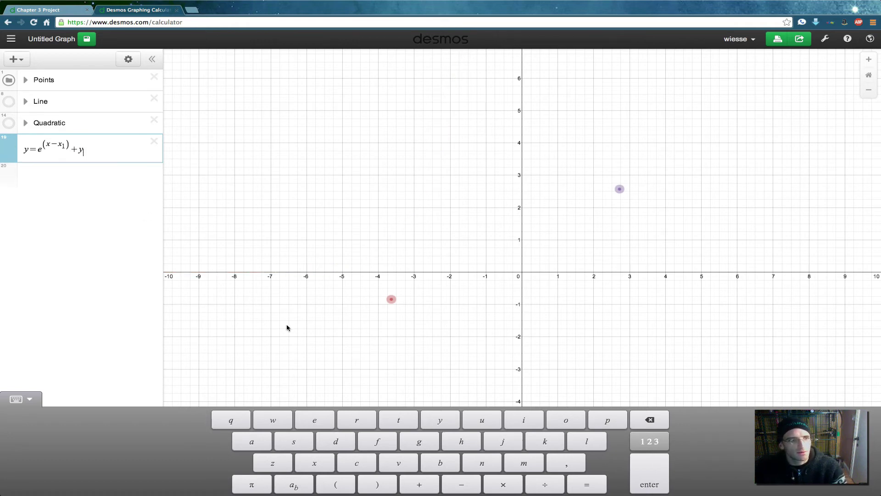
{"action": "type", "text": "1"}
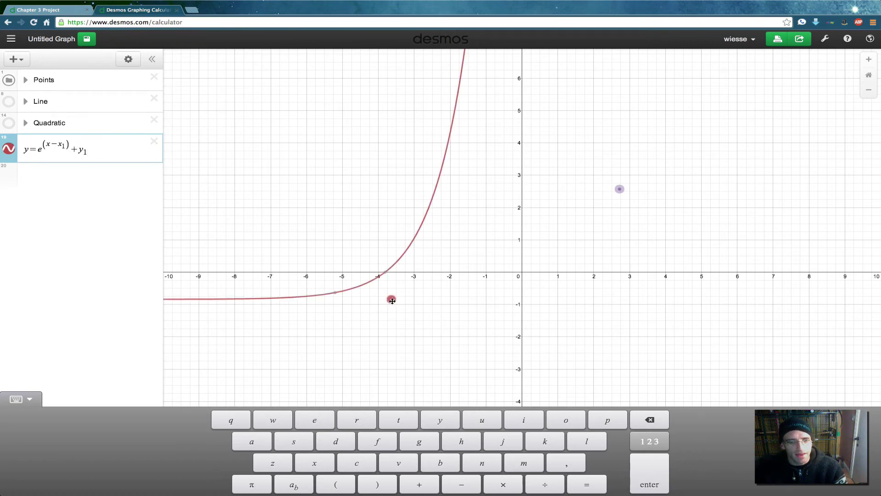
Step: Move the red point to the origin and on to about (-0.6, -2.1), and the purple point to about (2.7, 4)
{"action": "left_click_drag", "start_coordinate": [390, 299], "coordinate": [523, 273]}
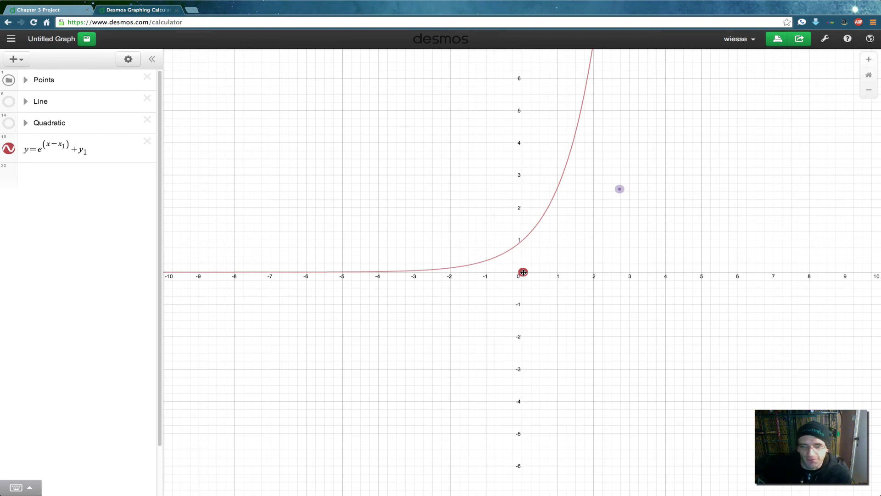
{"action": "left_click_drag", "start_coordinate": [523, 272], "coordinate": [502, 349]}
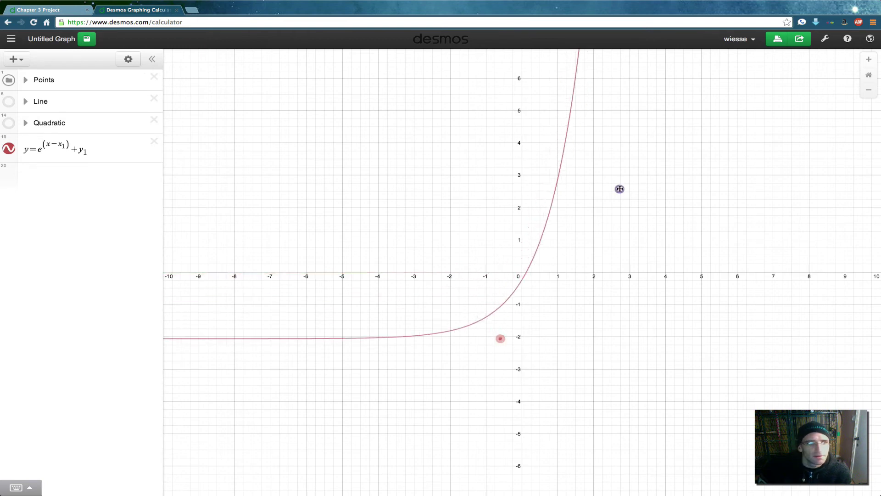
{"action": "left_click_drag", "start_coordinate": [620, 188], "coordinate": [617, 144]}
Step: Insert the coefficient a_2 in front of e in the exponential equation, with the 2 as a subscript
{"action": "left_click", "coordinate": [38, 150]}
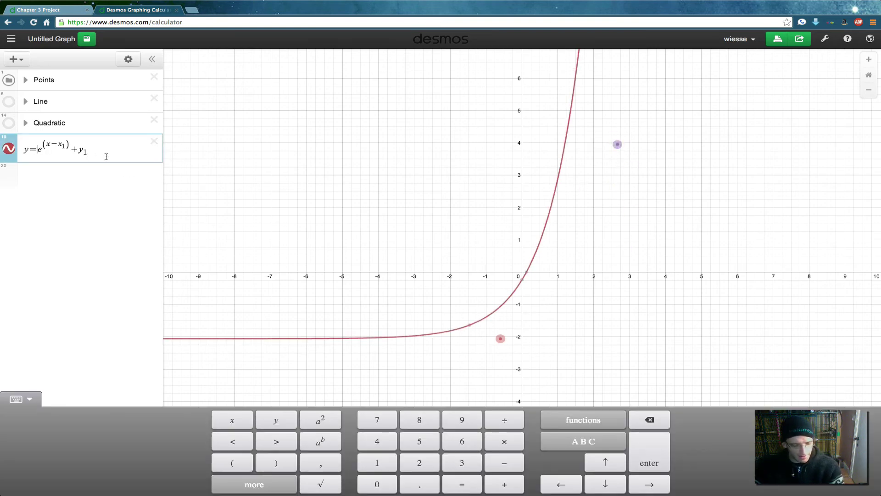
{"action": "type", "text": "a"}
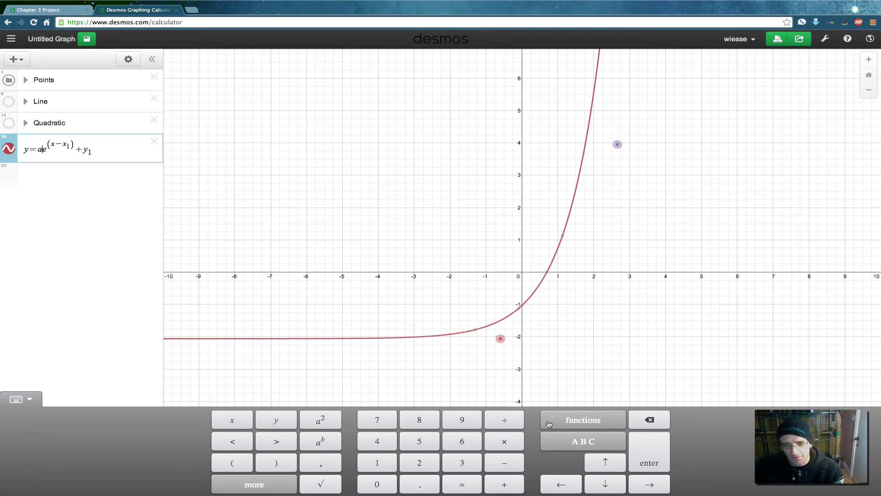
{"action": "left_click", "coordinate": [591, 440]}
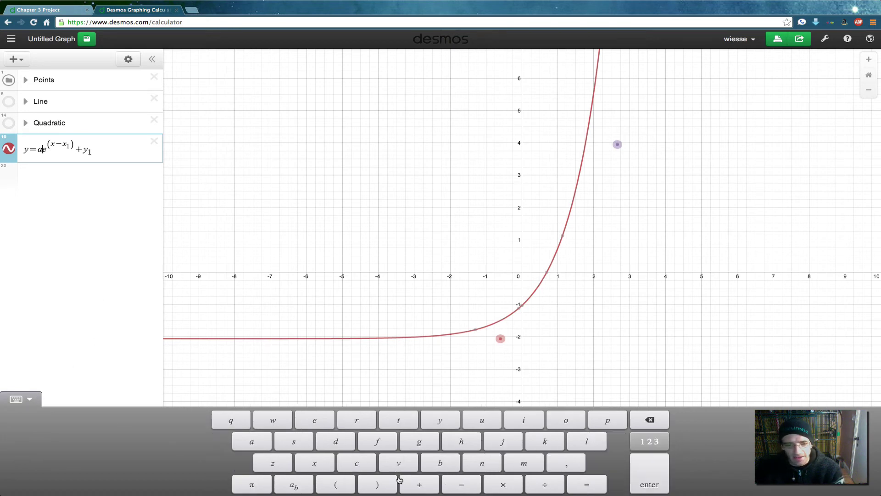
{"action": "left_click", "coordinate": [303, 485]}
{"action": "type", "text": "2"}
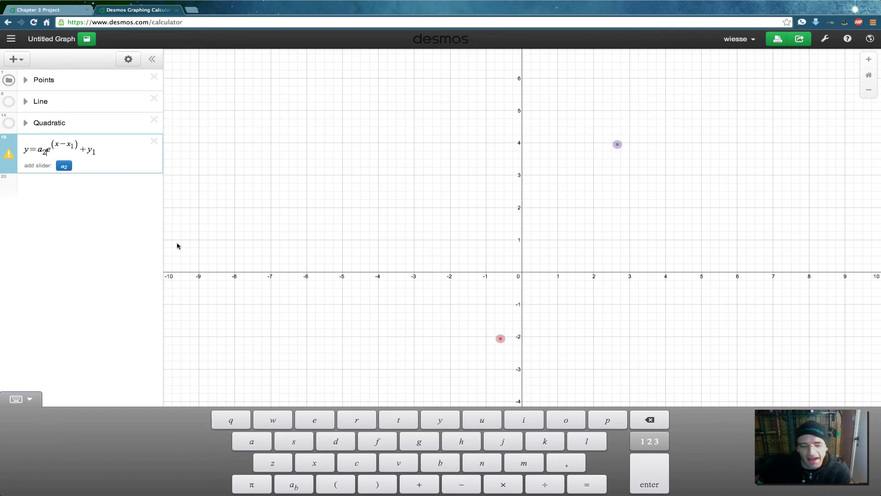
Step: Define a_2=y_2−y_1 on a new line below the exponential equation, reusing a copy of a_2 from it
{"action": "left_click", "coordinate": [52, 184]}
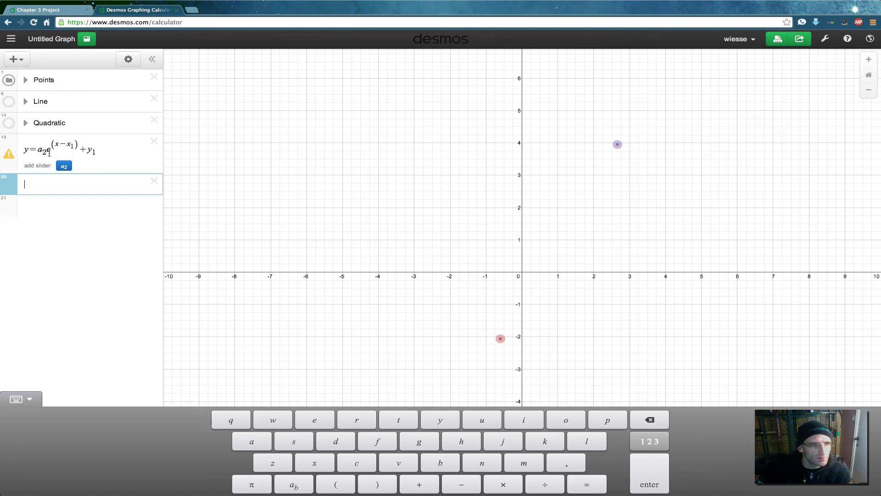
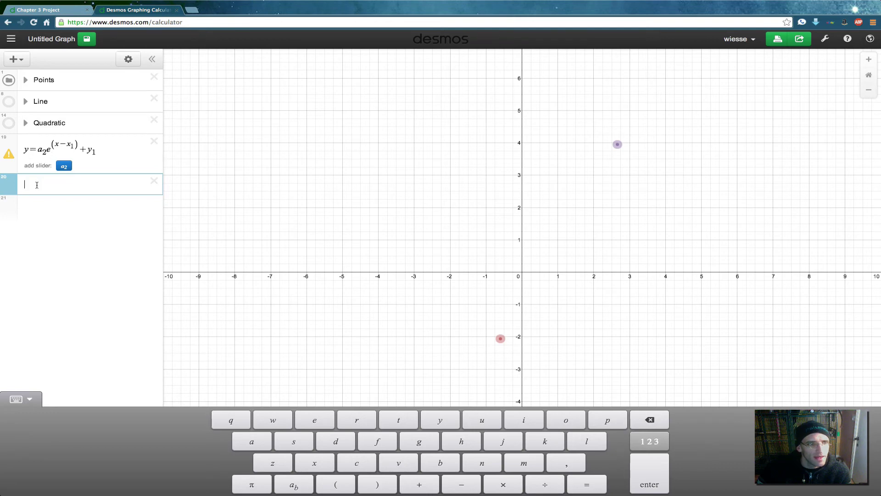
{"action": "left_click_drag", "start_coordinate": [39, 150], "coordinate": [45, 152]}
{"action": "key", "text": "ctrl+c"}
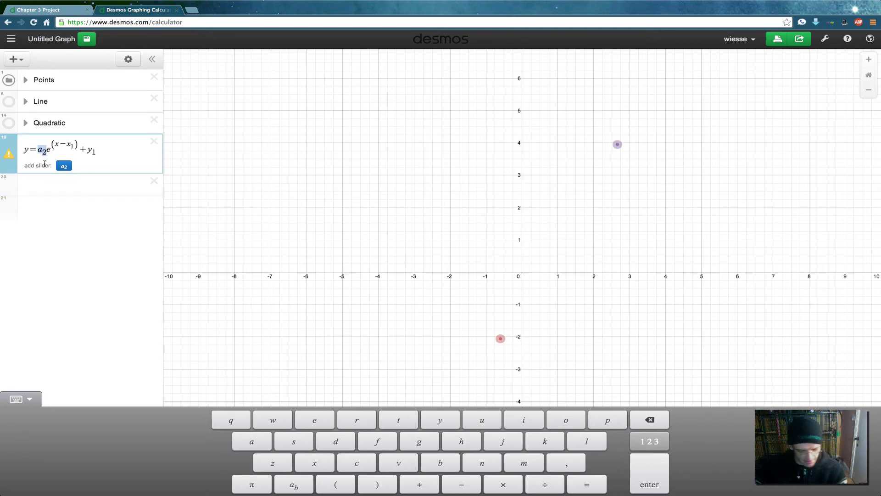
{"action": "left_click", "coordinate": [32, 181]}
{"action": "key", "text": "ctrl+v"}
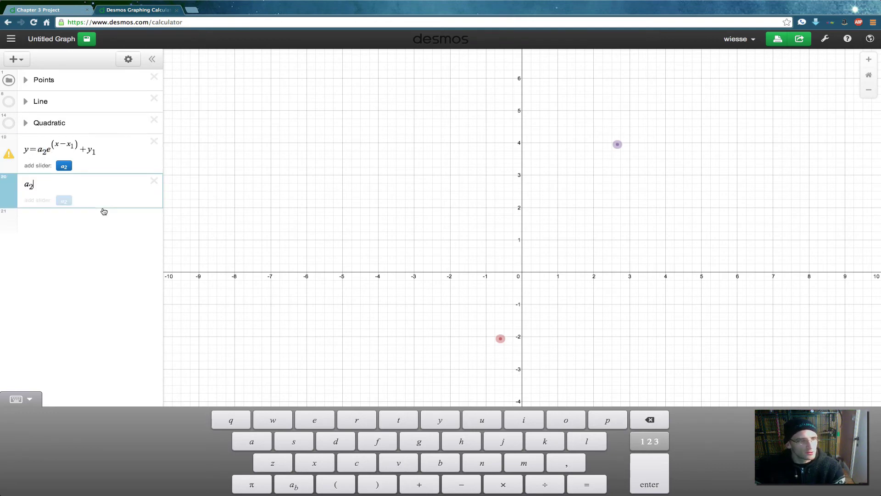
{"action": "type", "text": "="}
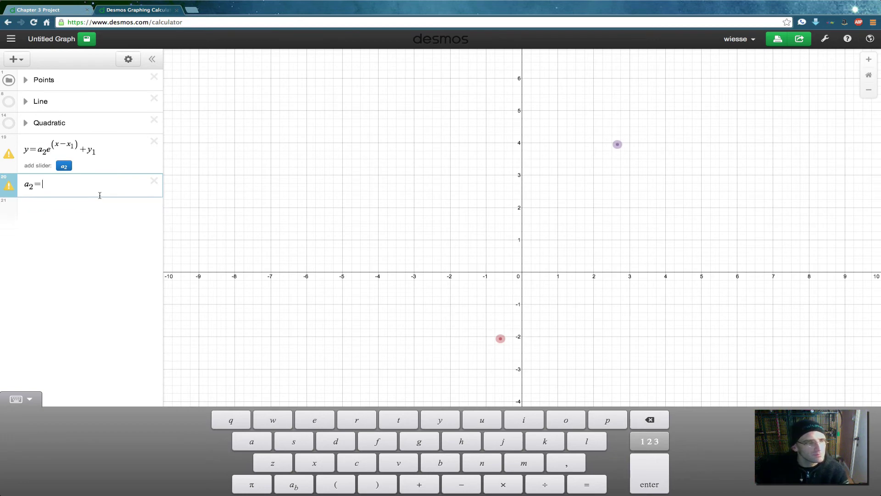
{"action": "left_click", "coordinate": [441, 426]}
{"action": "left_click", "coordinate": [293, 485]}
{"action": "type", "text": "2"}
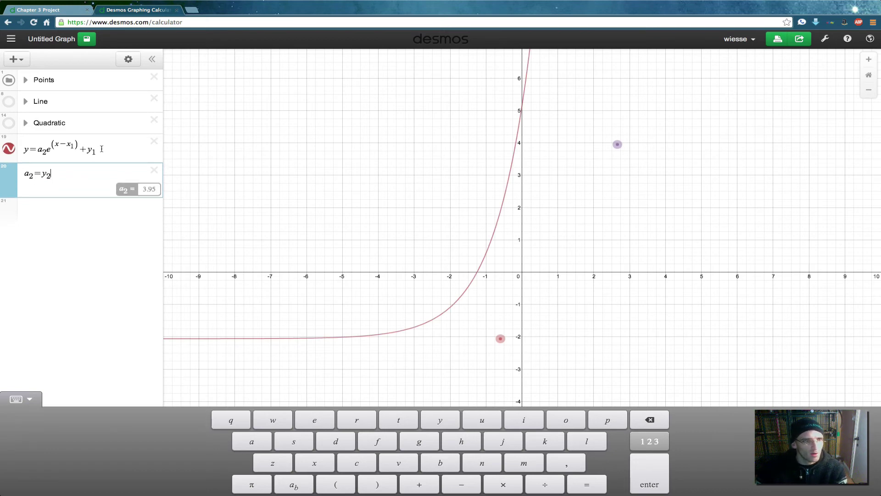
{"action": "type", "text": "-y"}
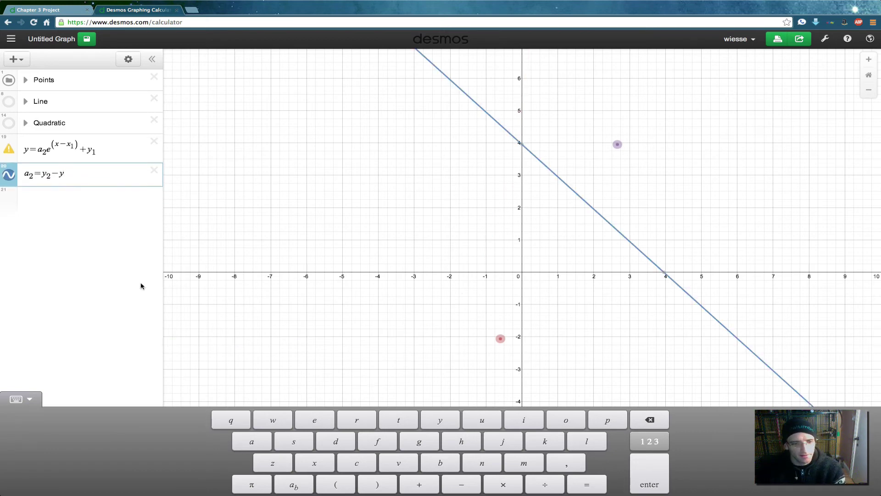
{"action": "type", "text": "1"}
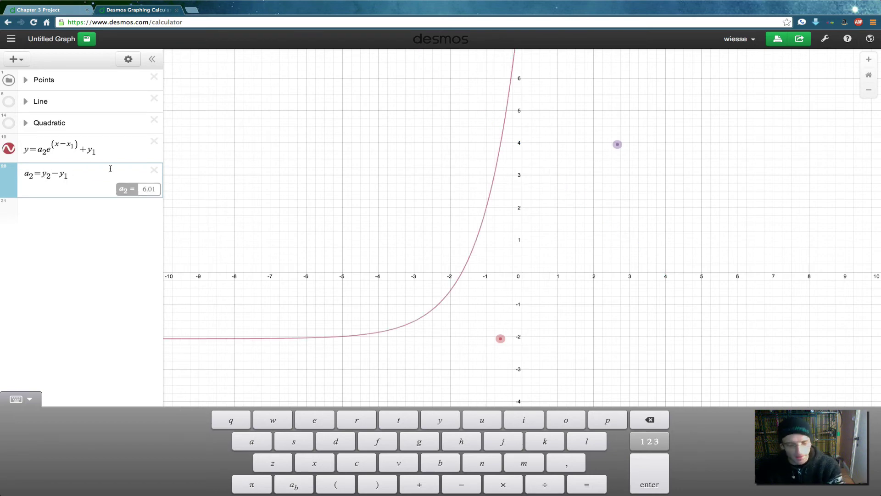
Step: Put y_2−y_1 in parentheses and divide it by e^(x_2−x_1) in the a_2 definition
{"action": "left_click", "coordinate": [46, 173]}
{"action": "type", "text": "("}
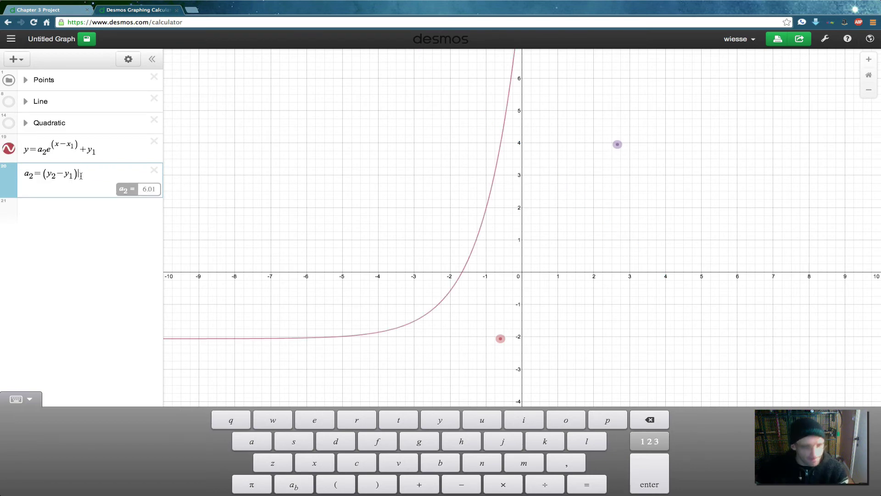
{"action": "type", "text": "/"}
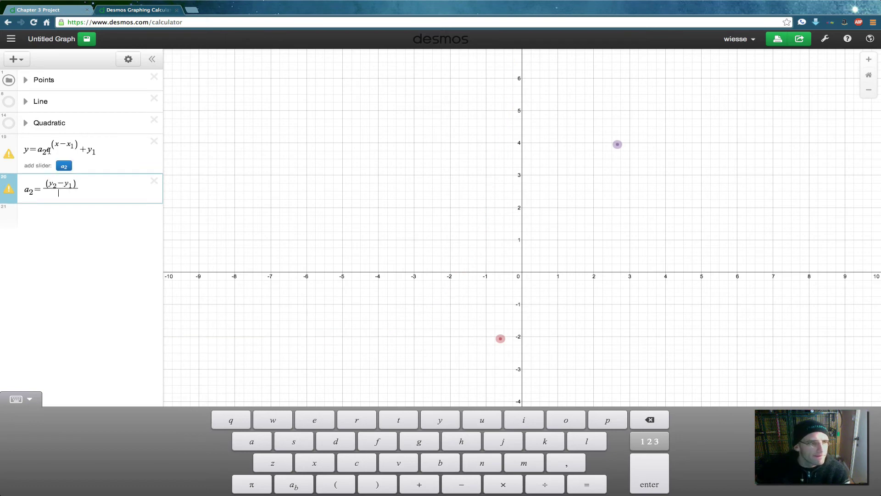
{"action": "left_click_drag", "start_coordinate": [48, 149], "coordinate": [76, 146]}
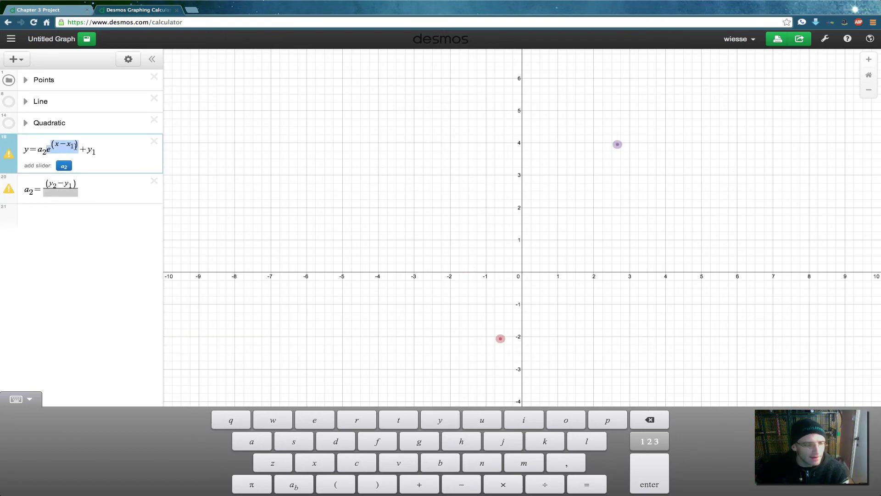
{"action": "left_click", "coordinate": [60, 193]}
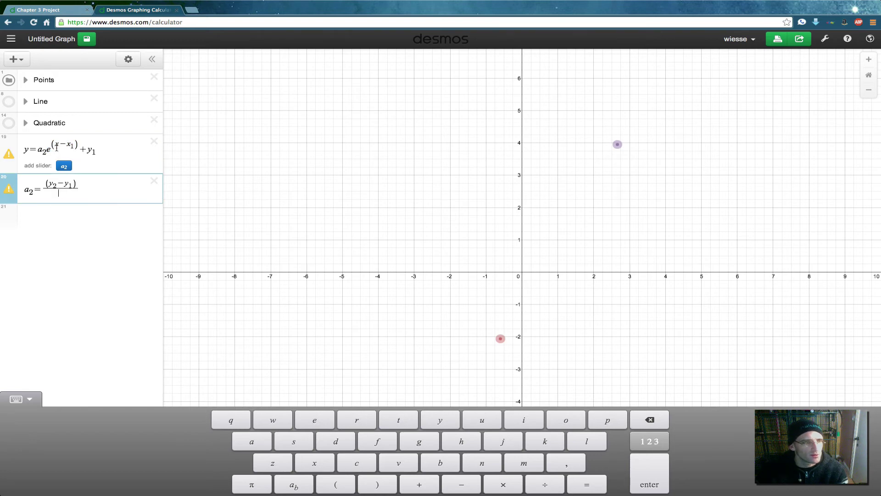
{"action": "type", "text": "e^(x−x1)"}
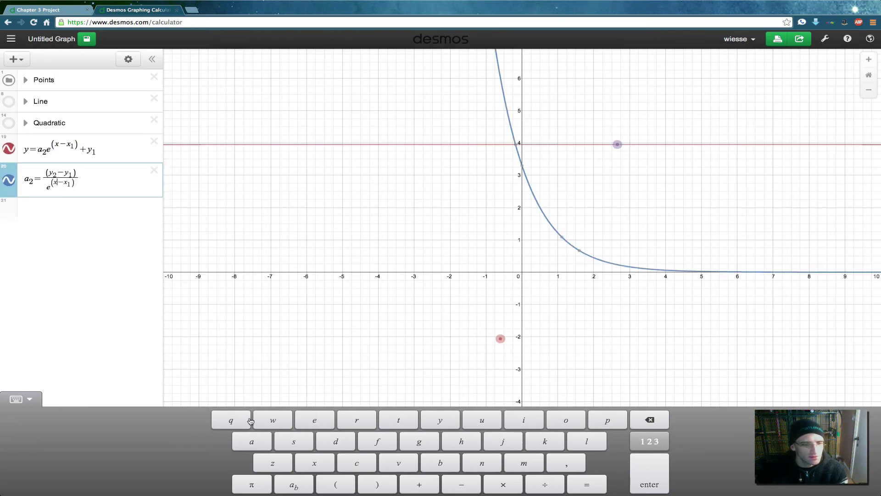
{"action": "left_click", "coordinate": [299, 484]}
{"action": "type", "text": "2"}
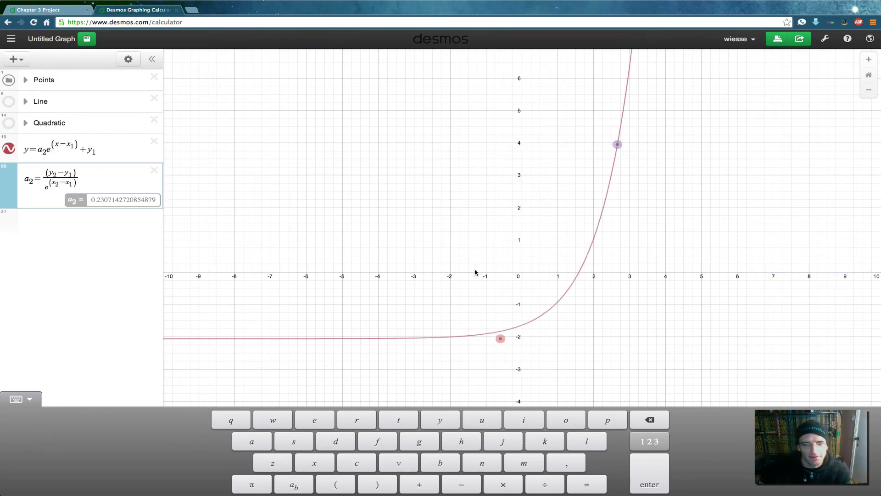
Step: Move the purple point to about (5.6, 2.1) and the red point to about (-0.4, 0.5)
{"action": "left_click", "coordinate": [617, 144]}
{"action": "left_click_drag", "start_coordinate": [644, 188], "coordinate": [722, 205]}
{"action": "left_click_drag", "start_coordinate": [464, 259], "coordinate": [549, 285]}
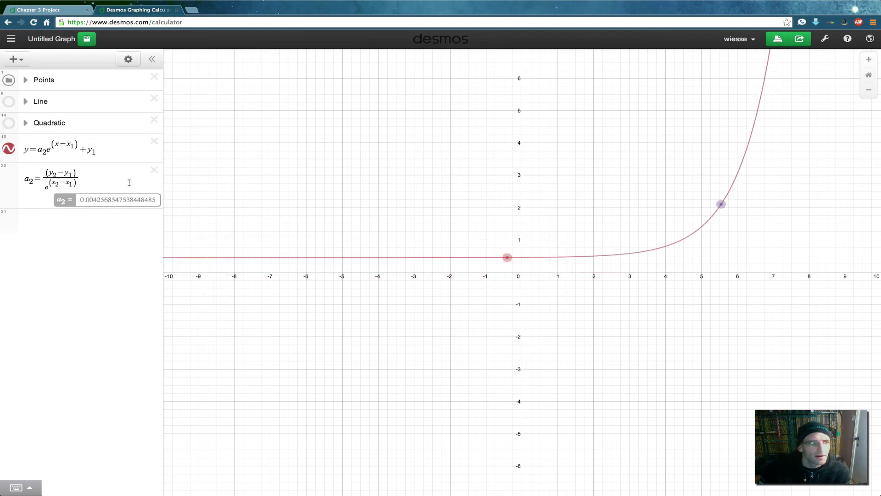
Step: Add a new table and place it directly below the a_2 definition
{"action": "left_click", "coordinate": [23, 60]}
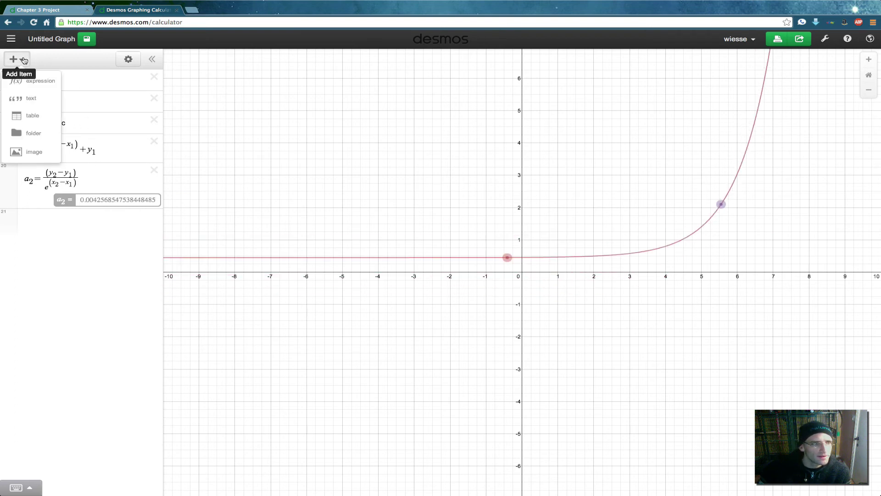
{"action": "left_click", "coordinate": [37, 116]}
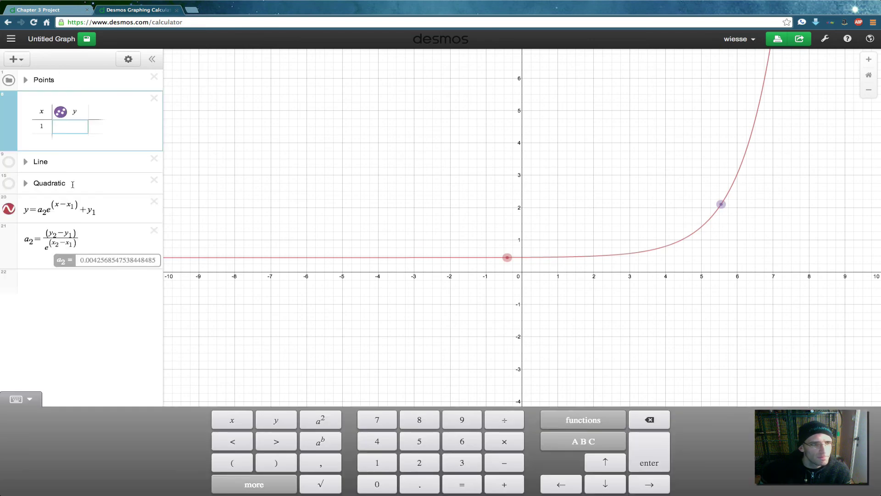
{"action": "left_click_drag", "start_coordinate": [9, 116], "coordinate": [11, 250]}
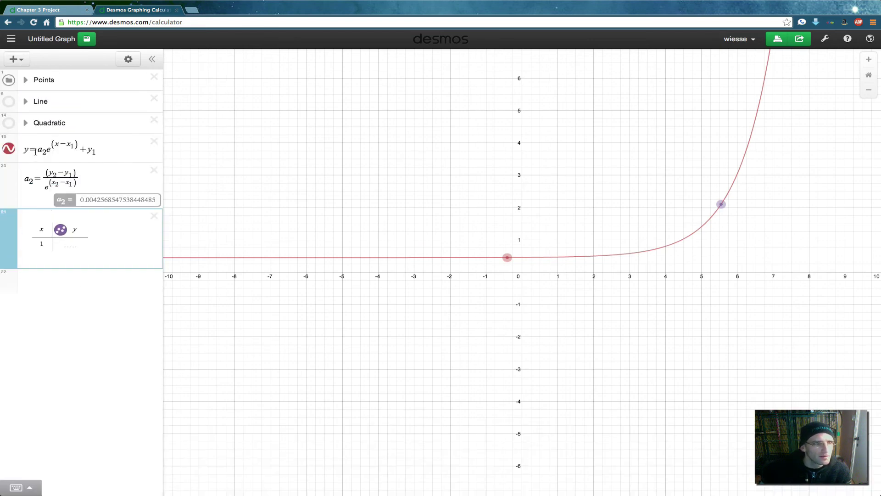
Step: Set the new table's y column to y=a_2e^(x−x_1)+y_1, reusing a copy of the exponential expression
{"action": "left_click_drag", "start_coordinate": [39, 150], "coordinate": [95, 151]}
{"action": "key", "text": "ctrl+c"}
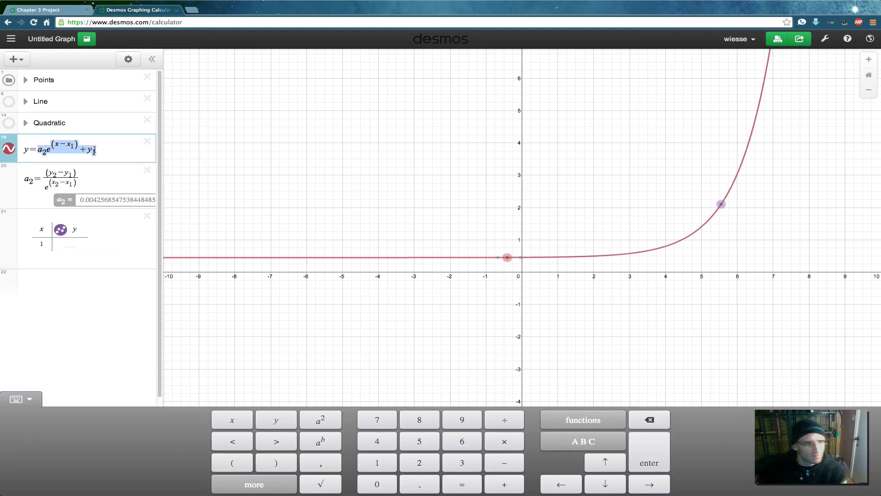
{"action": "left_click", "coordinate": [92, 228]}
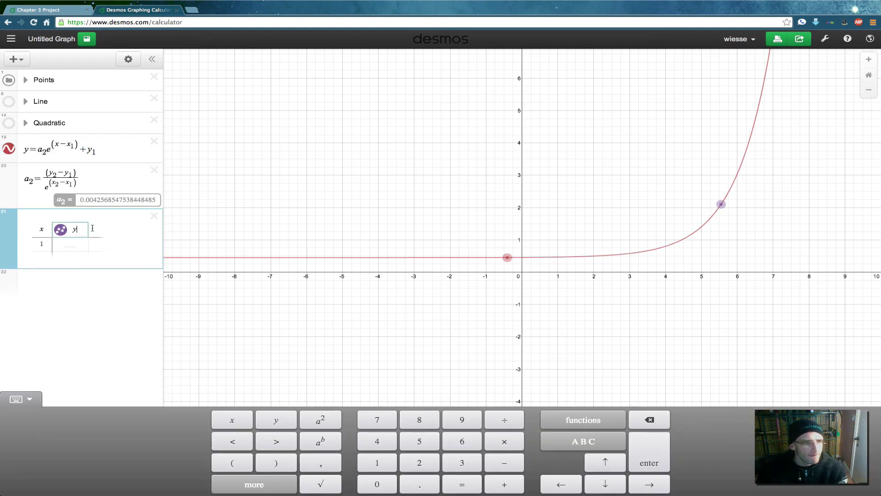
{"action": "type", "text": "="}
{"action": "key", "text": "ctrl+v"}
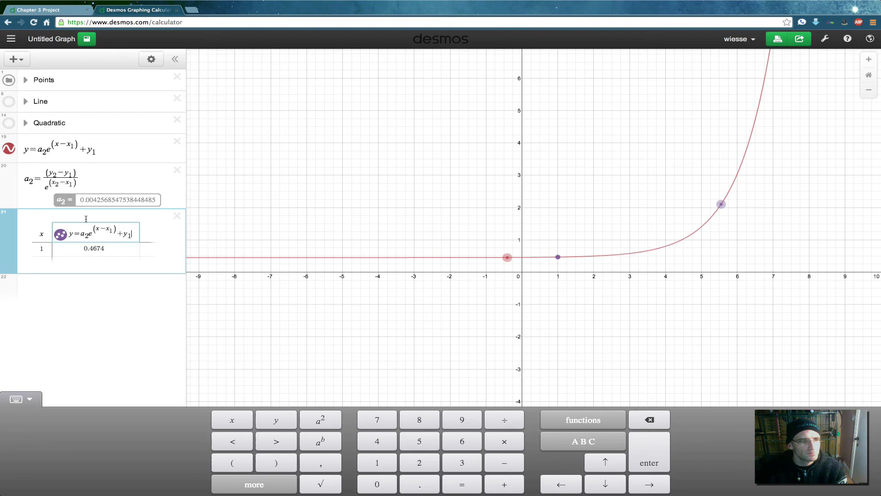
Step: Fill the new table's x column with the integers from −3 to 3
{"action": "left_click", "coordinate": [42, 250]}
{"action": "type", "text": "-3"}
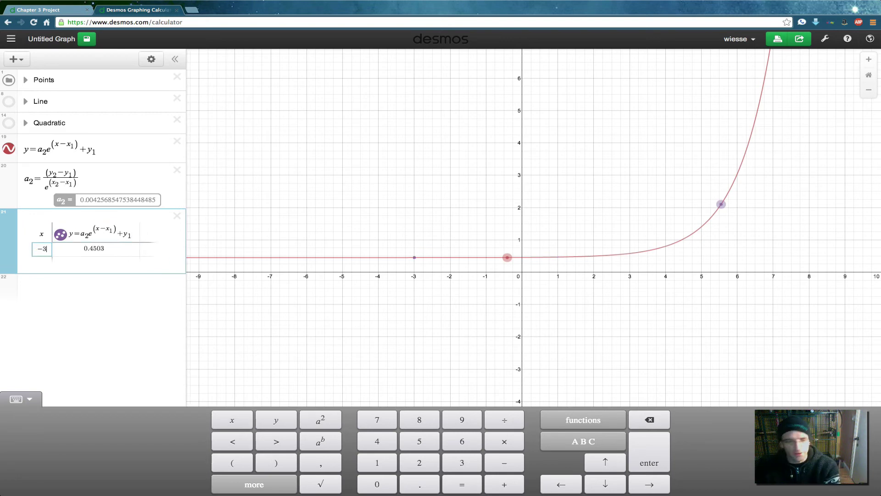
{"action": "key", "text": "Return"}
{"action": "type", "text": "-2"}
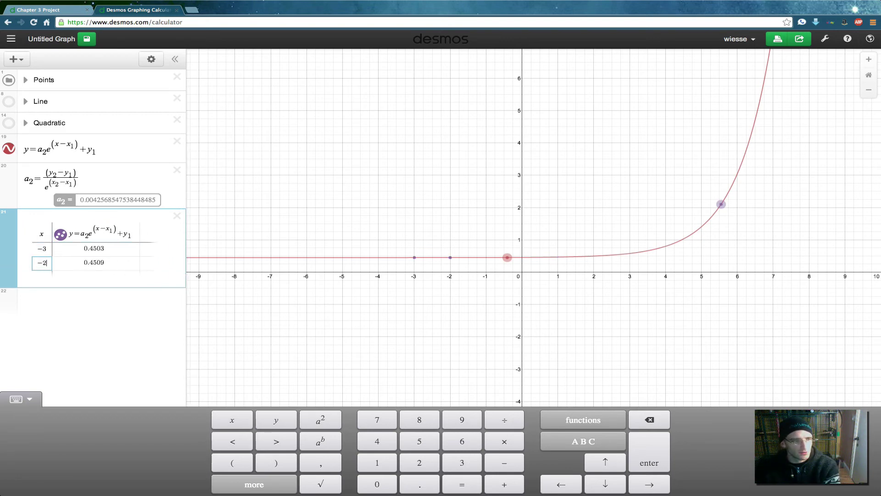
{"action": "key", "text": "Return"}
{"action": "key", "text": "Return"}
{"action": "key", "text": "Return"}
{"action": "key", "text": "Return"}
{"action": "key", "text": "Return"}
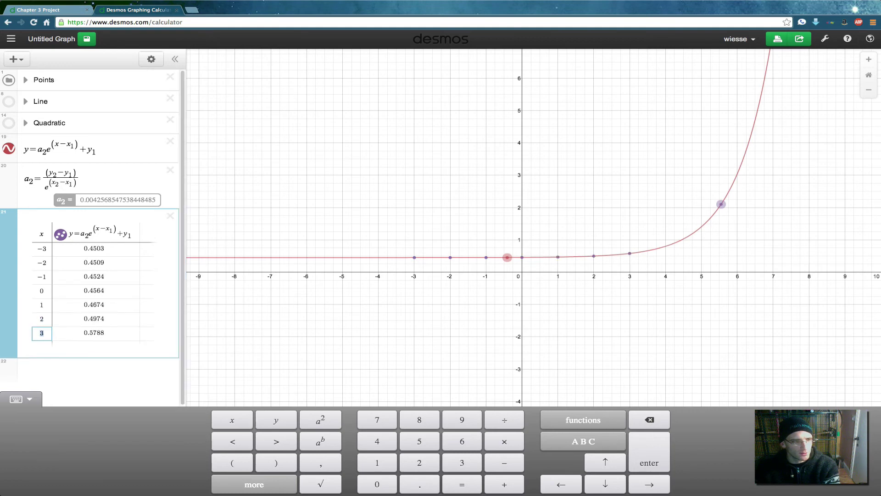
{"action": "left_click", "coordinate": [480, 311]}
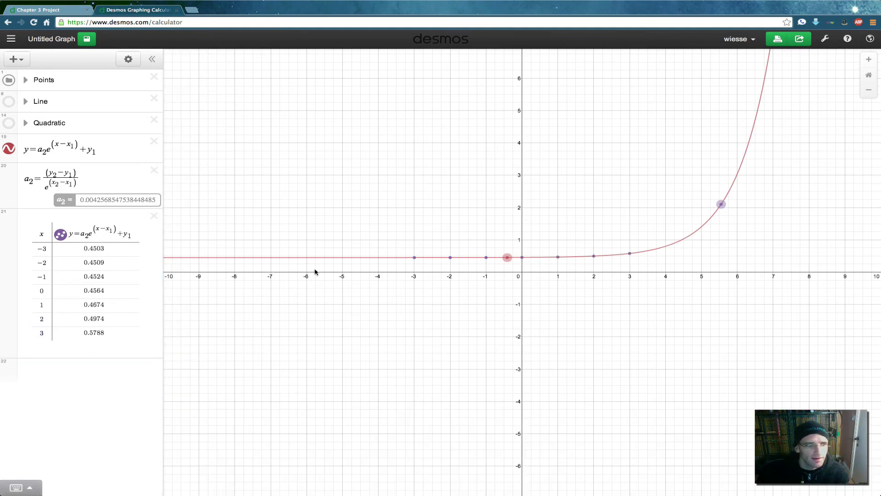
Step: Restrict the exponential equation to the domain {−3<x<3}
{"action": "left_click", "coordinate": [109, 182]}
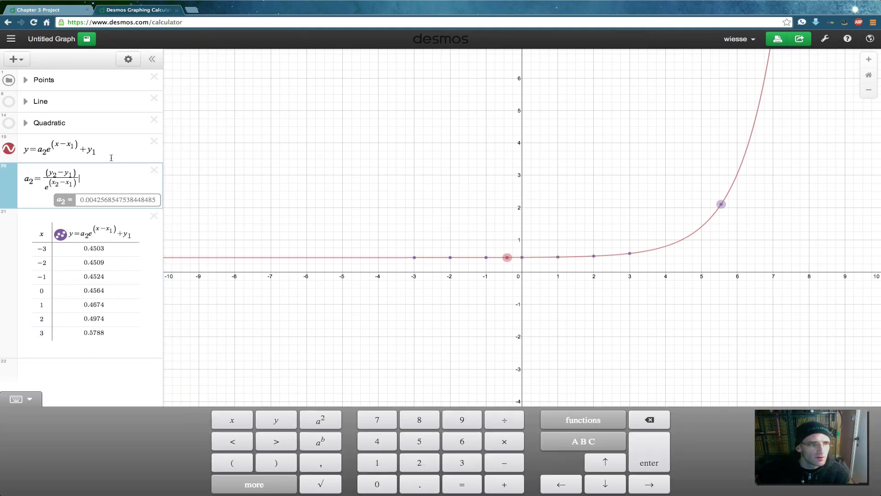
{"action": "left_click", "coordinate": [112, 148]}
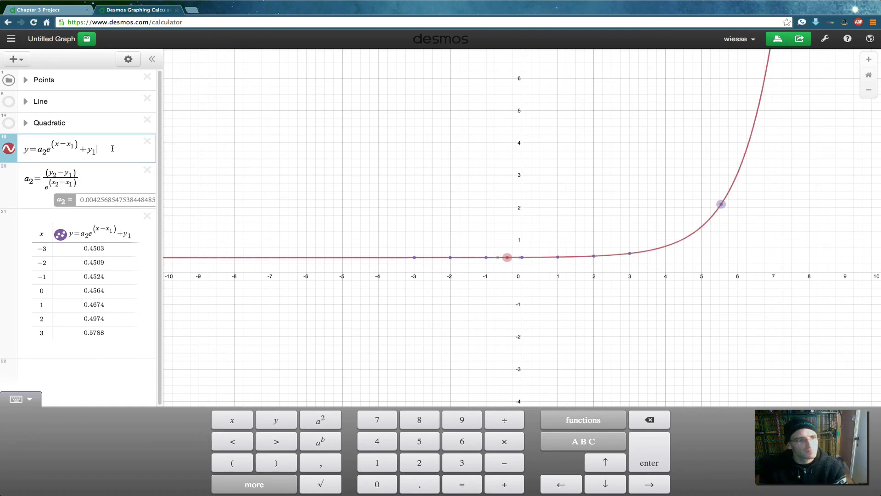
{"action": "type", "text": "{"}
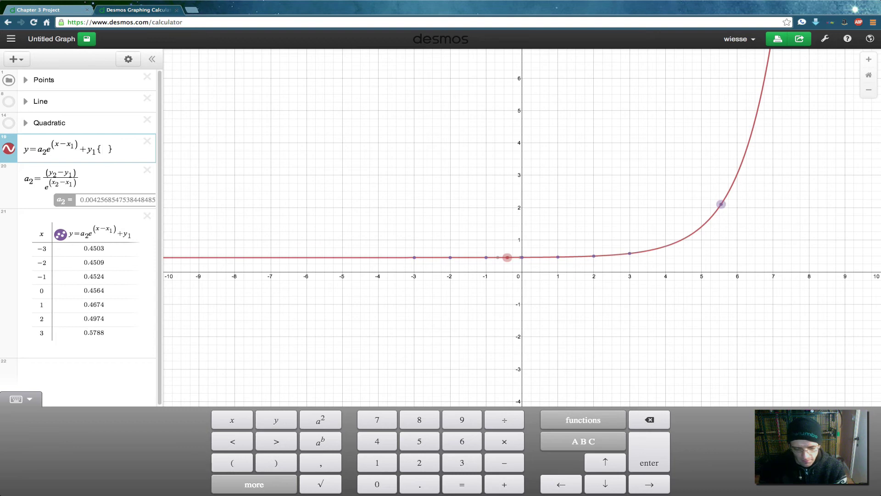
{"action": "type", "text": "-3<x<"}
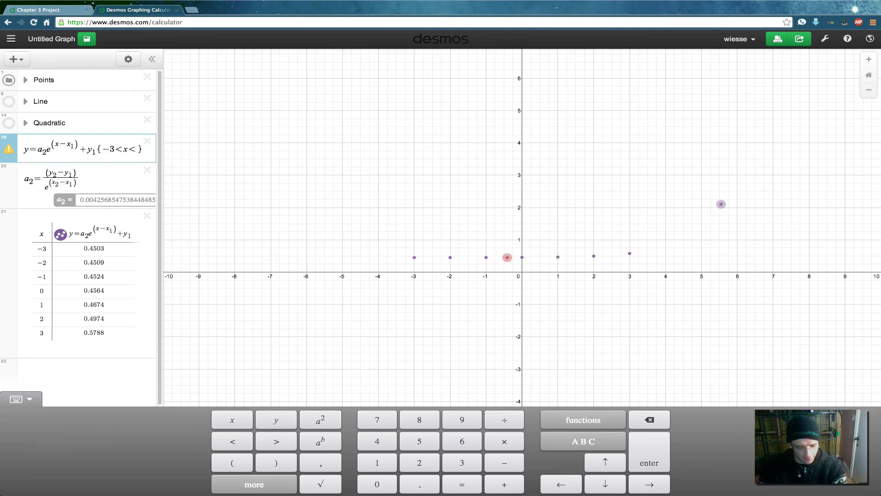
{"action": "type", "text": "3"}
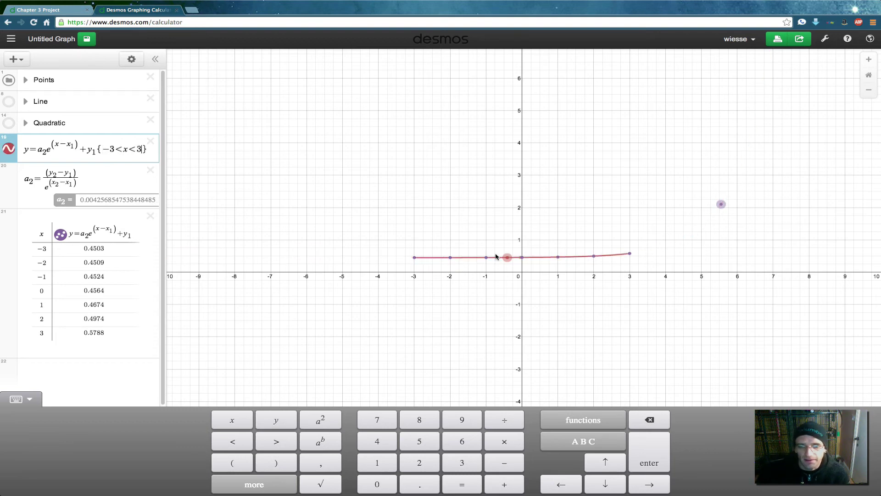
Step: Move the red point to about (-0.8, -0.8) and the purple point to about (2.7, 1.9)
{"action": "left_click_drag", "start_coordinate": [507, 257], "coordinate": [493, 299]}
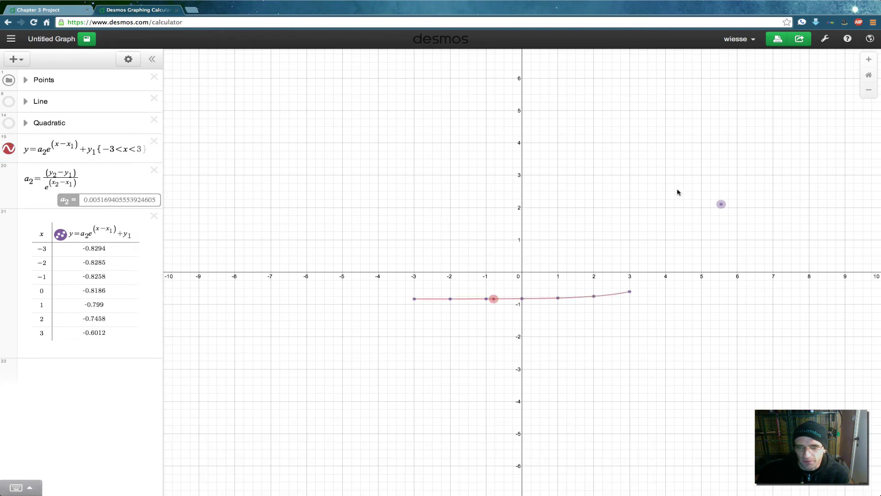
{"action": "left_click_drag", "start_coordinate": [720, 204], "coordinate": [617, 209]}
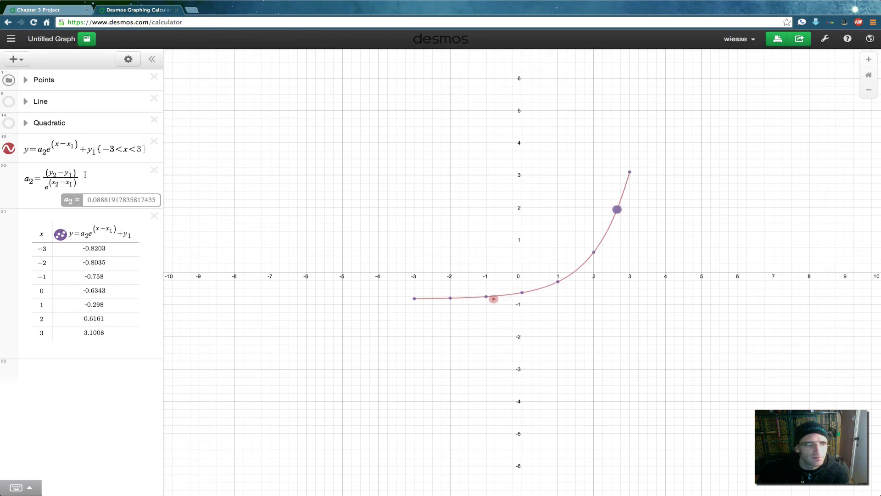
{"action": "left_click", "coordinate": [10, 151]}
{"action": "left_click", "coordinate": [10, 151]}
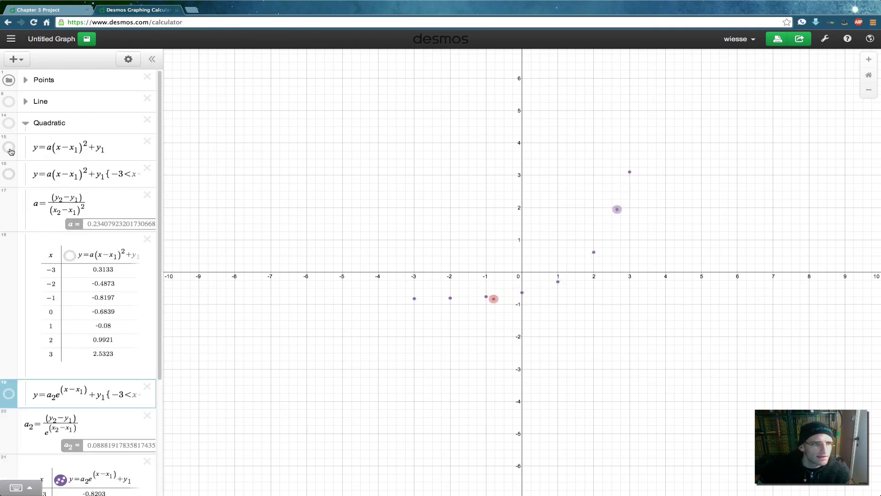
{"action": "left_click", "coordinate": [8, 148]}
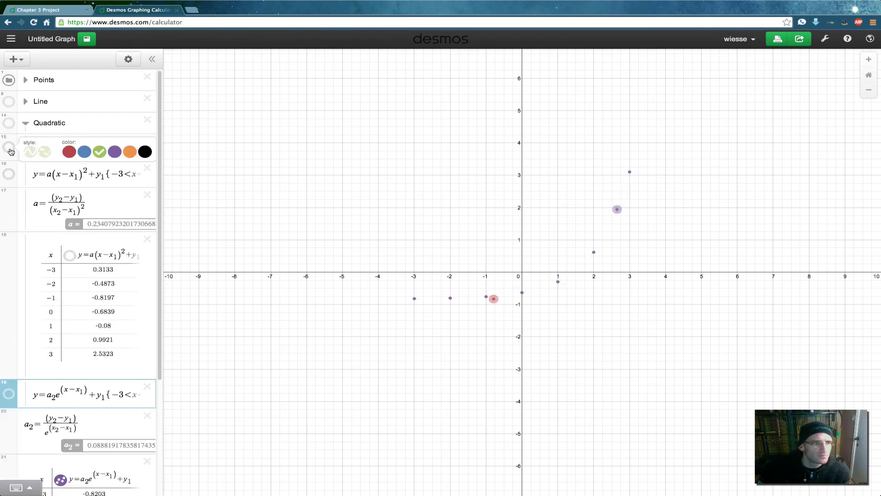
{"action": "left_click", "coordinate": [25, 123]}
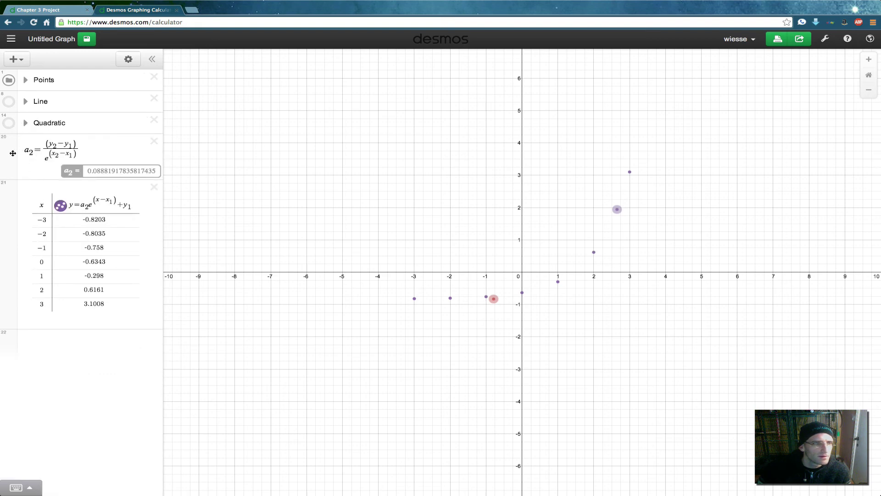
Step: Move the restricted exponential equation out of the Quadratic folder, show its curve and collapse the folder
{"action": "left_click", "coordinate": [26, 124]}
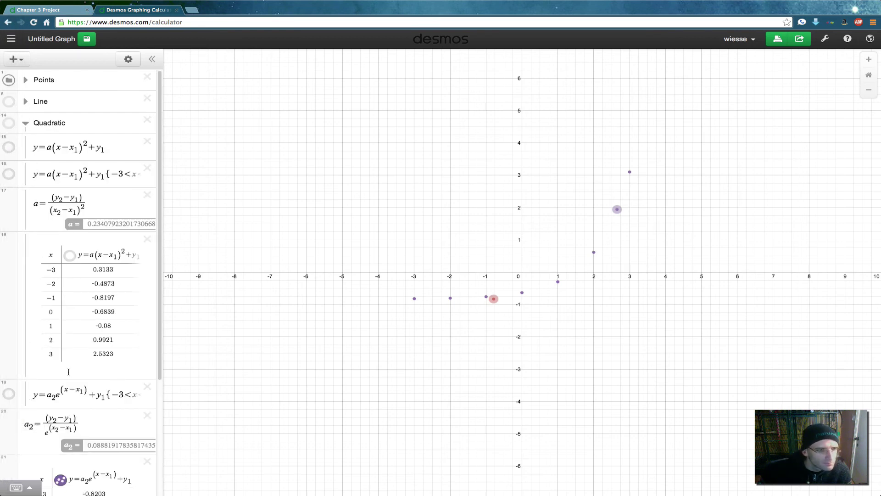
{"action": "left_click", "coordinate": [14, 403]}
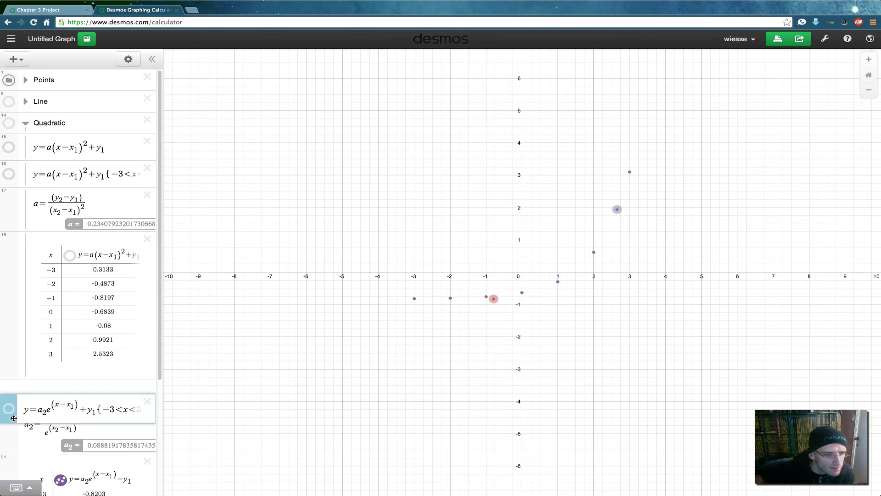
{"action": "left_click", "coordinate": [9, 393]}
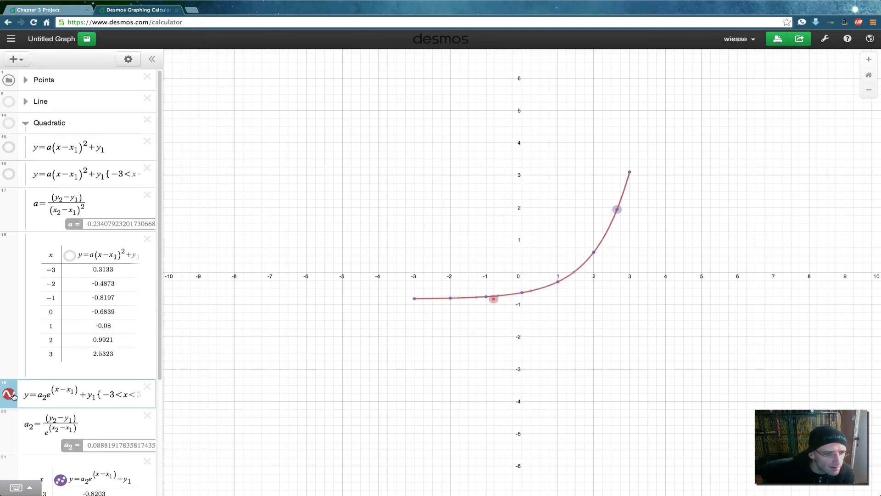
{"action": "left_click", "coordinate": [25, 123]}
Step: Change the restricted exponential curve's color to black
{"action": "left_click", "coordinate": [9, 148]}
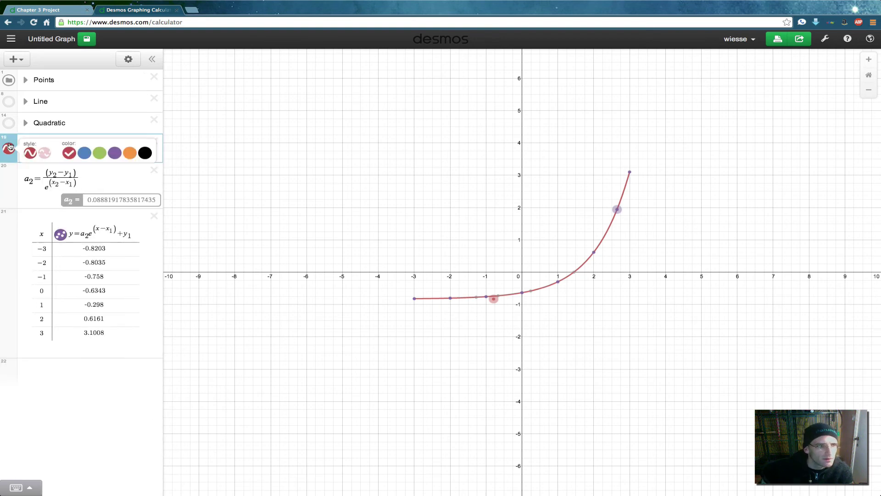
{"action": "left_click", "coordinate": [144, 152]}
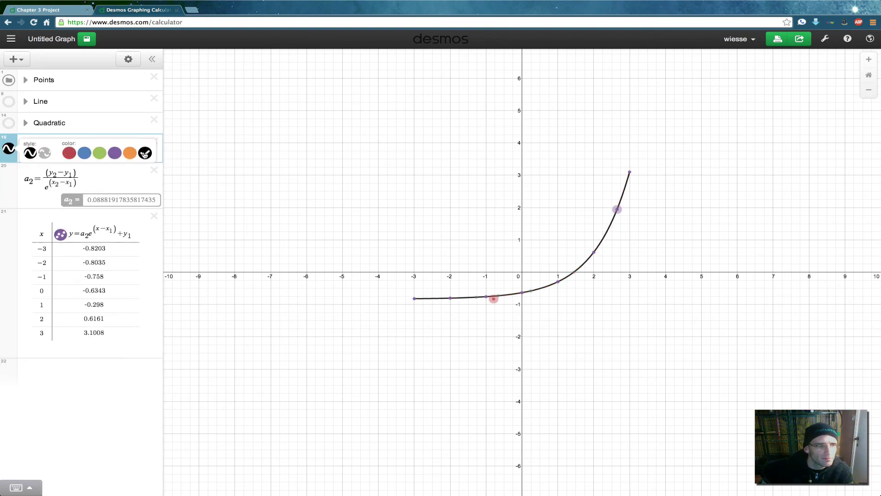
{"action": "left_click", "coordinate": [188, 169]}
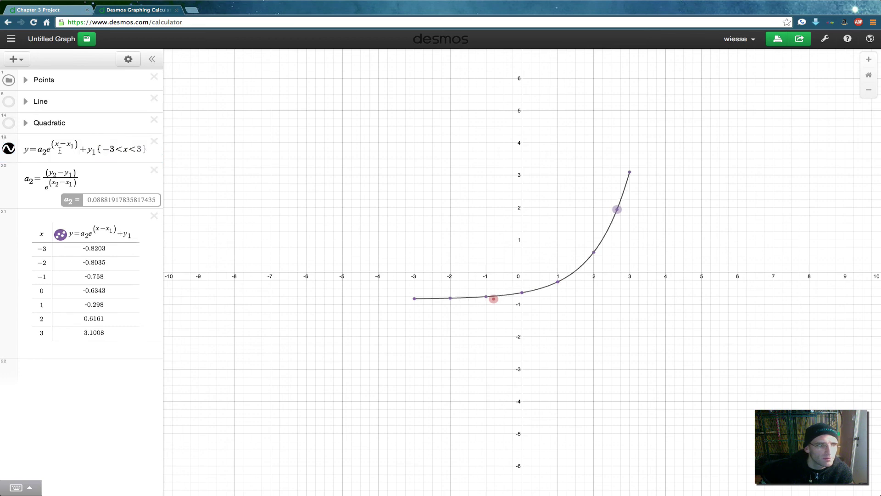
Step: Copy y=a_2e^(x−x_1)+y_1 without its domain restriction onto a new line below the restricted equation
{"action": "left_click_drag", "start_coordinate": [94, 151], "coordinate": [23, 150]}
{"action": "key", "text": "ctrl+c"}
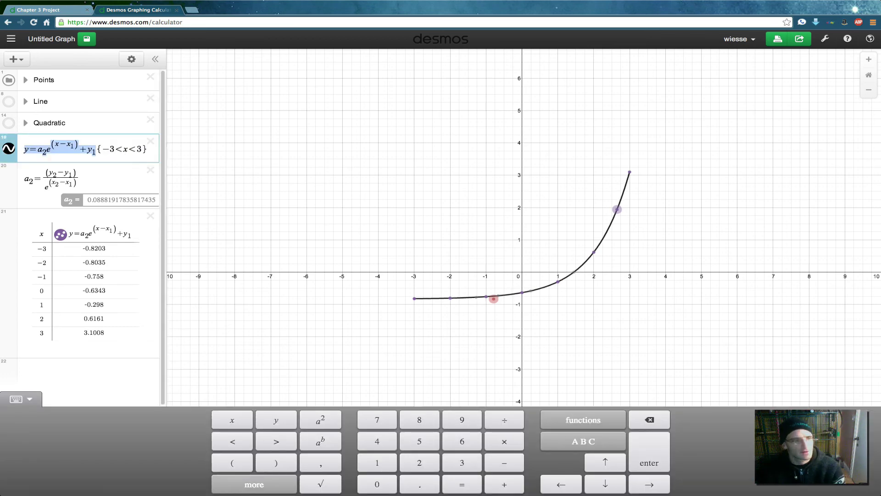
{"action": "left_click", "coordinate": [146, 149]}
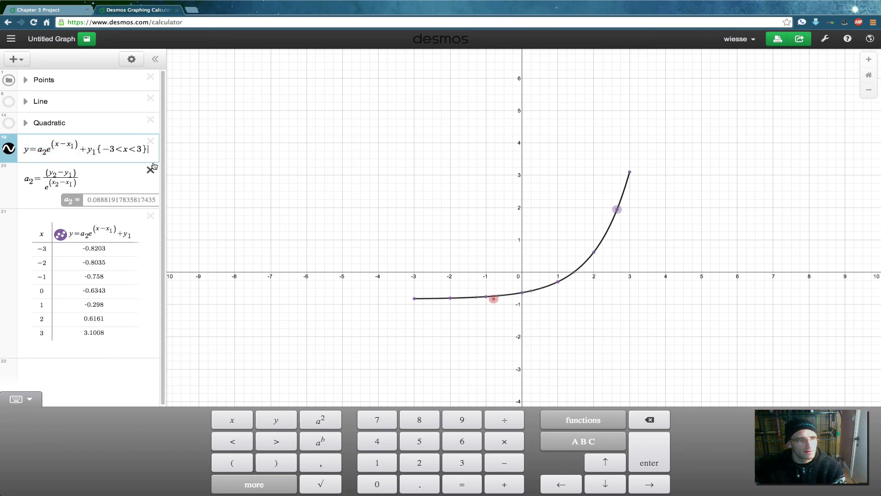
{"action": "key", "text": "Return"}
{"action": "key", "text": "ctrl+v"}
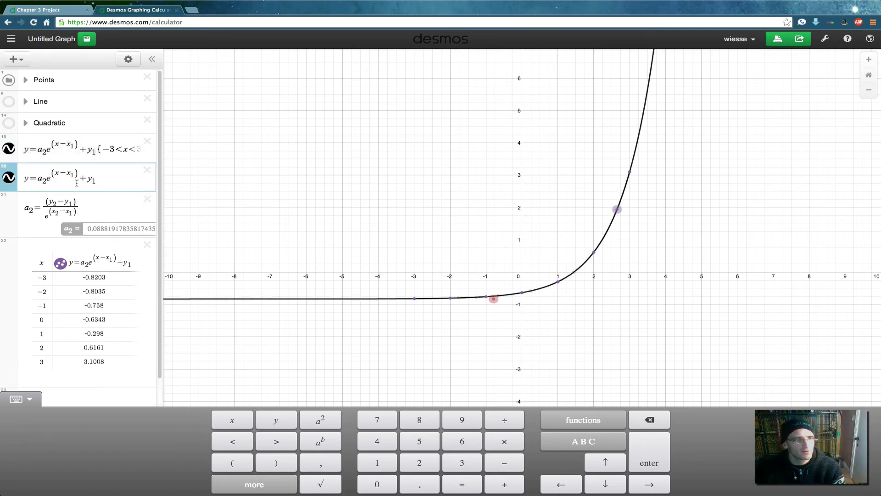
Step: Make the unrestricted exponential curve dashed and green, and place the restricted equation below it
{"action": "left_click", "coordinate": [13, 184]}
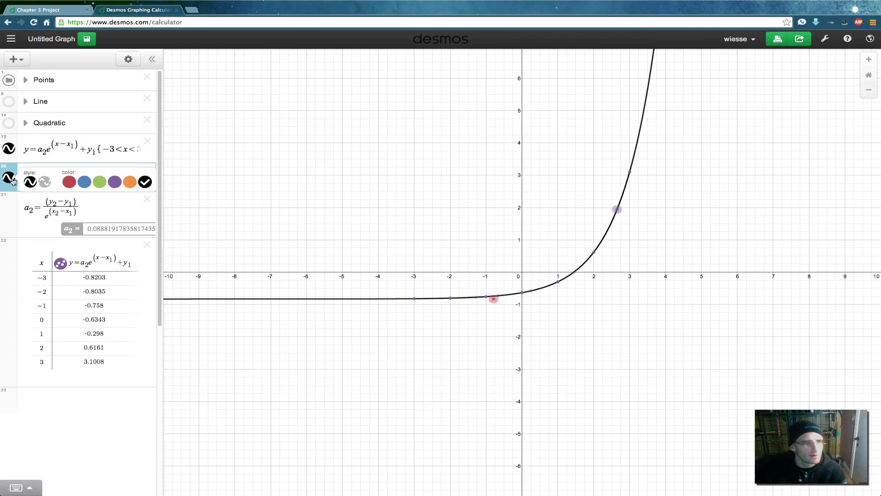
{"action": "left_click", "coordinate": [46, 184]}
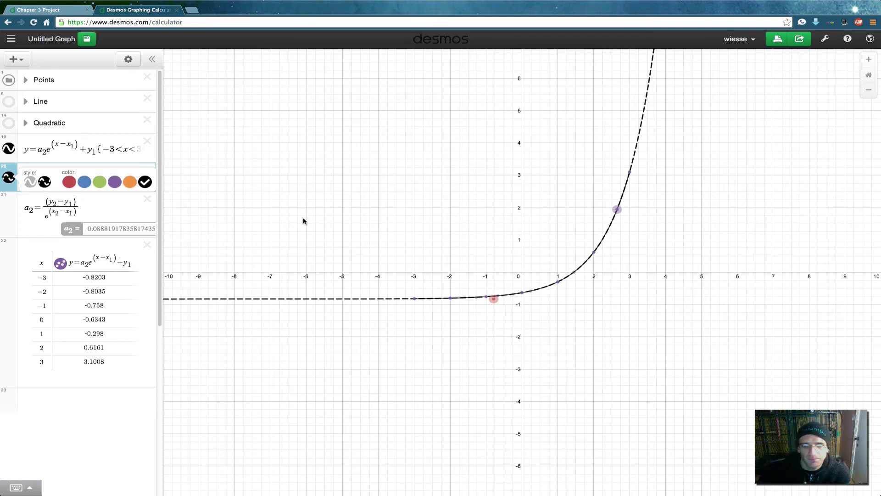
{"action": "left_click", "coordinate": [99, 181]}
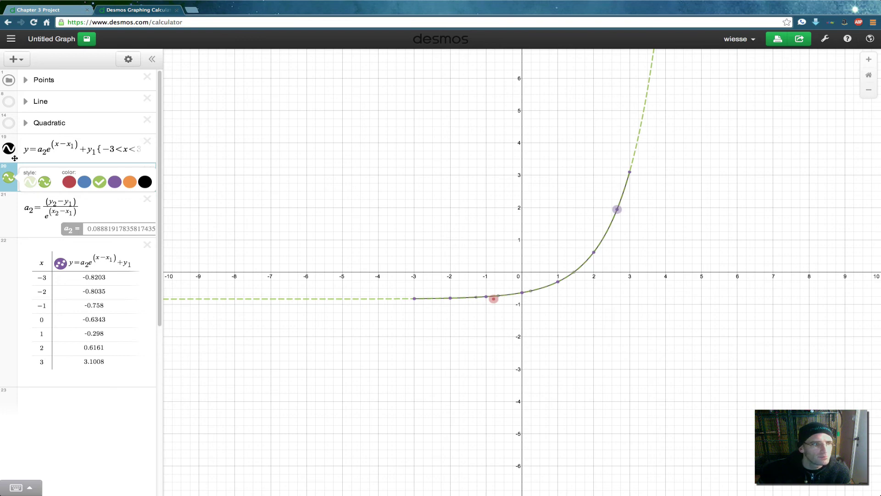
{"action": "left_click_drag", "start_coordinate": [15, 158], "coordinate": [11, 177]}
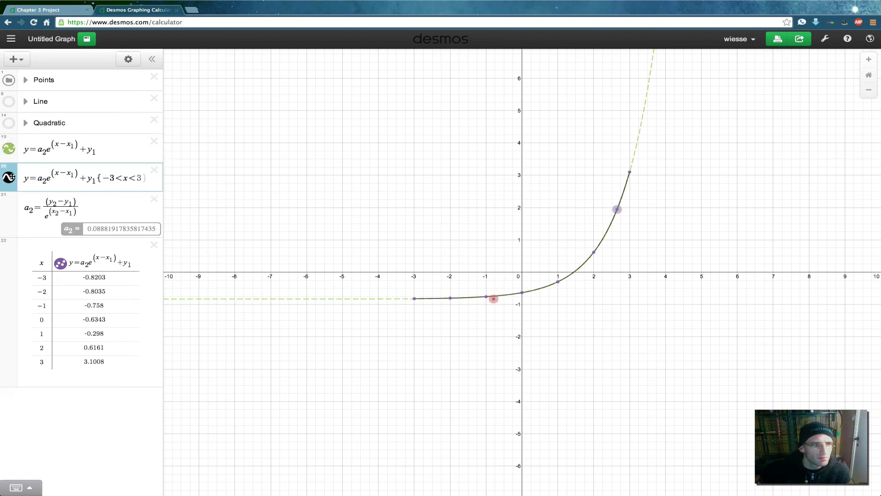
Step: Try several positions for the red point to test the exponential curves, leaving it at about (−1.5, −0.5)
{"action": "left_click", "coordinate": [474, 202]}
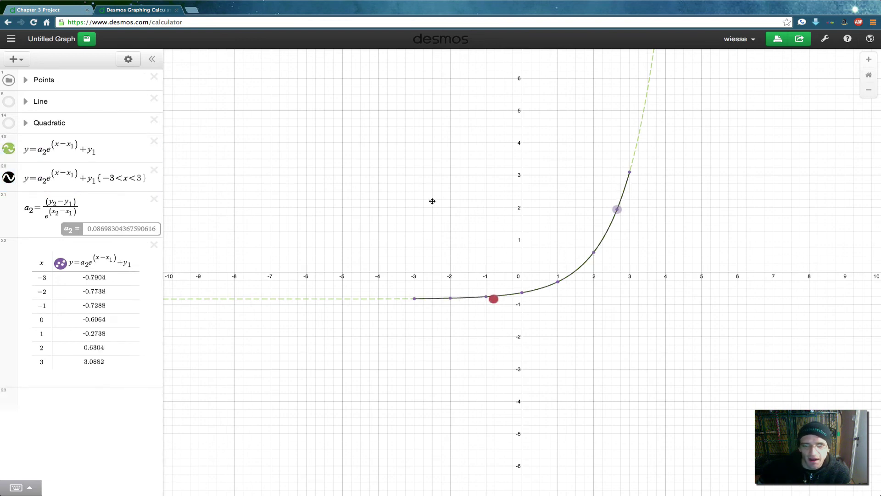
{"action": "left_click_drag", "start_coordinate": [432, 201], "coordinate": [392, 198]}
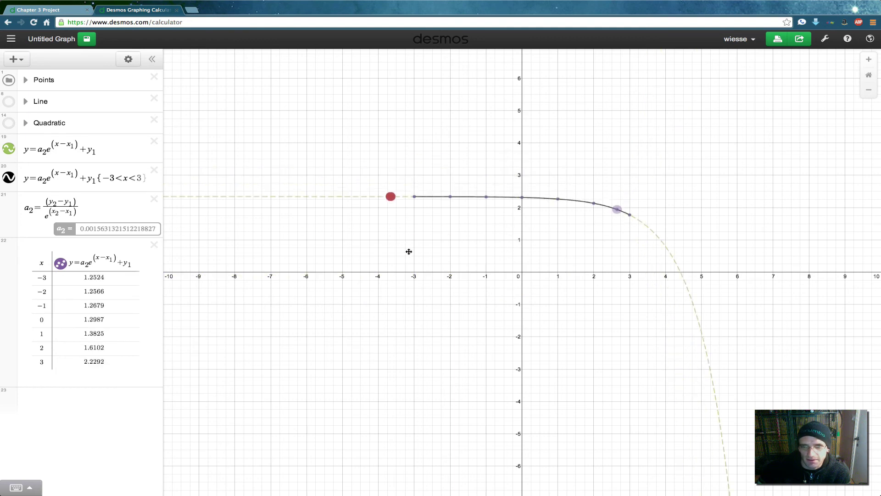
{"action": "left_click_drag", "start_coordinate": [409, 252], "coordinate": [459, 288]}
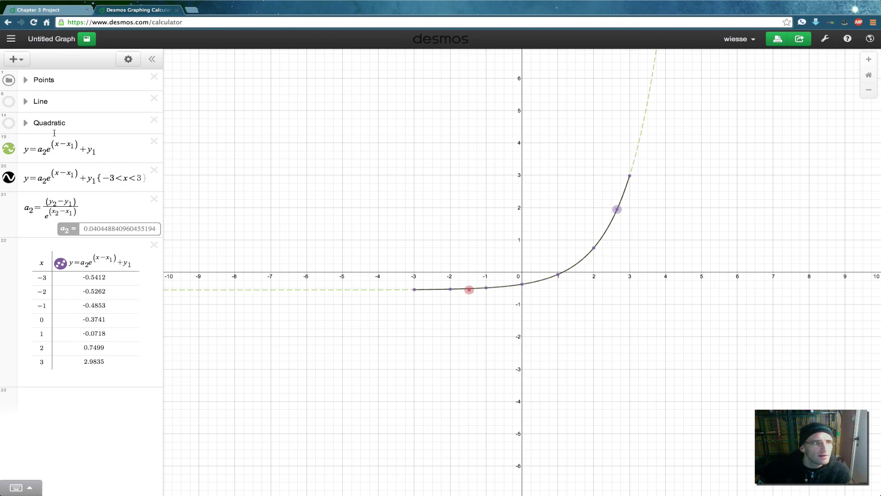
Step: Create a folder named Exponential and place it directly below the Quadratic folder
{"action": "left_click", "coordinate": [17, 58]}
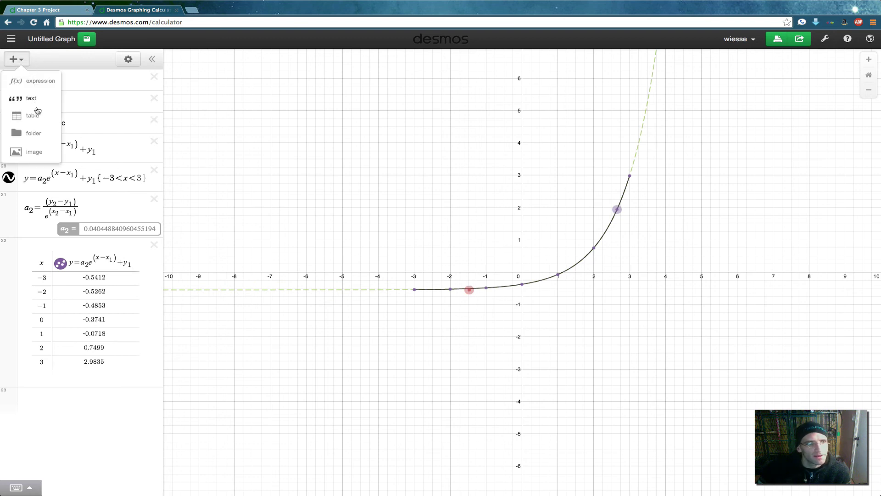
{"action": "left_click", "coordinate": [41, 134]}
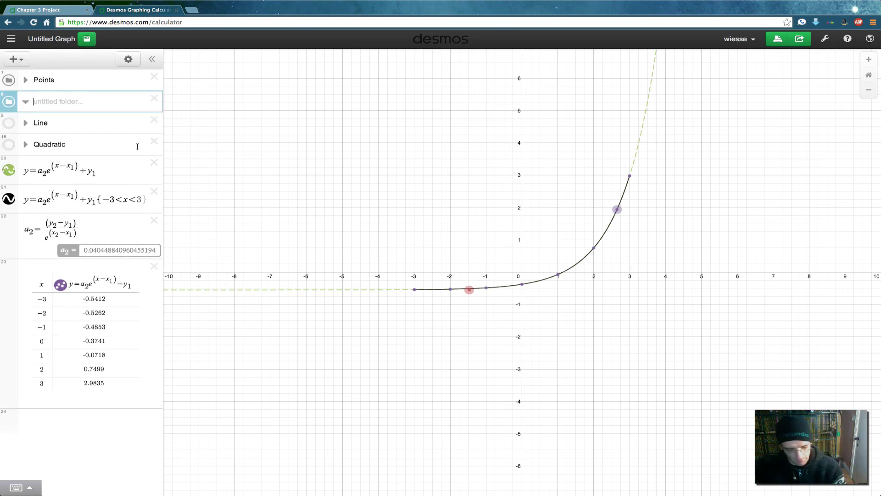
{"action": "type", "text": "Exponential"}
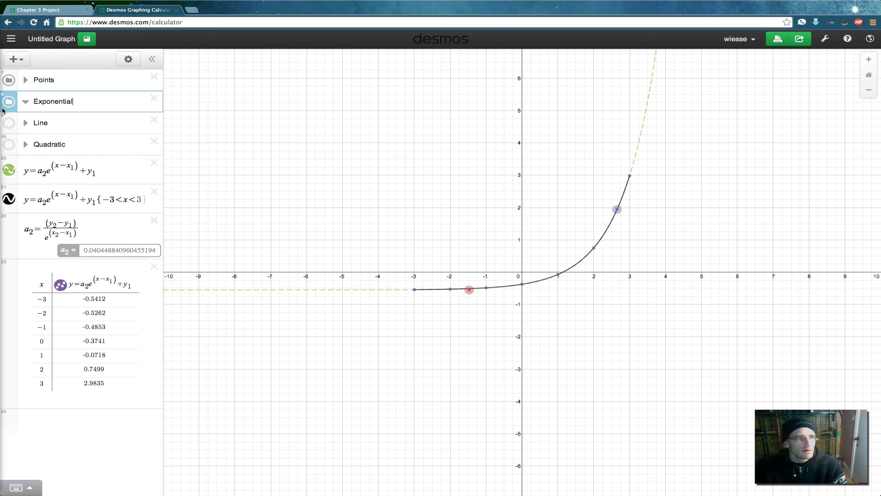
{"action": "left_click_drag", "start_coordinate": [14, 109], "coordinate": [18, 175]}
Step: Put the restricted exponential equation, the a_2 definition and the table into the Exponential folder, and collapse it
{"action": "left_click_drag", "start_coordinate": [14, 208], "coordinate": [18, 207]}
{"action": "left_click_drag", "start_coordinate": [25, 241], "coordinate": [29, 239]}
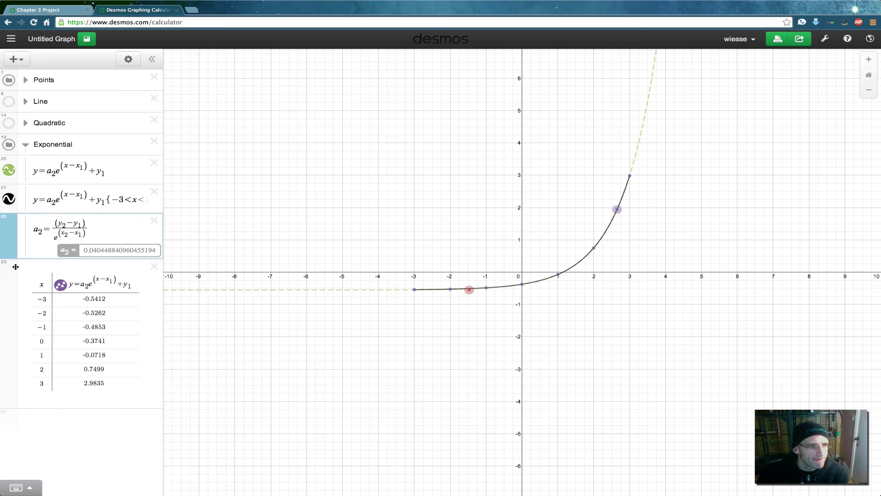
{"action": "left_click_drag", "start_coordinate": [11, 268], "coordinate": [29, 269]}
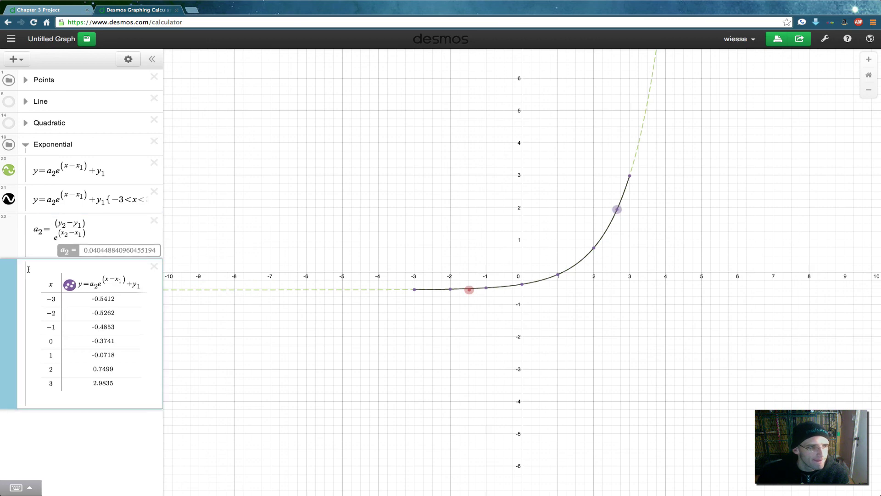
{"action": "left_click", "coordinate": [25, 144]}
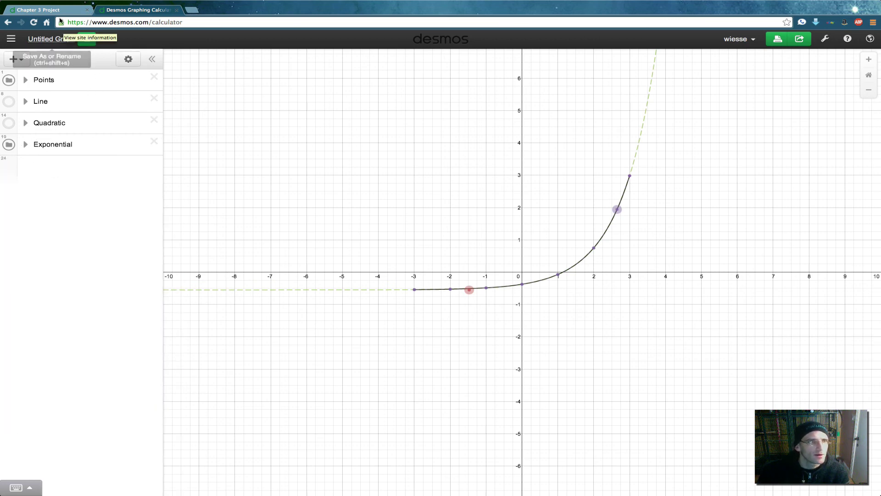
Step: Check the folder list in the Chapter 3 Project graph, and hide the Exponential folder's curves in the untitled graph
{"action": "left_click", "coordinate": [59, 10]}
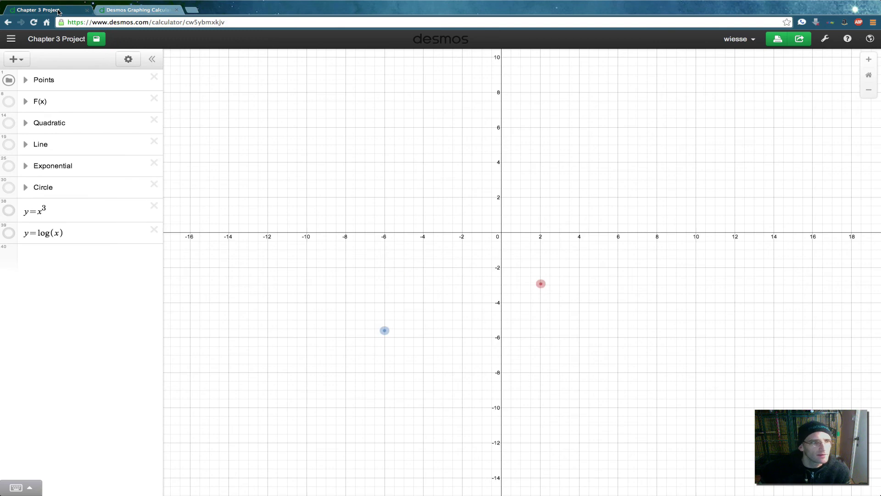
{"action": "left_click", "coordinate": [133, 10]}
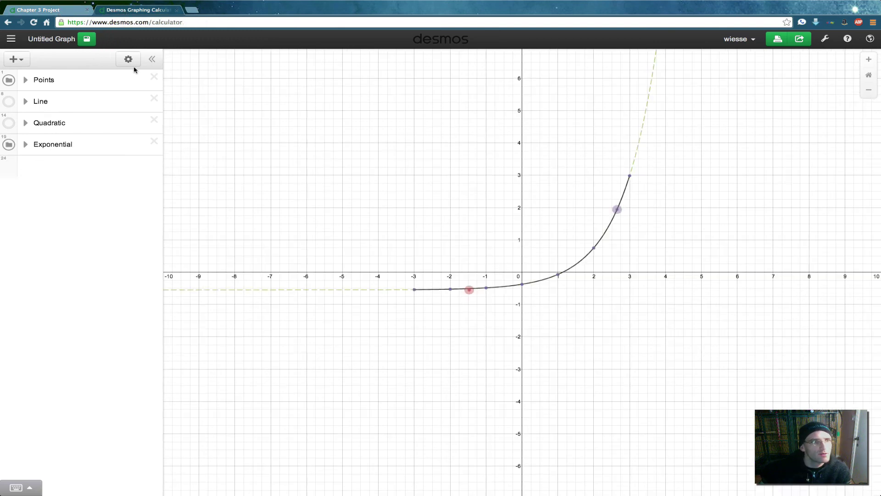
{"action": "left_click", "coordinate": [11, 145]}
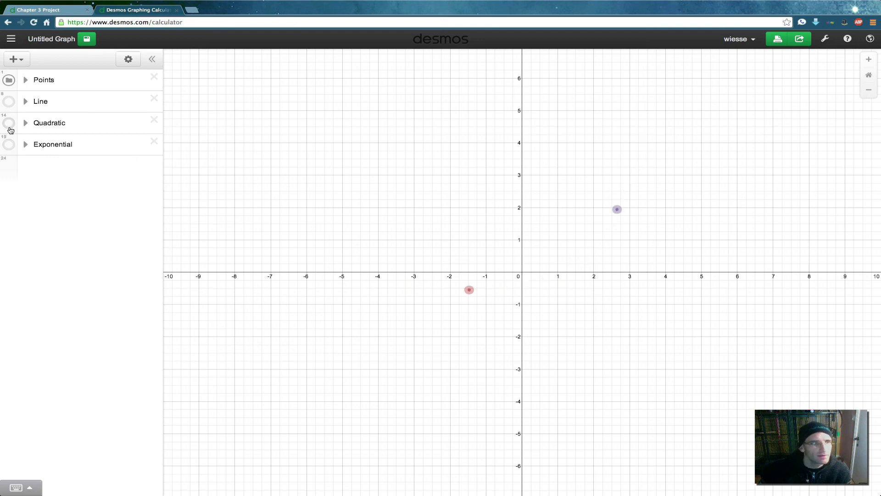
{"action": "left_click", "coordinate": [9, 124]}
{"action": "left_click", "coordinate": [9, 124]}
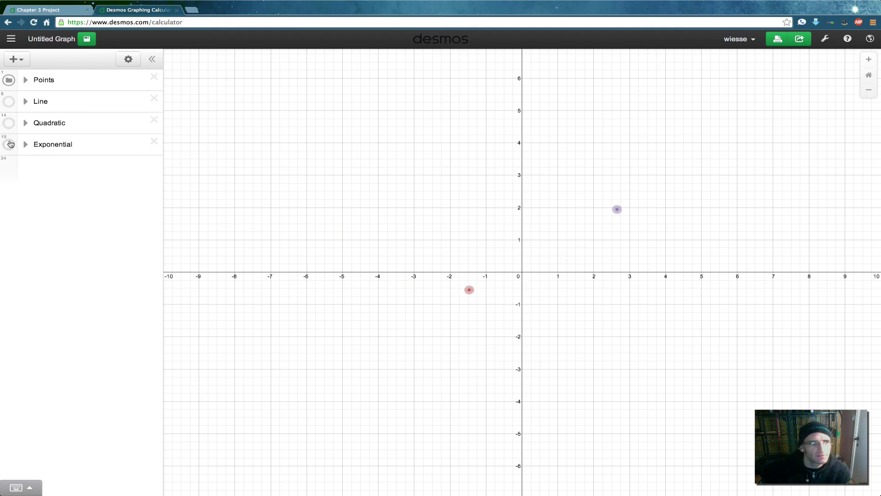
{"action": "left_click", "coordinate": [8, 145]}
{"action": "left_click", "coordinate": [8, 145]}
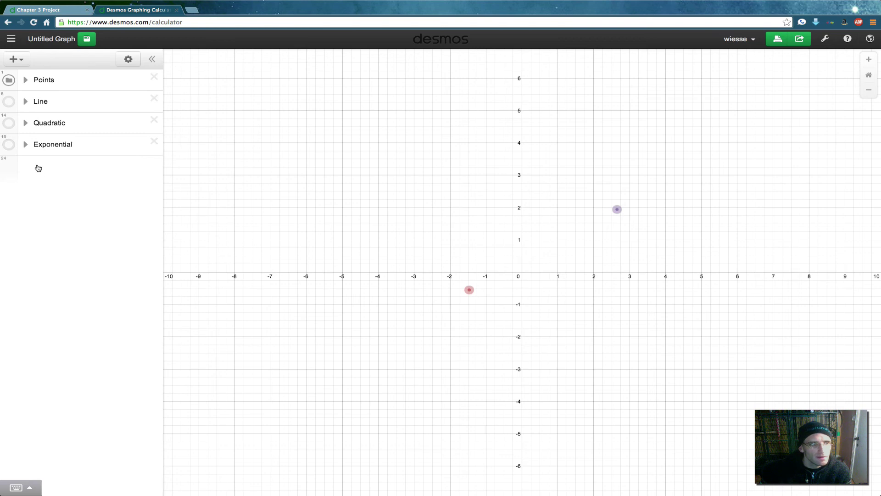
Step: Define f(x)=x^4−3x^3+sin(x) on a new line below the Exponential folder
{"action": "left_click", "coordinate": [38, 167]}
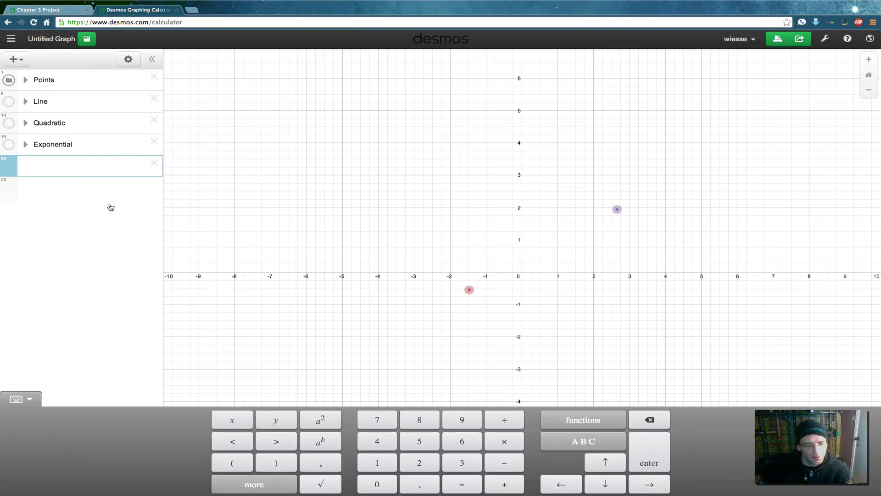
{"action": "type", "text": "f(x)"}
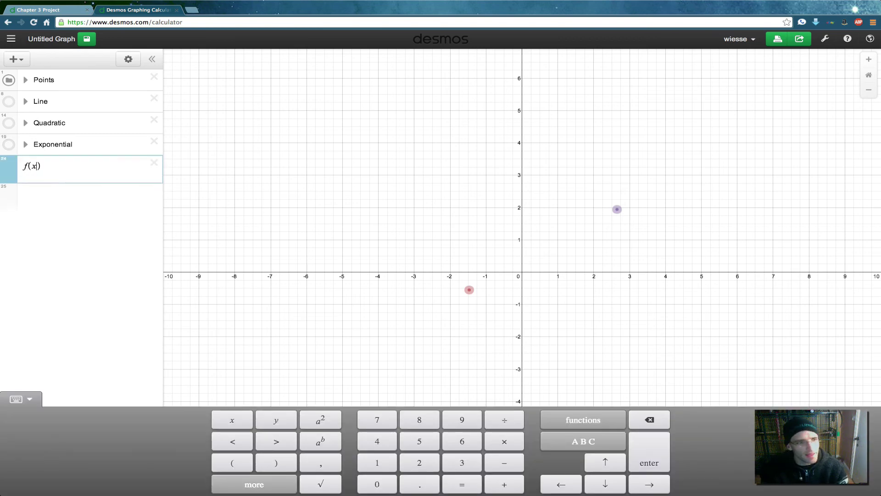
{"action": "type", "text": "="}
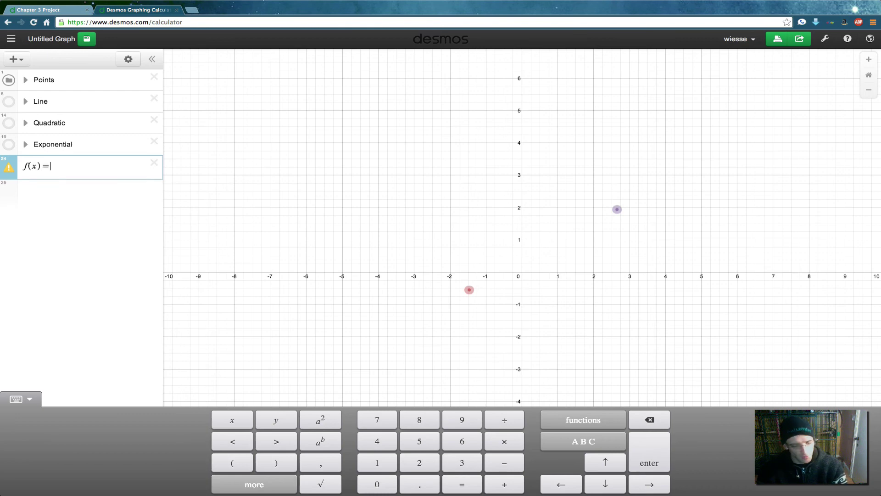
{"action": "type", "text": "x^4"}
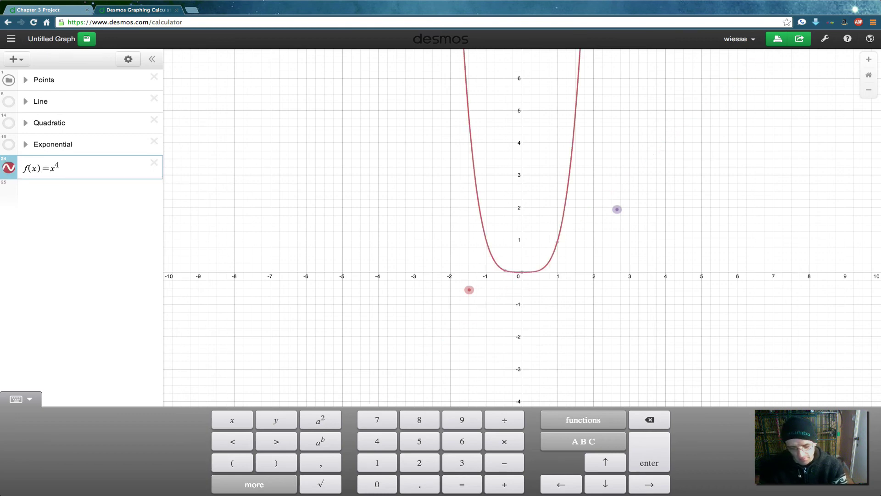
{"action": "type", "text": "-"}
{"action": "key", "text": "BackSpace"}
{"action": "type", "text": "-3"}
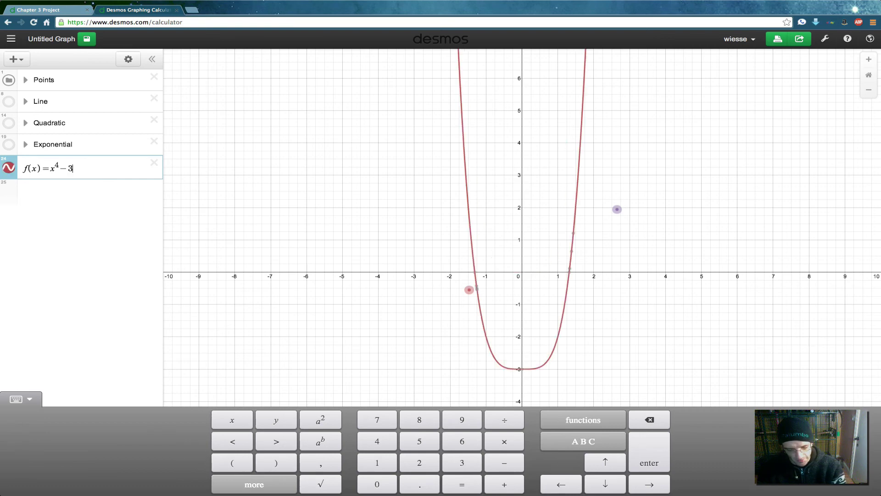
{"action": "type", "text": "x^3"}
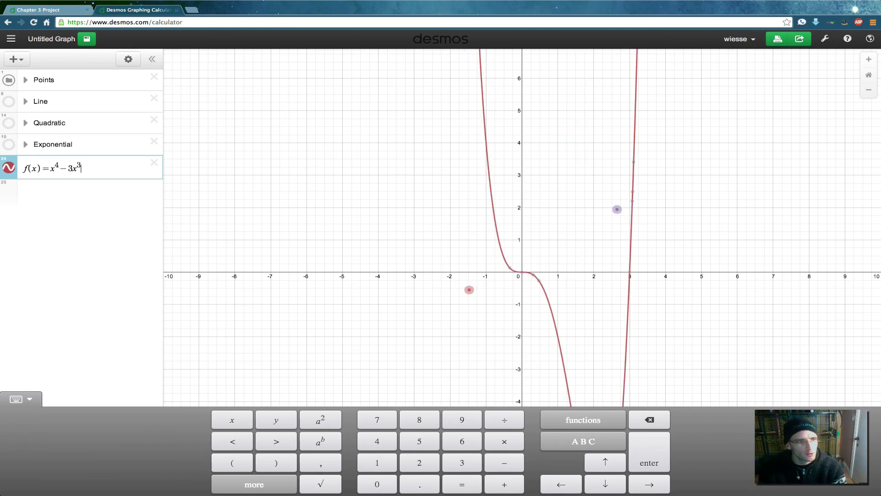
{"action": "type", "text": "+sin9"}
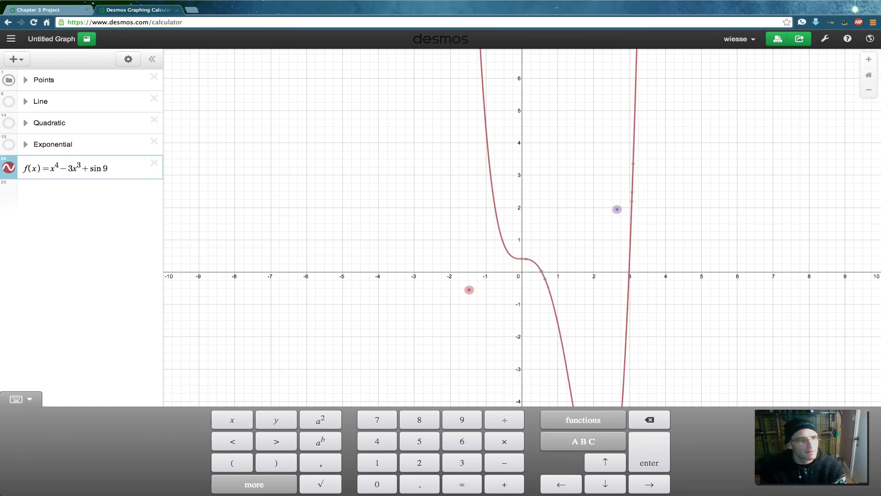
{"action": "key", "text": "BackSpace"}
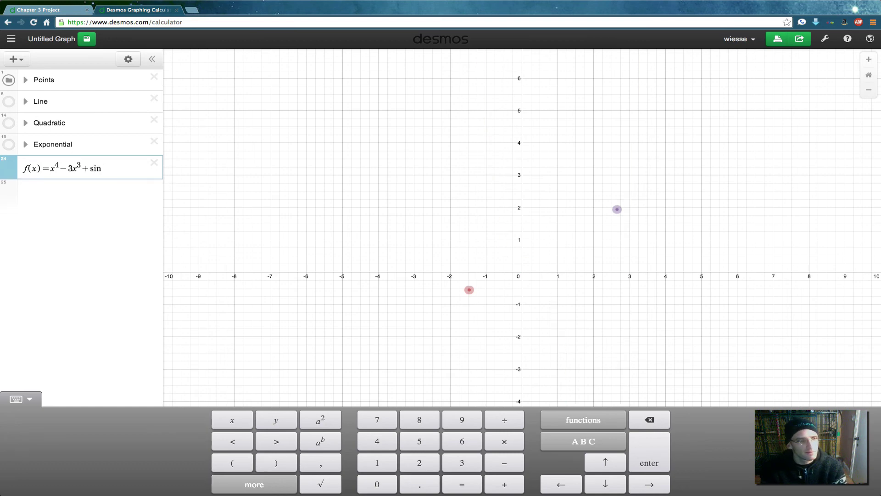
{"action": "type", "text": "(x"}
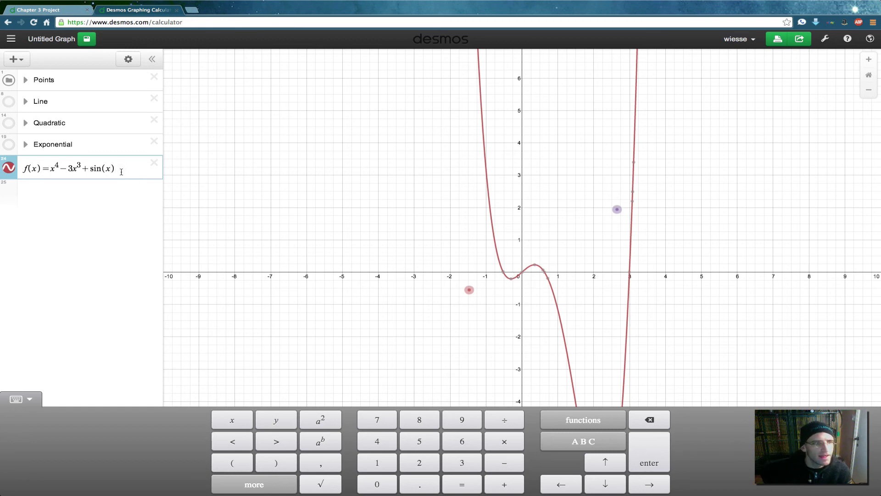
Step: Try to build a transformed copy of the function on the next line, entering a_3f(x−x_1)+
{"action": "key", "text": "Return"}
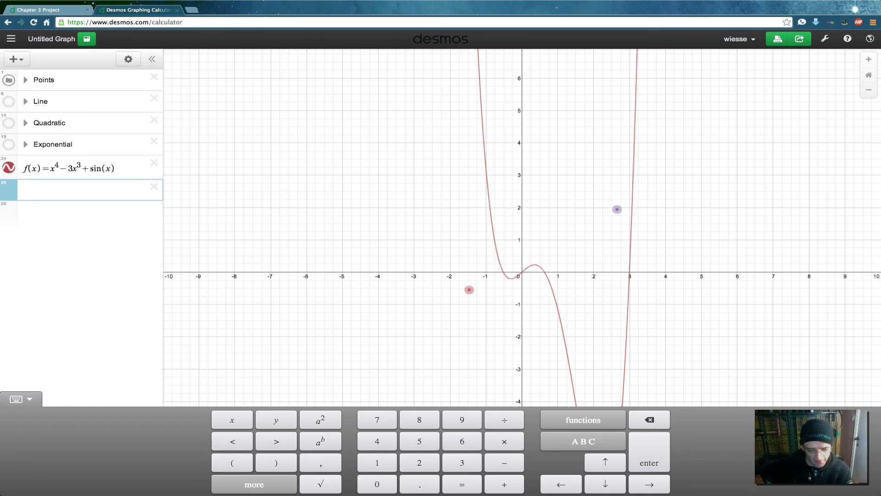
{"action": "type", "text": "f(x)"}
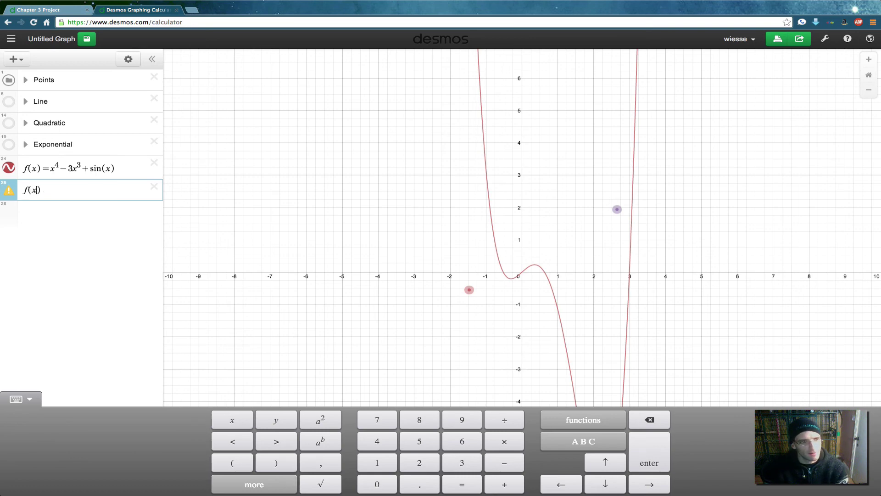
{"action": "type", "text": "-"}
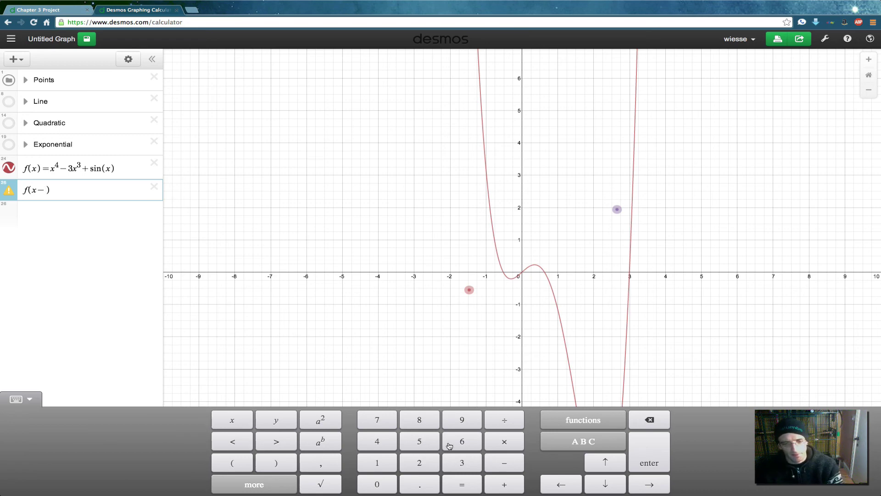
{"action": "left_click", "coordinate": [579, 443]}
{"action": "left_click", "coordinate": [309, 468]}
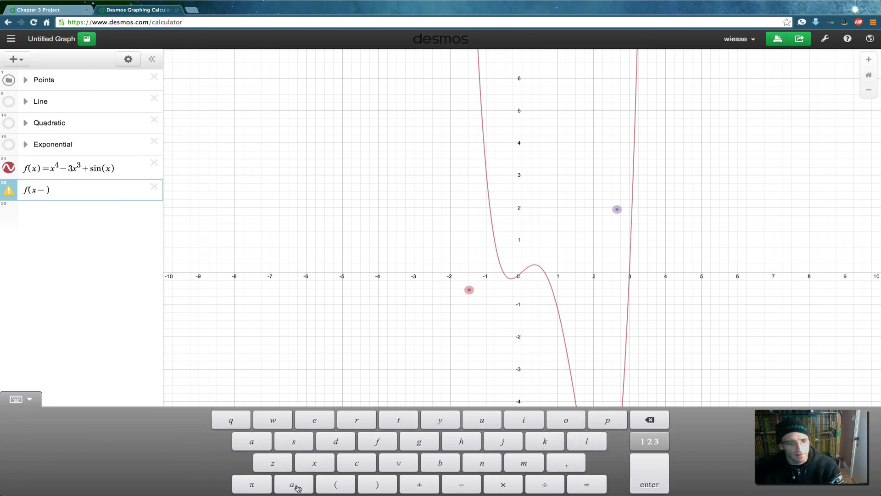
{"action": "left_click", "coordinate": [294, 485]}
{"action": "type", "text": "1"}
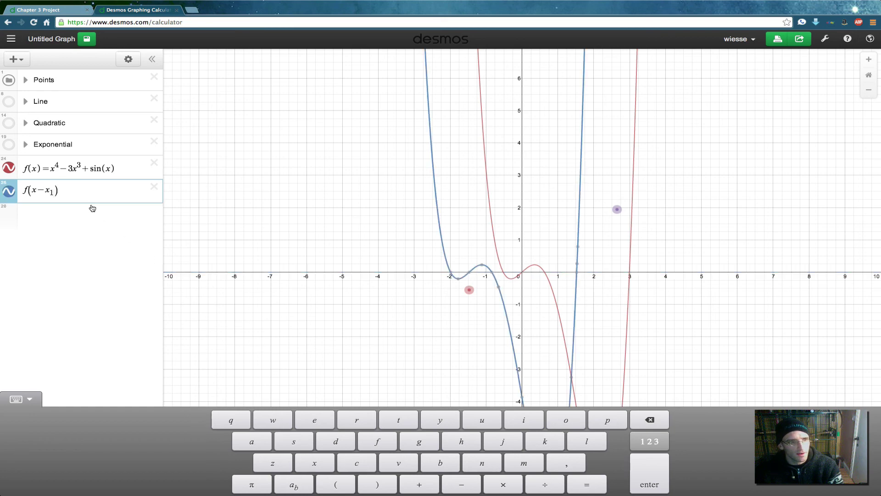
{"action": "left_click", "coordinate": [83, 196]}
{"action": "type", "text": "+"}
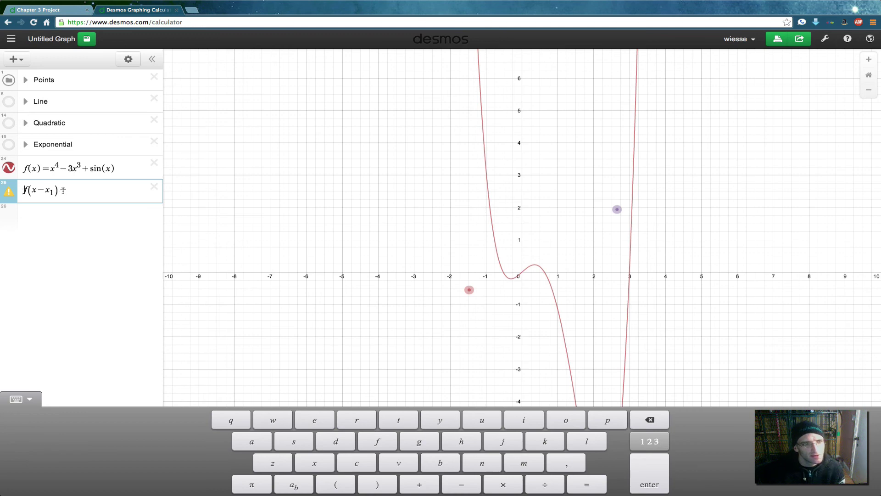
{"action": "type", "text": "a"}
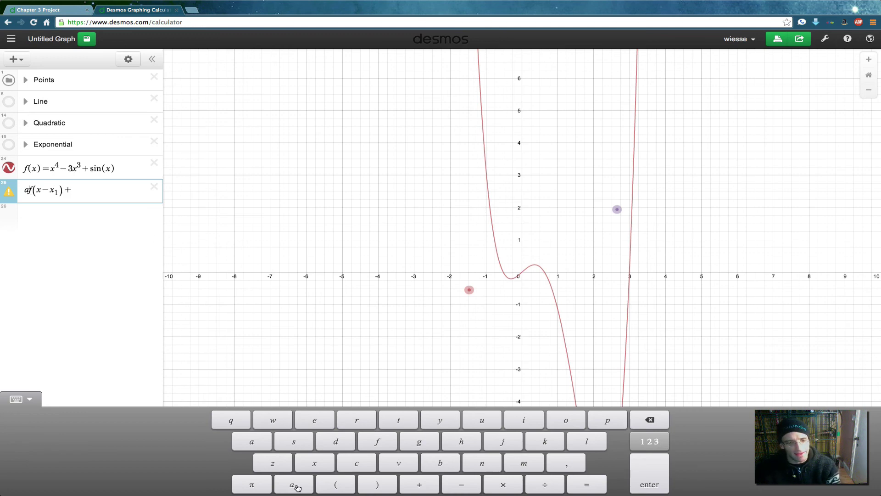
{"action": "type", "text": "3"}
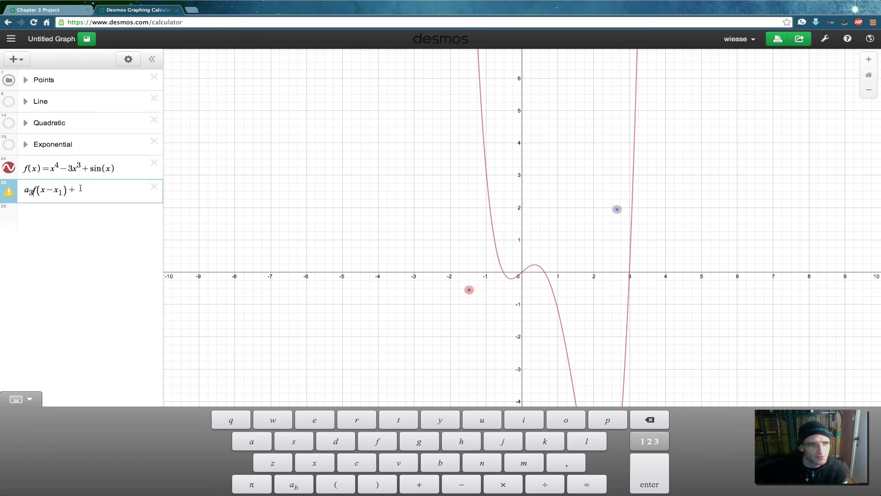
Step: Clear the incomplete transformed expression and replace the f(x) definition with x^3
{"action": "left_click_drag", "start_coordinate": [87, 189], "coordinate": [23, 190]}
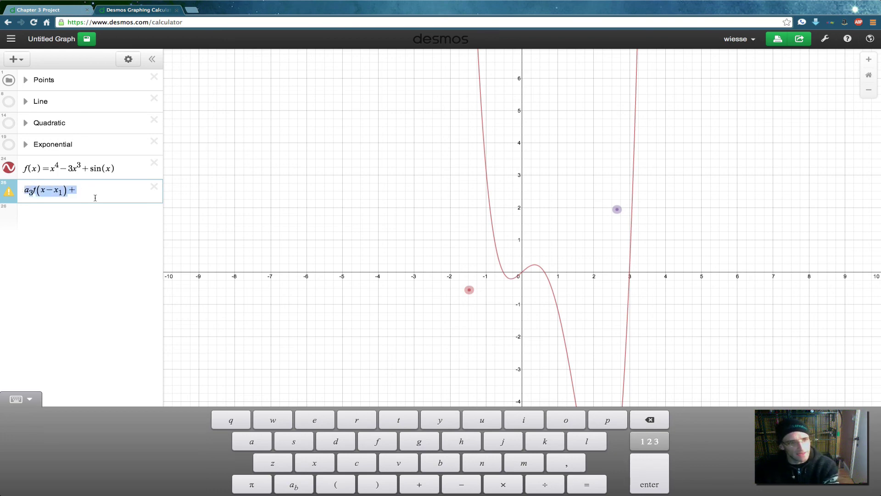
{"action": "key", "text": "BackSpace"}
{"action": "left_click_drag", "start_coordinate": [117, 171], "coordinate": [22, 170]}
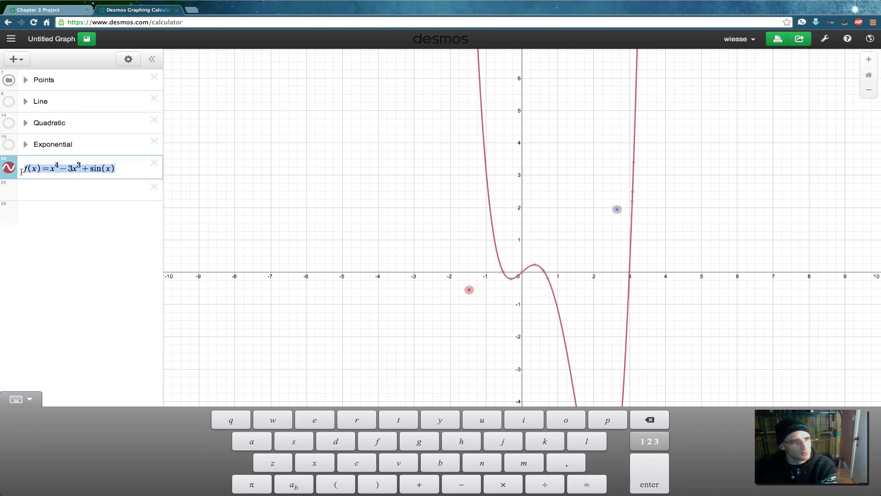
{"action": "key", "text": "BackSpace"}
{"action": "type", "text": "x"}
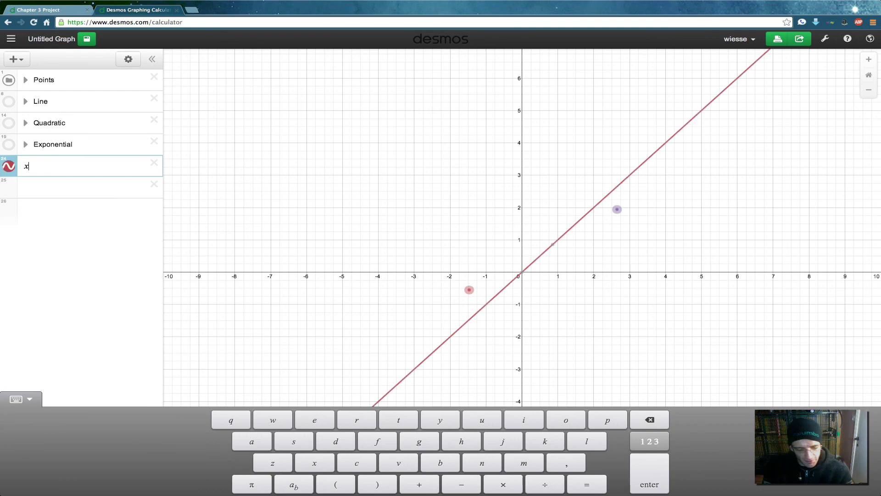
{"action": "type", "text": "^3"}
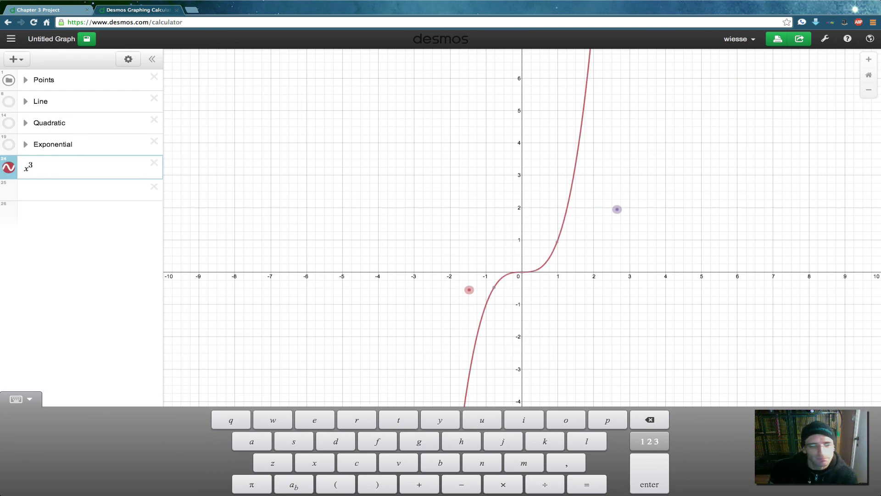
Step: Complete the cubic as y=x^3 and start a base-3 logarithm equation on the line below it
{"action": "type", "text": "y="}
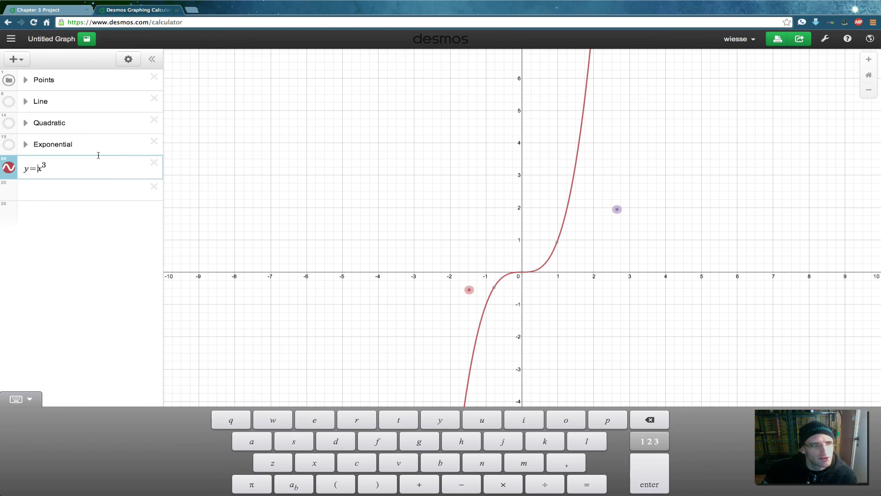
{"action": "left_click", "coordinate": [46, 190]}
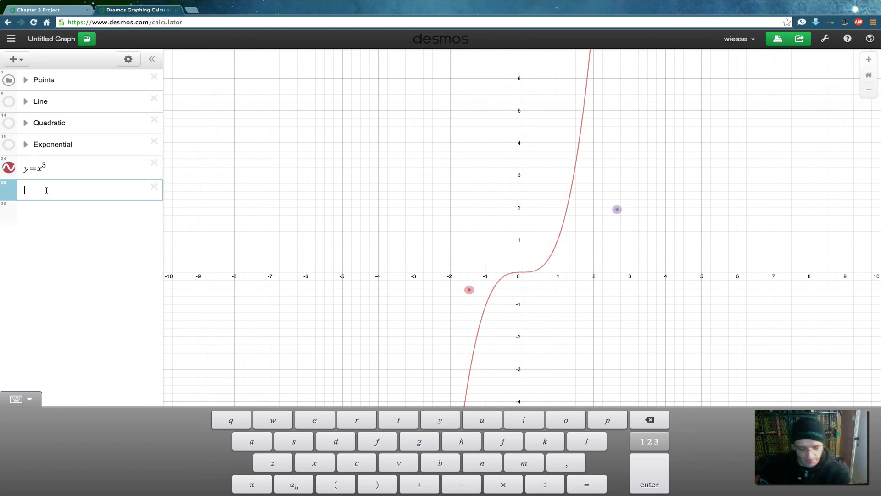
{"action": "type", "text": "y="}
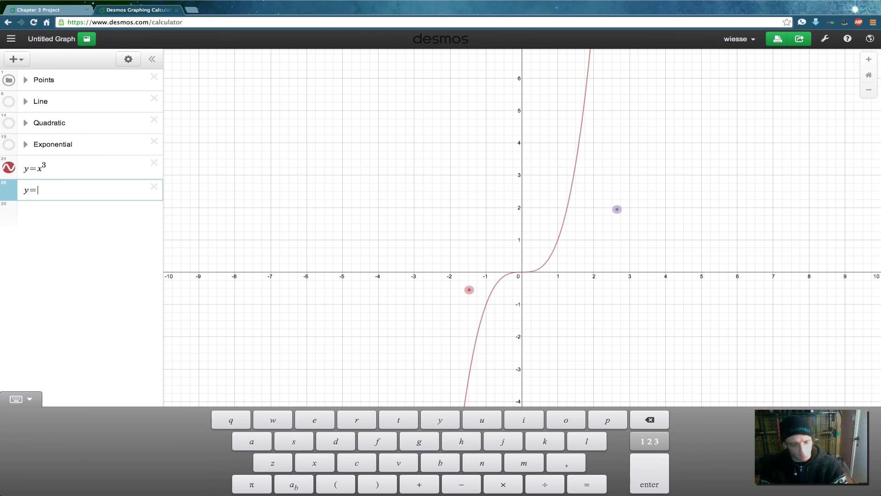
{"action": "type", "text": "log"}
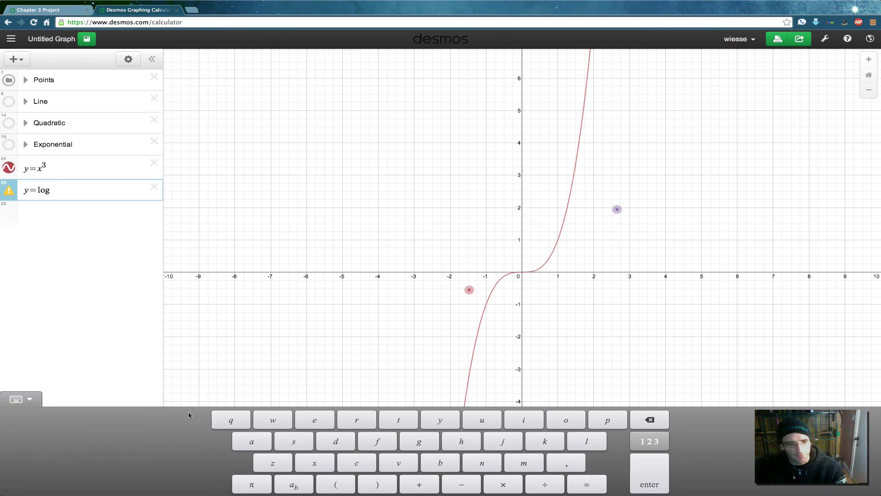
{"action": "left_click", "coordinate": [642, 442]}
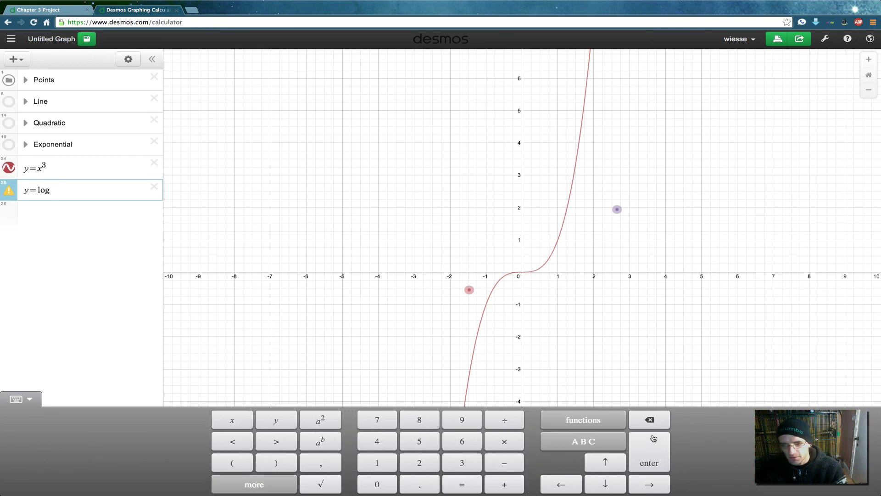
{"action": "left_click", "coordinate": [609, 422]}
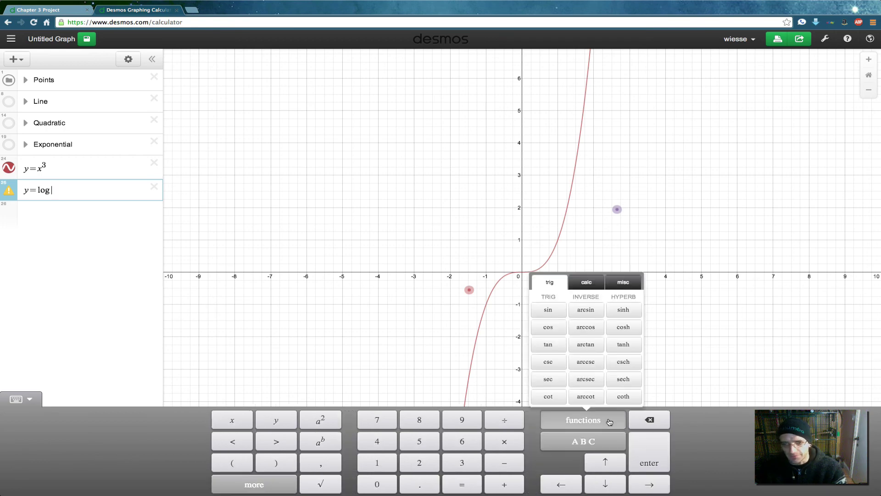
{"action": "left_click", "coordinate": [631, 283]}
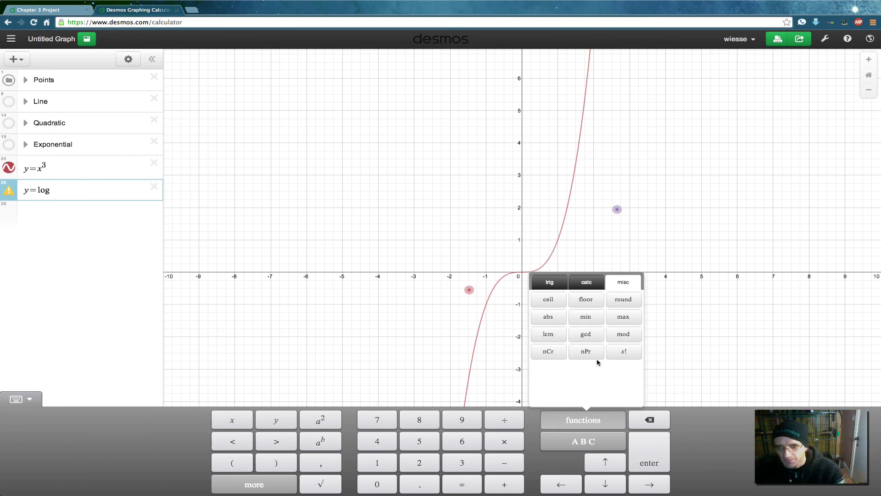
{"action": "left_click", "coordinate": [586, 282]}
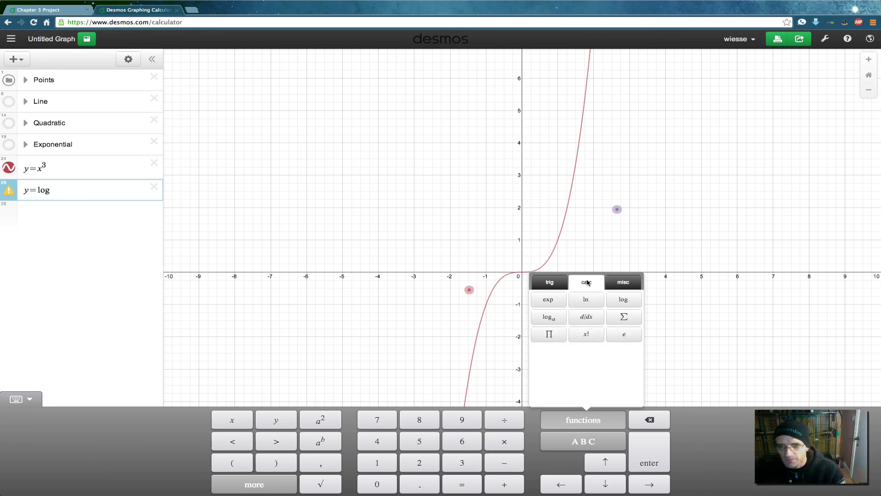
{"action": "left_click", "coordinate": [549, 317]}
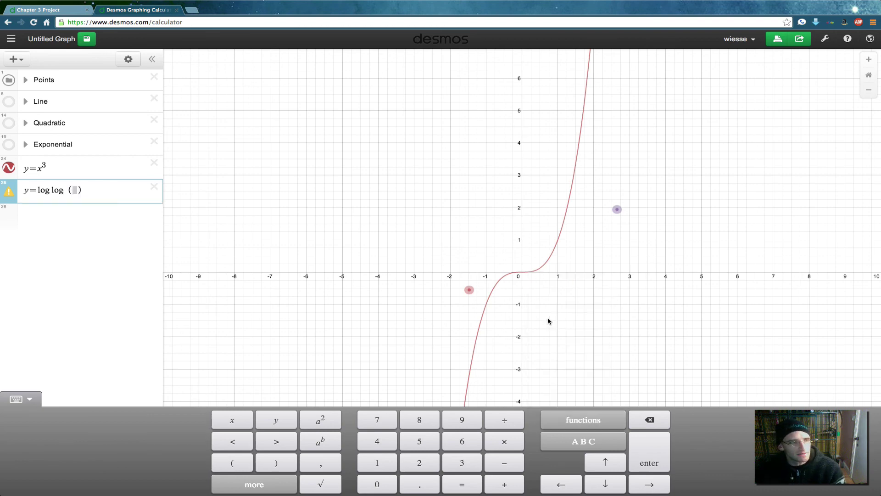
{"action": "type", "text": "3"}
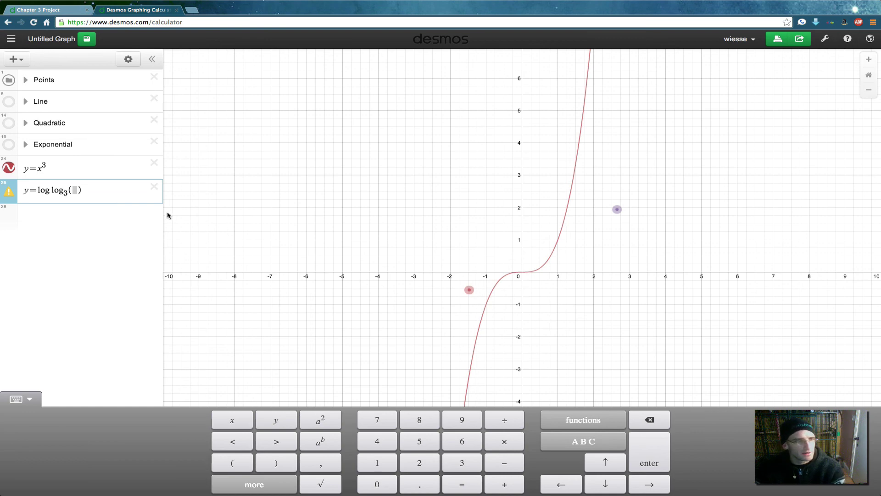
Step: Remove the duplicate log and enter x as the argument so the equation reads y=log_3(x)
{"action": "left_click", "coordinate": [51, 190]}
{"action": "key", "text": "BackSpace"}
{"action": "key", "text": "BackSpace"}
{"action": "key", "text": "BackSpace"}
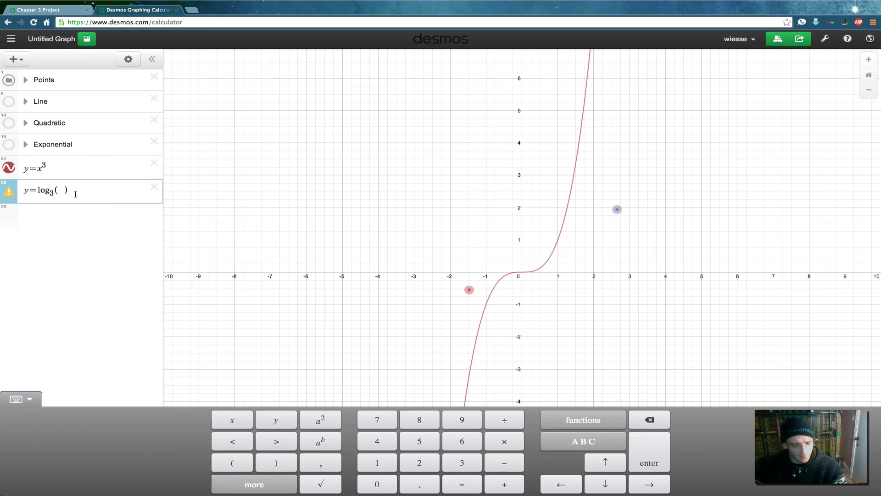
{"action": "type", "text": "x"}
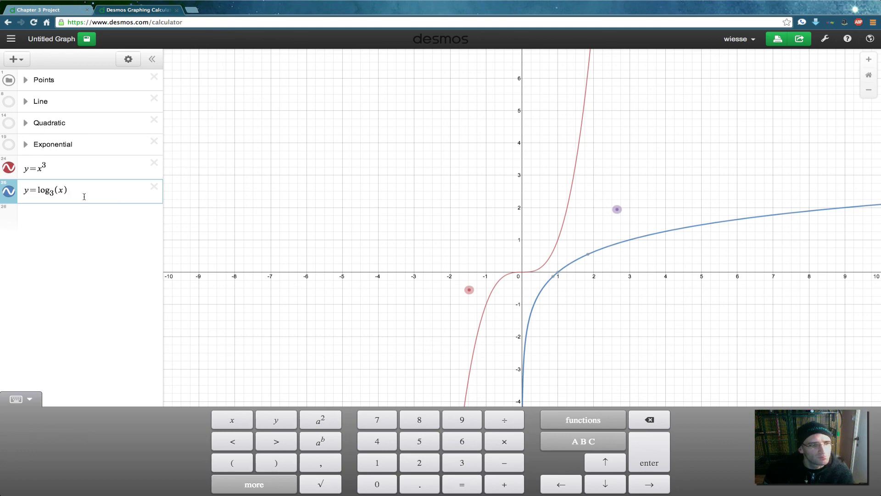
{"action": "key", "text": "Return"}
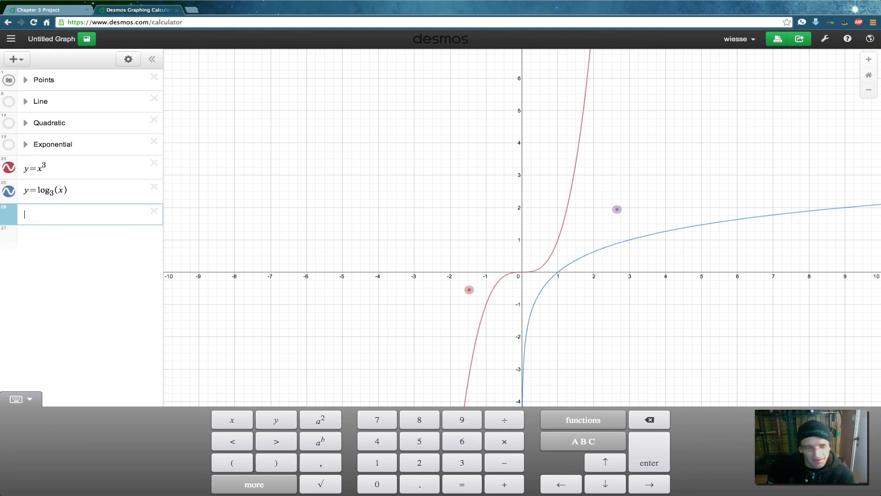
Step: Enter the circle equation r=x^2+y^2 on the line below the logarithm
{"action": "type", "text": "r="}
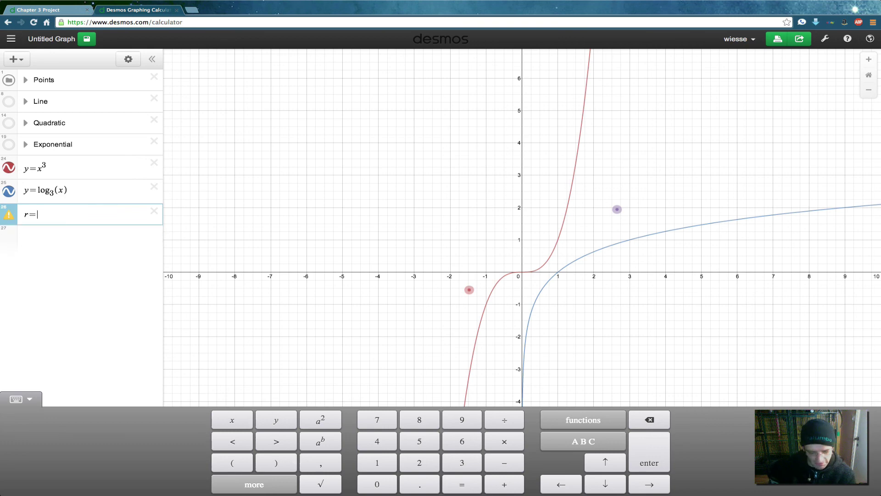
{"action": "type", "text": "x^2"}
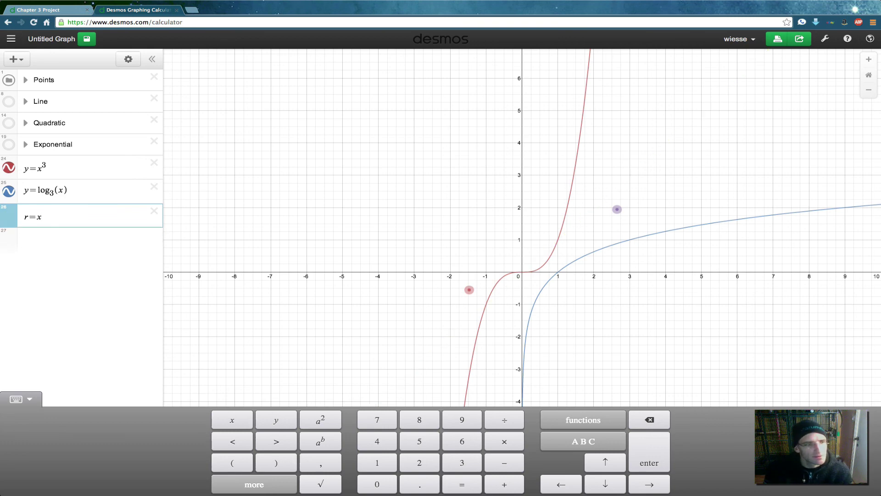
{"action": "type", "text": "+y"}
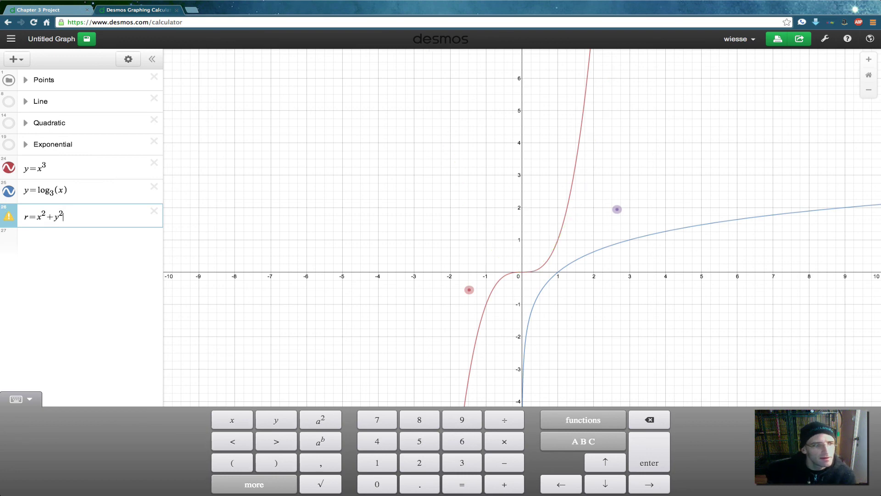
{"action": "type", "text": "^2"}
{"action": "key", "text": "Return"}
{"action": "key", "text": "BackSpace"}
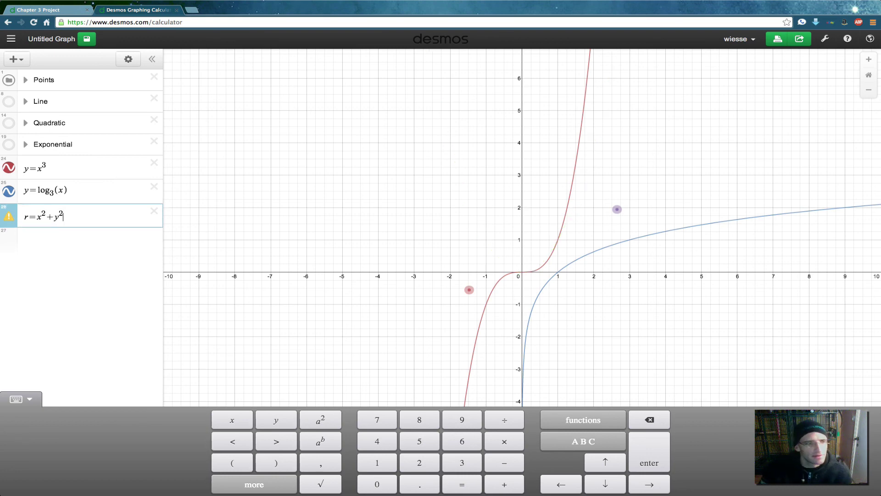
Step: Add parentheses around x and y in the circle equation to make it r=(x)^2+(y)^2
{"action": "key", "text": "Left"}
{"action": "key", "text": "Left"}
{"action": "key", "text": "Left"}
{"action": "key", "text": "Left"}
{"action": "type", "text": "("}
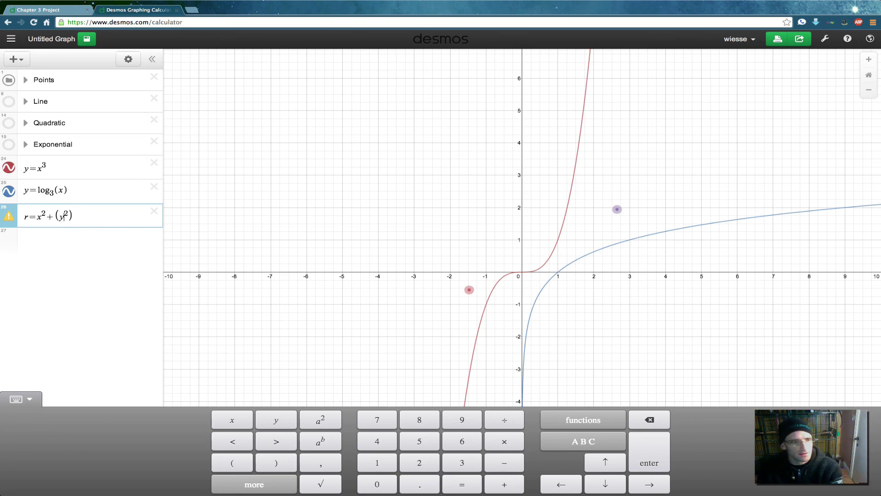
{"action": "key", "text": "Right"}
{"action": "type", "text": ")^2"}
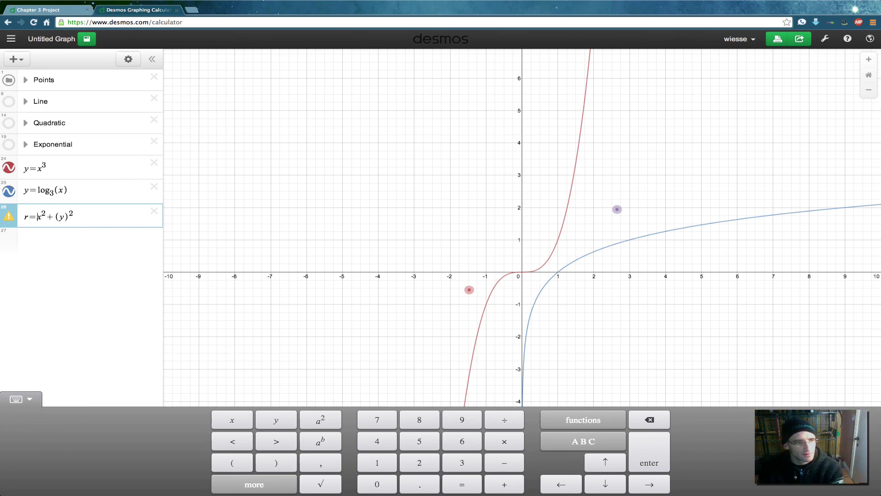
{"action": "type", "text": "+("}
{"action": "key", "text": "Right"}
{"action": "type", "text": ")"}
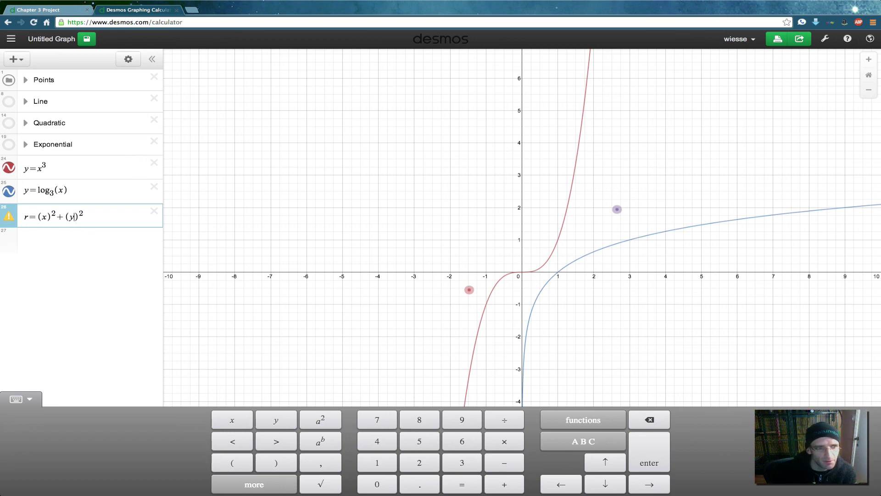
{"action": "key", "text": "Return"}
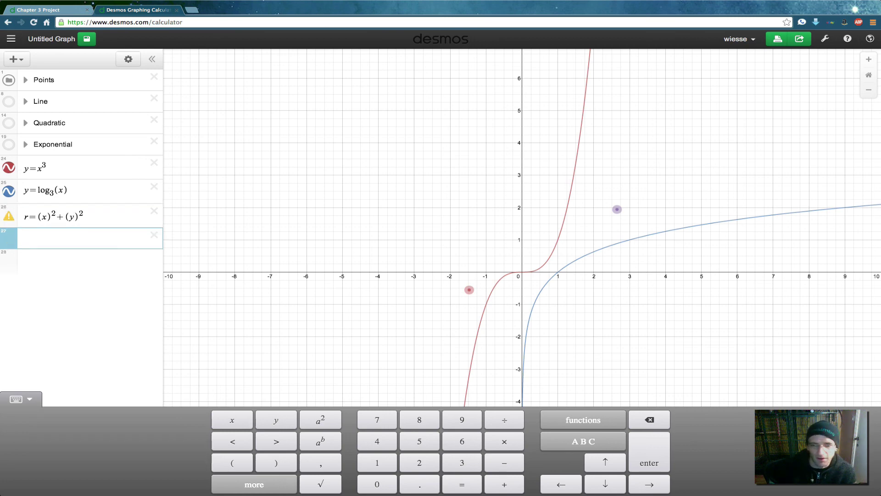
Step: Move the red point to about (−0.75, 1.4) and the purple point to about (3.9, −2.4)
{"action": "left_click_drag", "start_coordinate": [469, 289], "coordinate": [495, 227]}
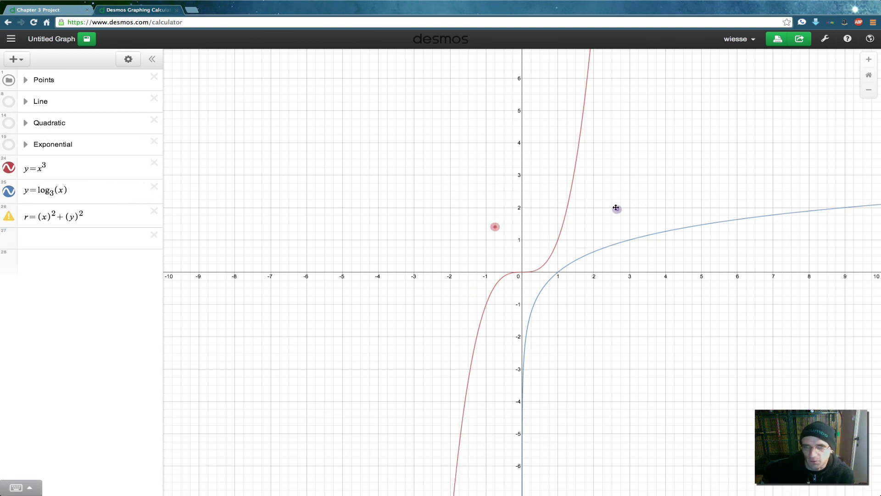
{"action": "left_click_drag", "start_coordinate": [615, 207], "coordinate": [662, 349]}
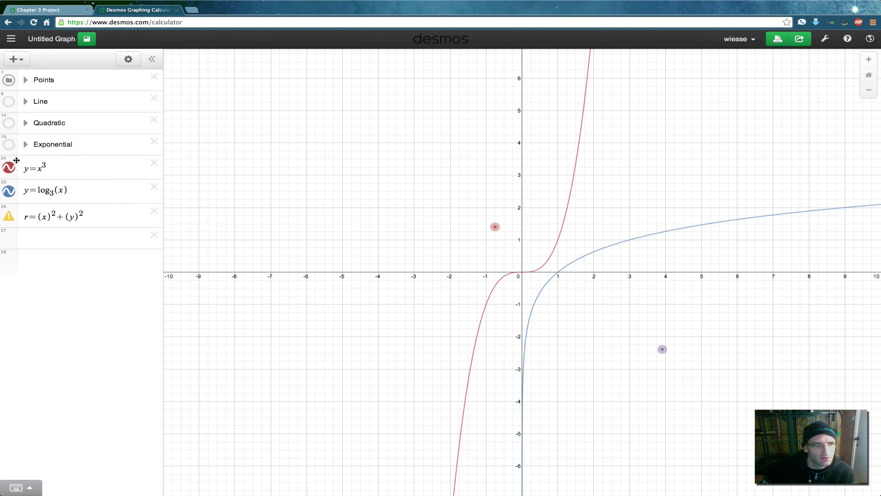
Step: Delete the circle, logarithm and cubic equations below the Exponential folder
{"action": "left_click", "coordinate": [85, 217]}
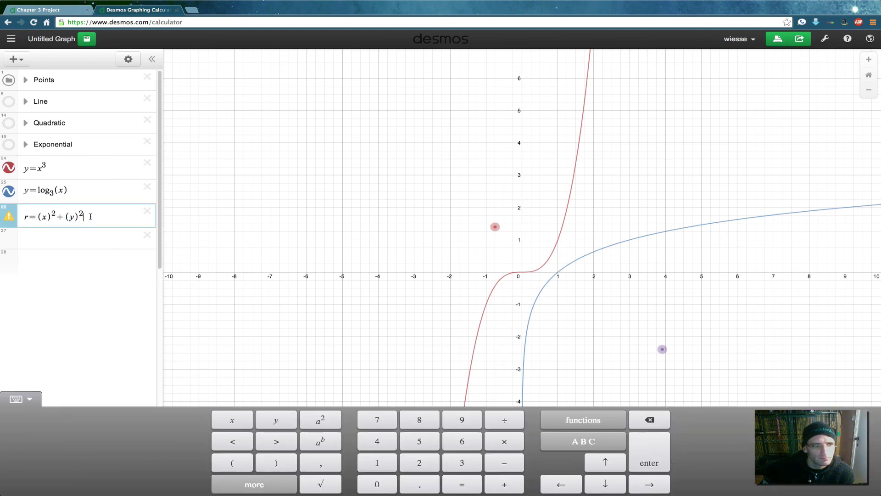
{"action": "key", "text": "shift+Left"}
{"action": "key", "text": "shift+Left"}
{"action": "key", "text": "shift+Left"}
{"action": "key", "text": "shift+Left"}
{"action": "key", "text": "shift+Left"}
{"action": "key", "text": "shift+Left"}
{"action": "key", "text": "shift+Left"}
{"action": "key", "text": "shift+Left"}
{"action": "key", "text": "shift+Left"}
{"action": "key", "text": "shift+Left"}
{"action": "key", "text": "shift+Left"}
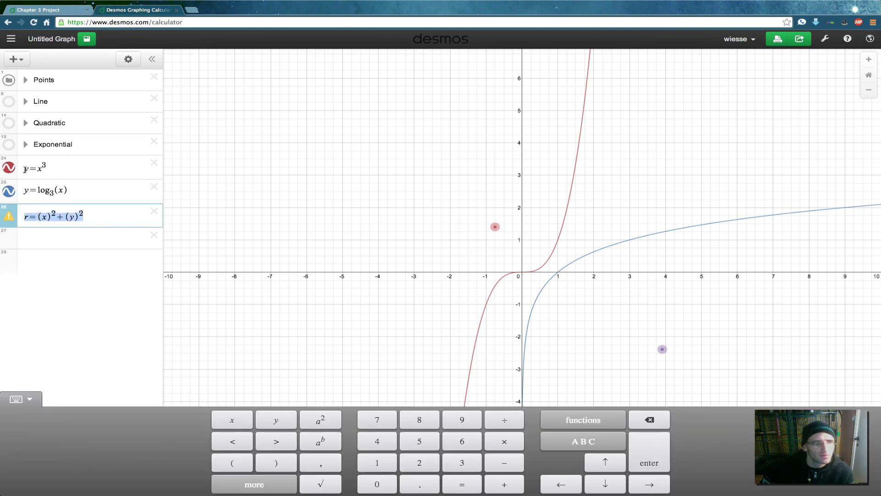
{"action": "left_click", "coordinate": [155, 211]}
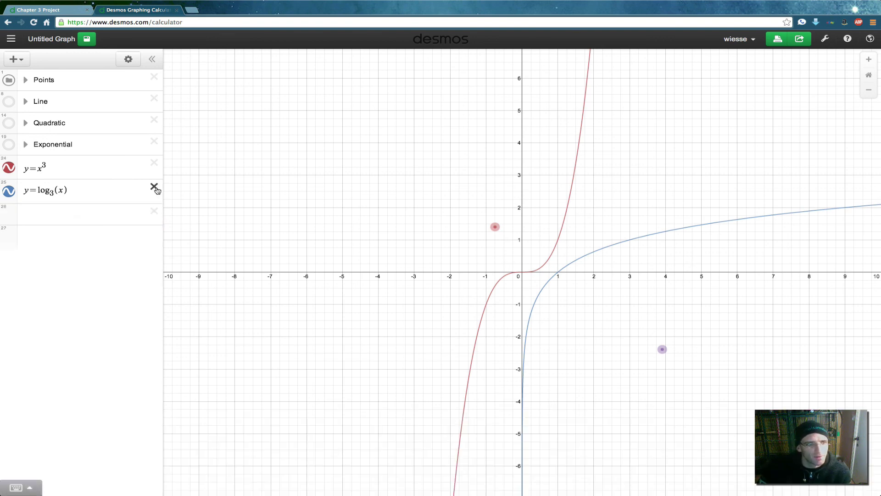
{"action": "left_click", "coordinate": [155, 187]}
{"action": "left_click", "coordinate": [155, 164]}
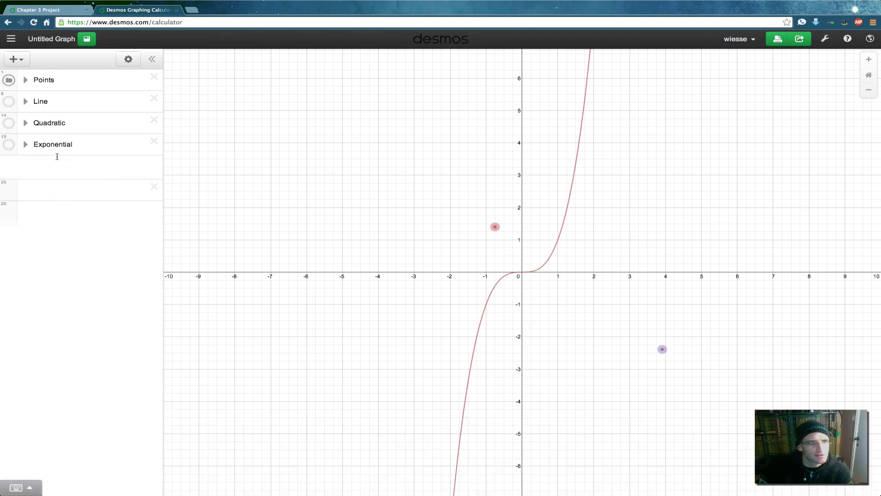
Step: Expand the Exponential folder and change its first equation to the inequality y>a_2e^(x−x_1)+y_1
{"action": "left_click", "coordinate": [25, 145]}
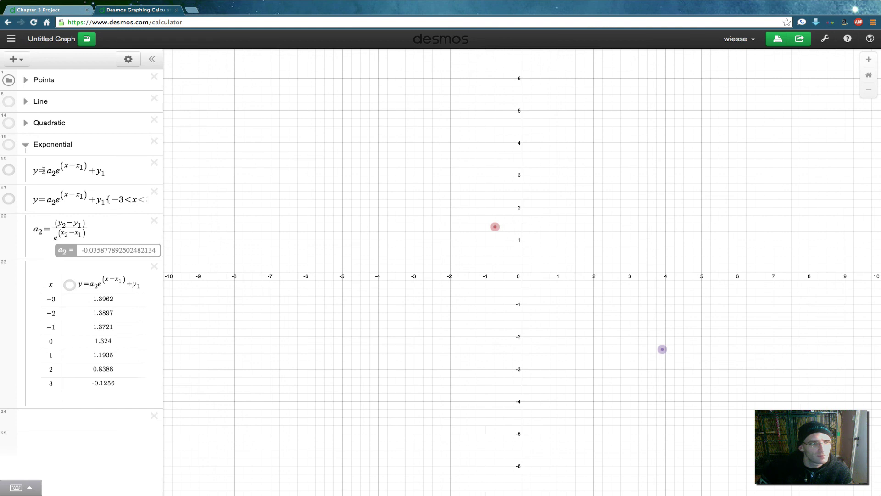
{"action": "left_click", "coordinate": [44, 170]}
{"action": "key", "text": "BackSpace"}
{"action": "type", "text": ">"}
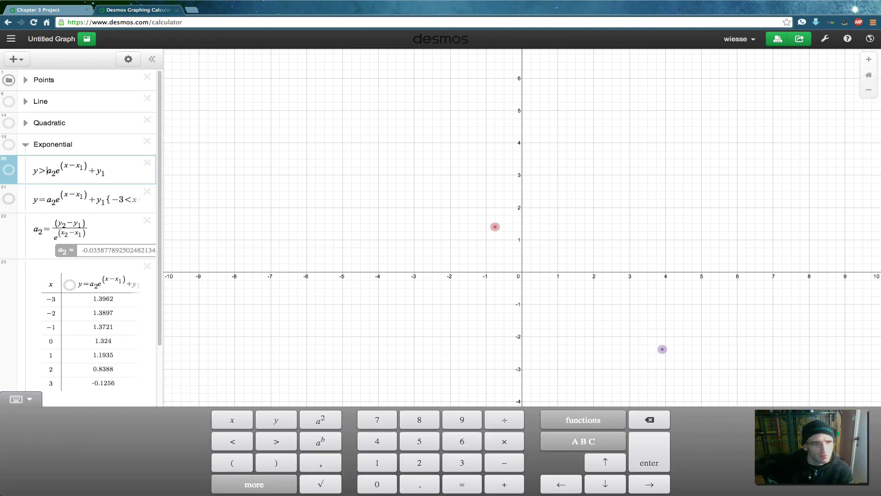
Step: Show the Exponential folder's graphs and move the red point to about (1.3, −3.2)
{"action": "left_click", "coordinate": [11, 146]}
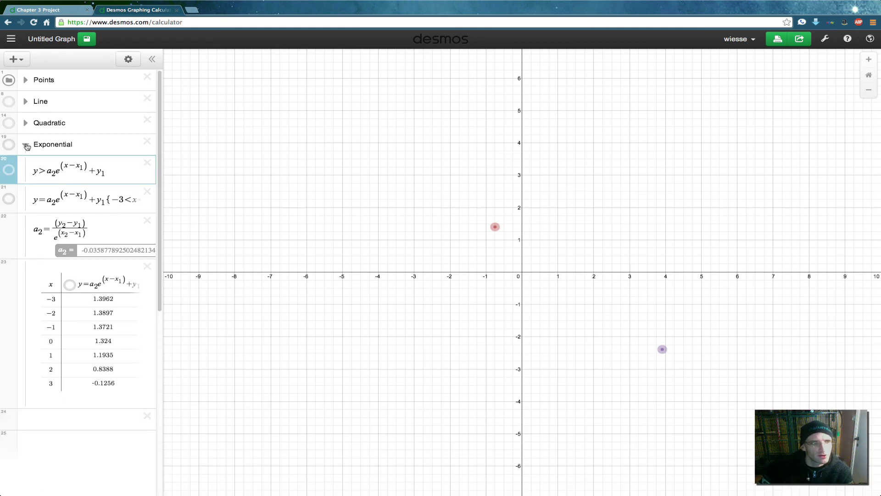
{"action": "mouse_move", "coordinate": [494, 225]}
{"action": "left_mouse_down"}
{"action": "mouse_move", "coordinate": [473, 304]}
{"action": "mouse_move", "coordinate": [472, 352]}
{"action": "mouse_move", "coordinate": [497, 380]}
{"action": "mouse_move", "coordinate": [569, 376]}
{"action": "left_mouse_up"}
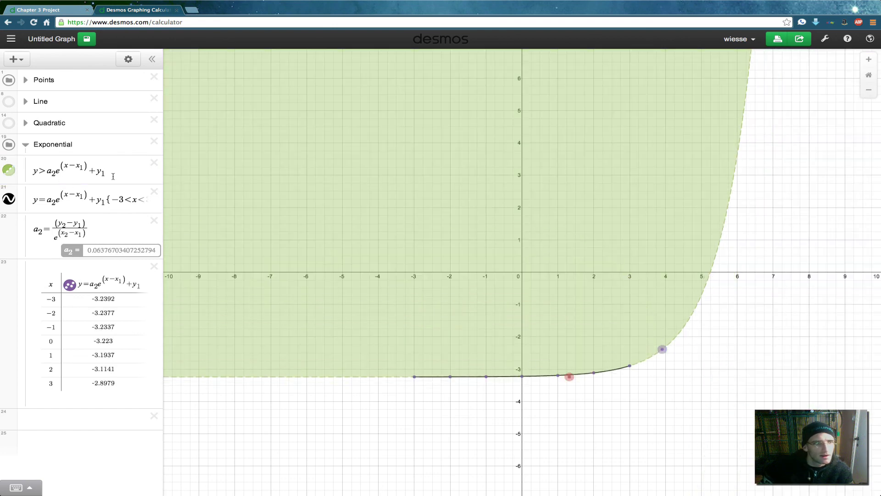
Step: Change the exponential equation restricted to −3<x<3 into a y< inequality
{"action": "left_click", "coordinate": [42, 202]}
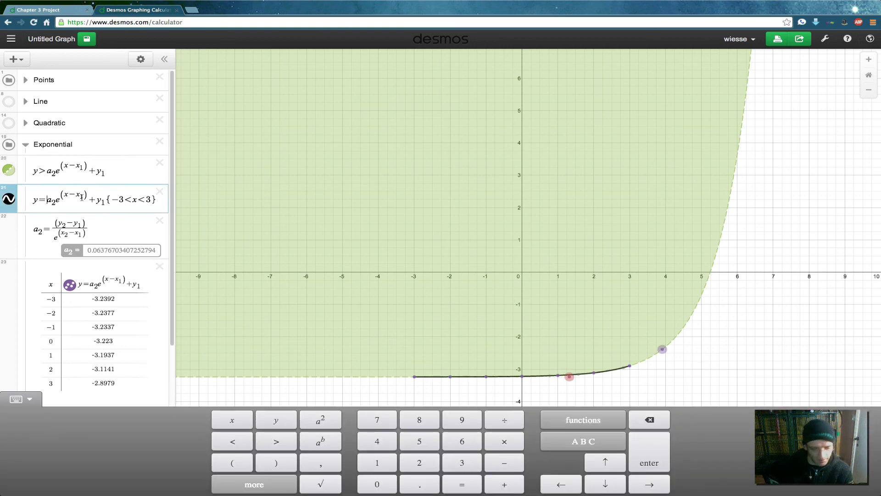
{"action": "key", "text": "BackSpace"}
{"action": "type", "text": "<"}
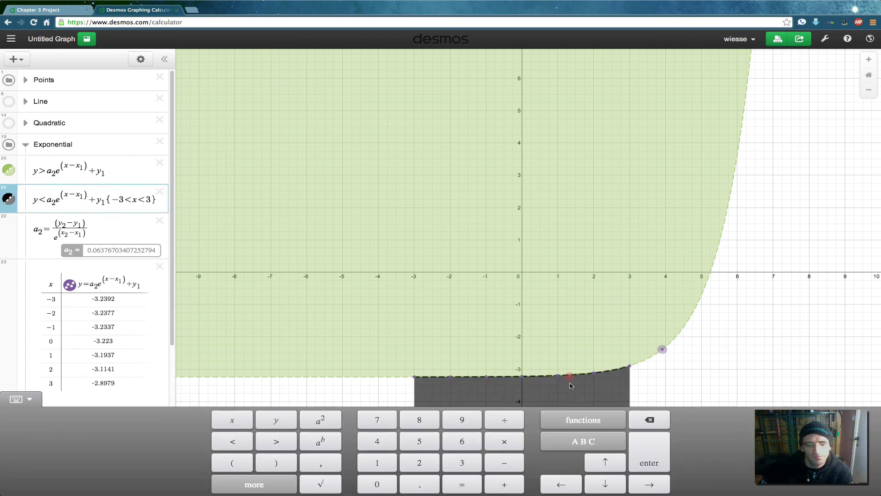
Step: Move the red point to about (0.5, −0.2) and the purple point to about (4, −1.8)
{"action": "left_click", "coordinate": [541, 288]}
{"action": "left_click_drag", "start_coordinate": [569, 376], "coordinate": [539, 281]}
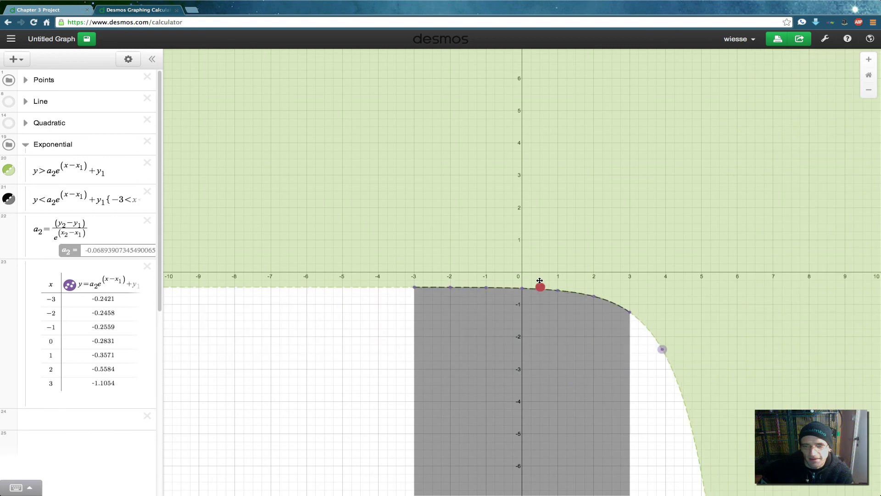
{"action": "left_click_drag", "start_coordinate": [662, 349], "coordinate": [665, 330]}
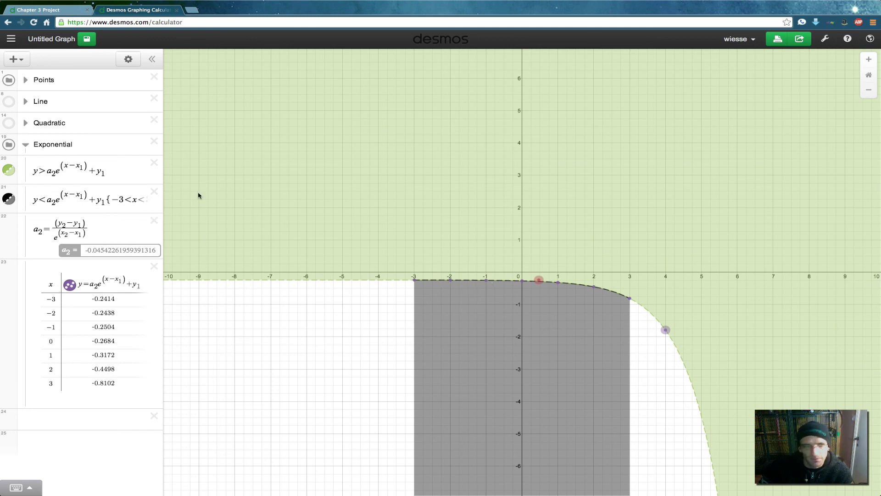
Step: Change both Exponential inequalities back to y= equations, keeping the −3<x<3 restriction, and collapse the Exponential folder
{"action": "left_click", "coordinate": [44, 199]}
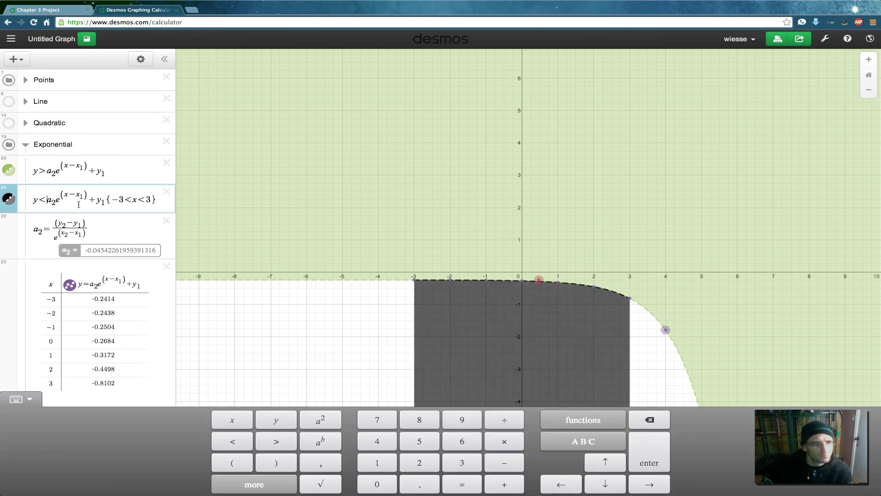
{"action": "key", "text": "BackSpace"}
{"action": "type", "text": "="}
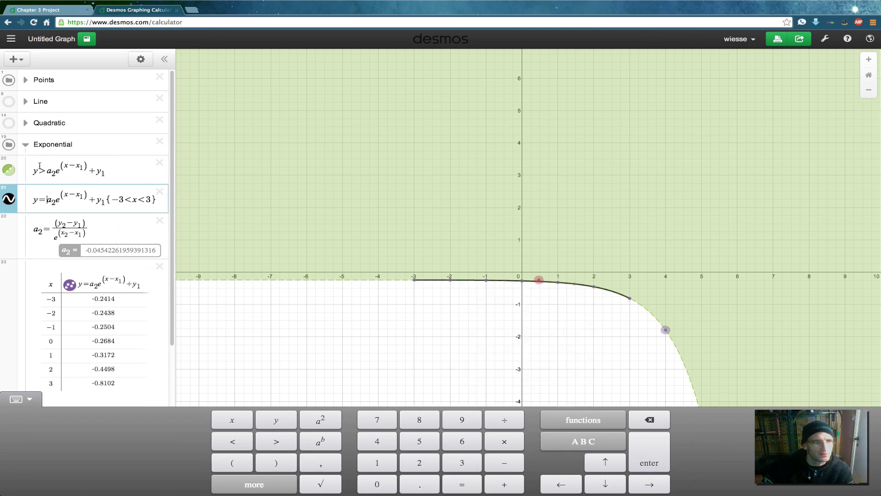
{"action": "left_click", "coordinate": [43, 170]}
{"action": "key", "text": "BackSpace"}
{"action": "type", "text": "="}
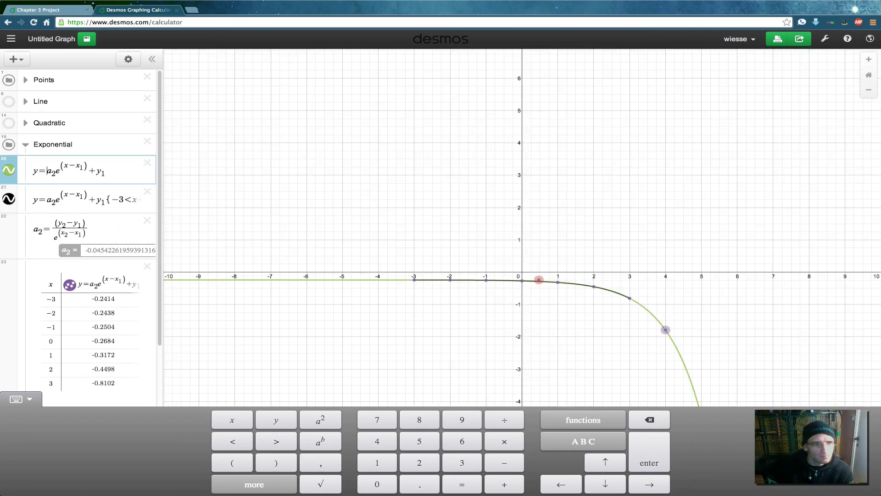
{"action": "left_click", "coordinate": [26, 146]}
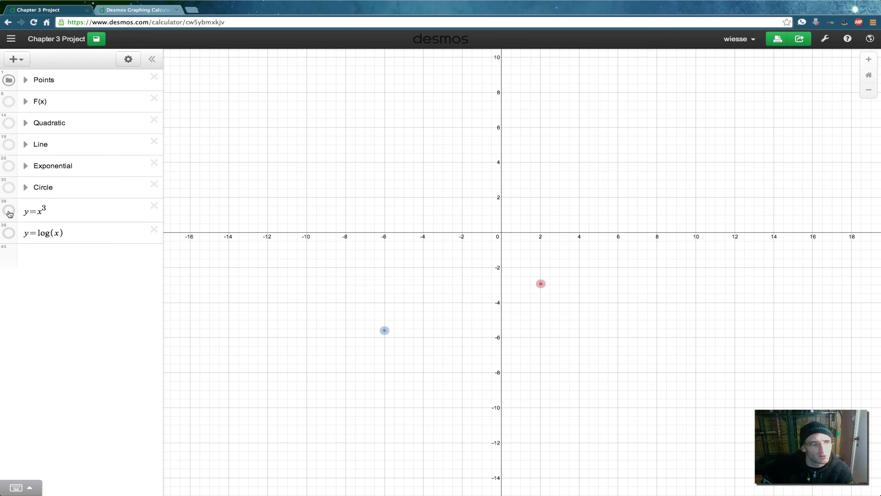
Step: In the Chapter 3 Project graph, show and hide y=x^3 and y=log(x) in turn
{"action": "left_click", "coordinate": [9, 211]}
{"action": "left_click", "coordinate": [10, 211]}
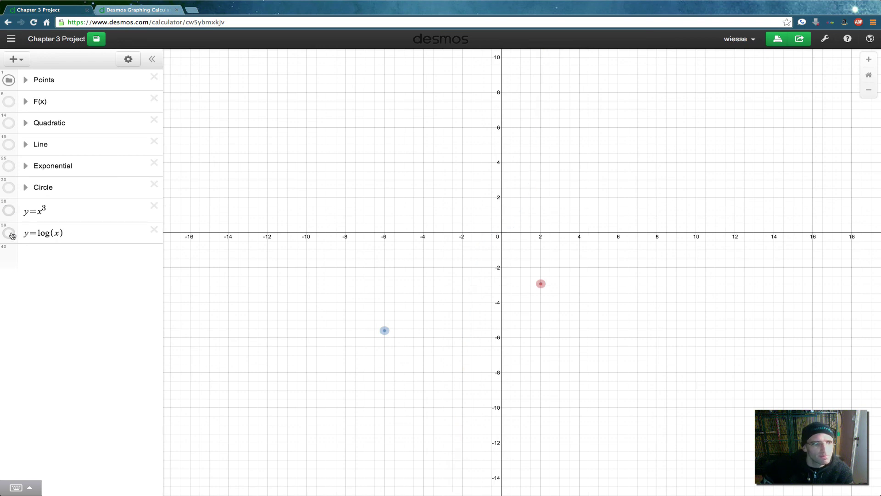
{"action": "left_click", "coordinate": [10, 234]}
{"action": "left_click", "coordinate": [11, 234]}
Step: Show the Circle folder's graphs and move the blue point to about (−9, 2) and the red point to about (1.8, −1.3)
{"action": "left_click", "coordinate": [9, 187]}
{"action": "left_click", "coordinate": [383, 329]}
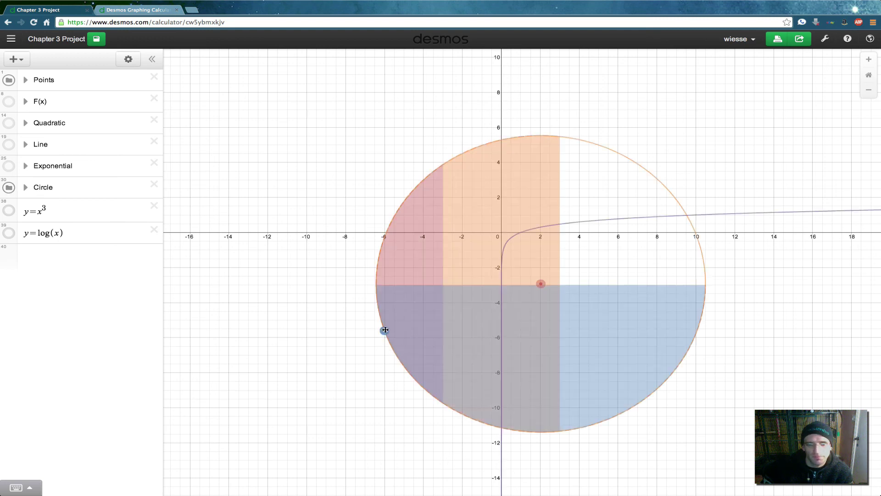
{"action": "left_click_drag", "start_coordinate": [324, 232], "coordinate": [327, 197]}
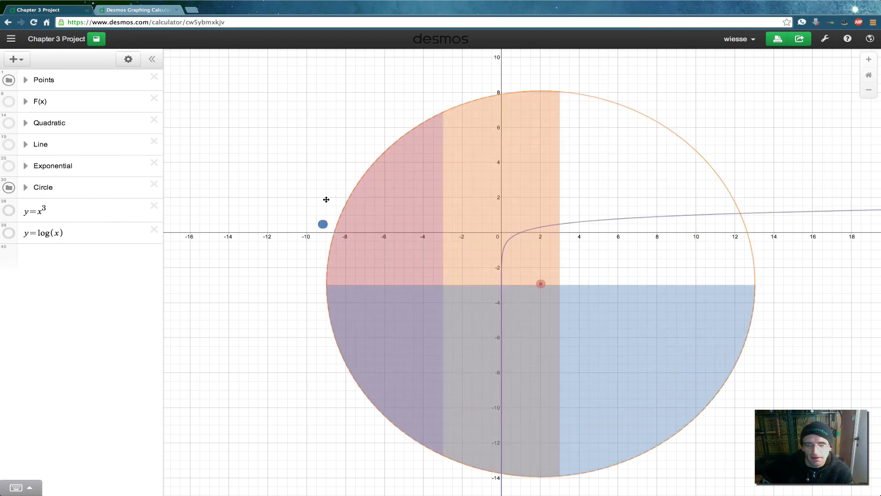
{"action": "left_click", "coordinate": [541, 283]}
{"action": "mouse_move", "coordinate": [466, 287]}
{"action": "left_mouse_down"}
{"action": "mouse_move", "coordinate": [450, 274]}
{"action": "mouse_move", "coordinate": [451, 249]}
{"action": "mouse_move", "coordinate": [474, 212]}
{"action": "mouse_move", "coordinate": [506, 197]}
{"action": "mouse_move", "coordinate": [535, 194]}
{"action": "mouse_move", "coordinate": [591, 214]}
{"action": "mouse_move", "coordinate": [604, 252]}
{"action": "mouse_move", "coordinate": [579, 264]}
{"action": "mouse_move", "coordinate": [536, 254]}
{"action": "left_mouse_up"}
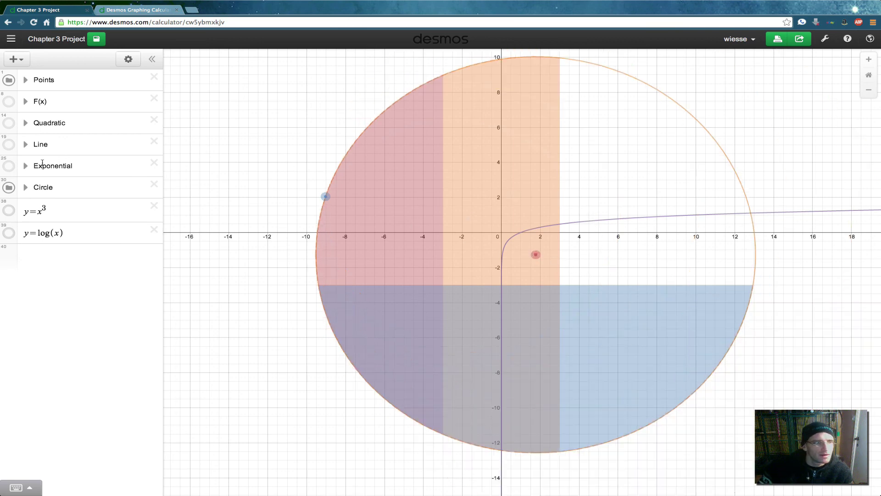
Step: Hide the Circle folder's graphs and show those of the Exponential, Line, Quadratic and F(x) folders
{"action": "left_click", "coordinate": [9, 167]}
{"action": "left_click", "coordinate": [9, 187]}
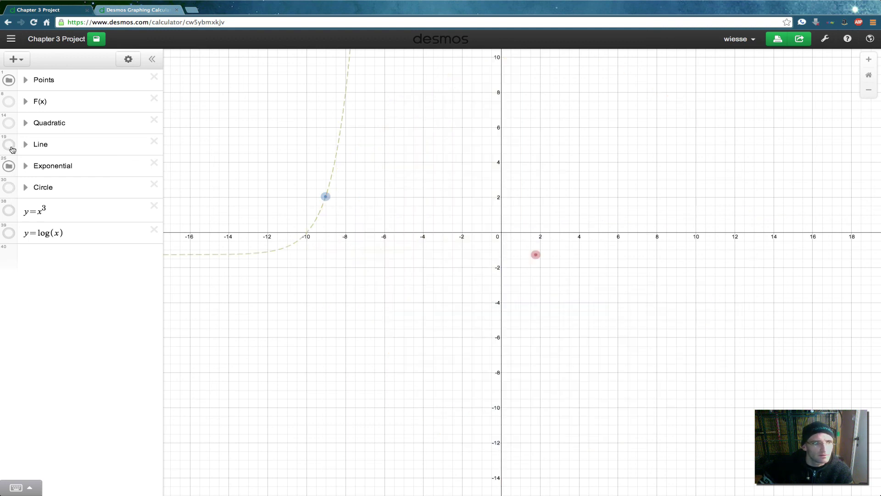
{"action": "left_click", "coordinate": [11, 147]}
{"action": "left_click", "coordinate": [10, 124]}
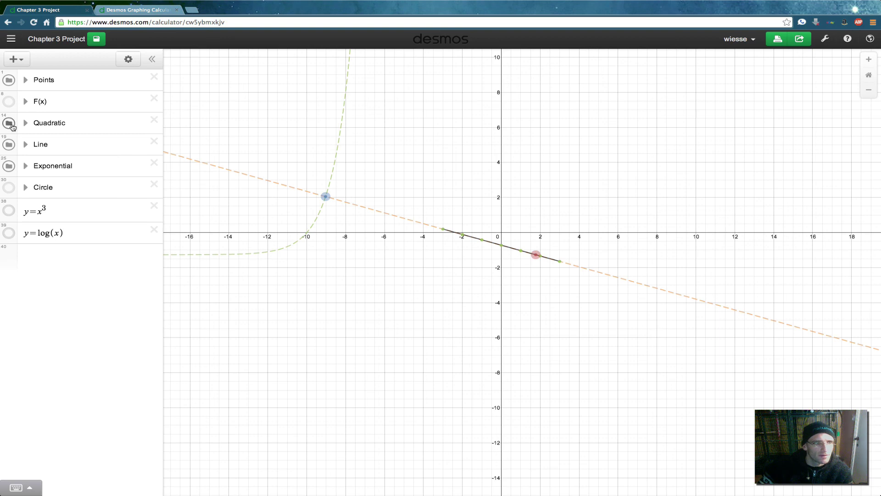
{"action": "left_click", "coordinate": [9, 102]}
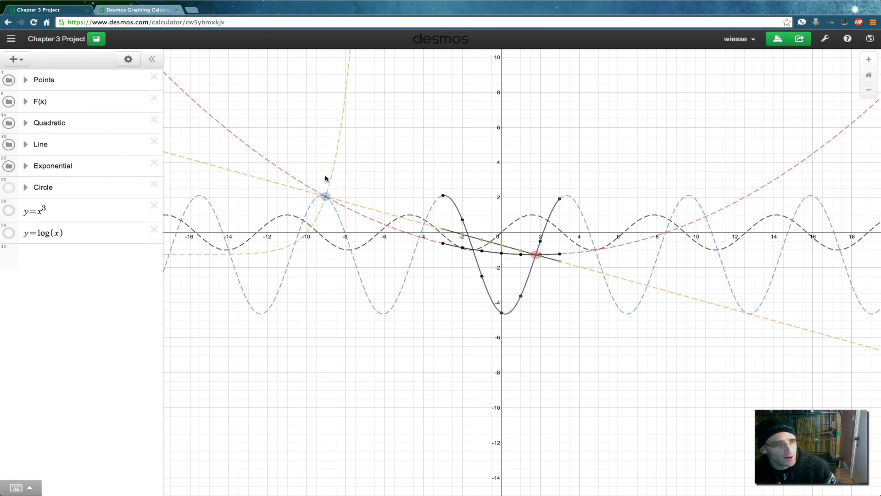
Step: Switch to the Open-Sankoré whiteboard to view the Chapter 3 Project grade rubric
{"action": "key", "text": "alt+Tab"}
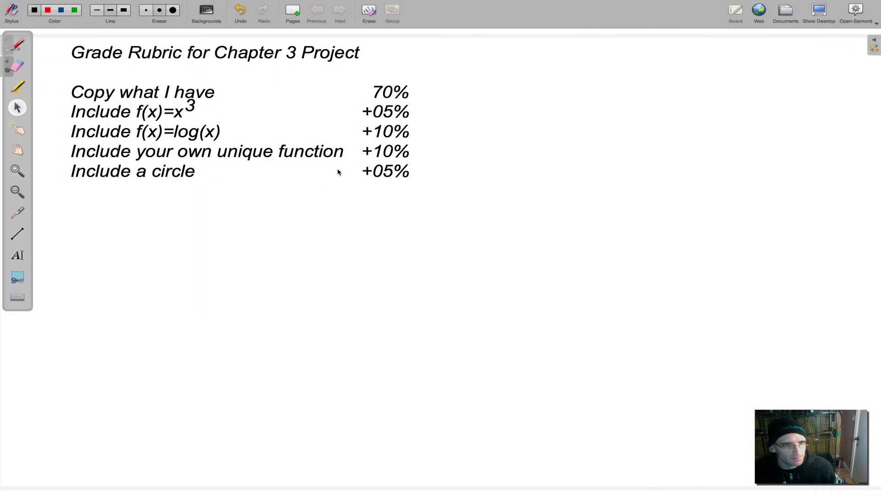